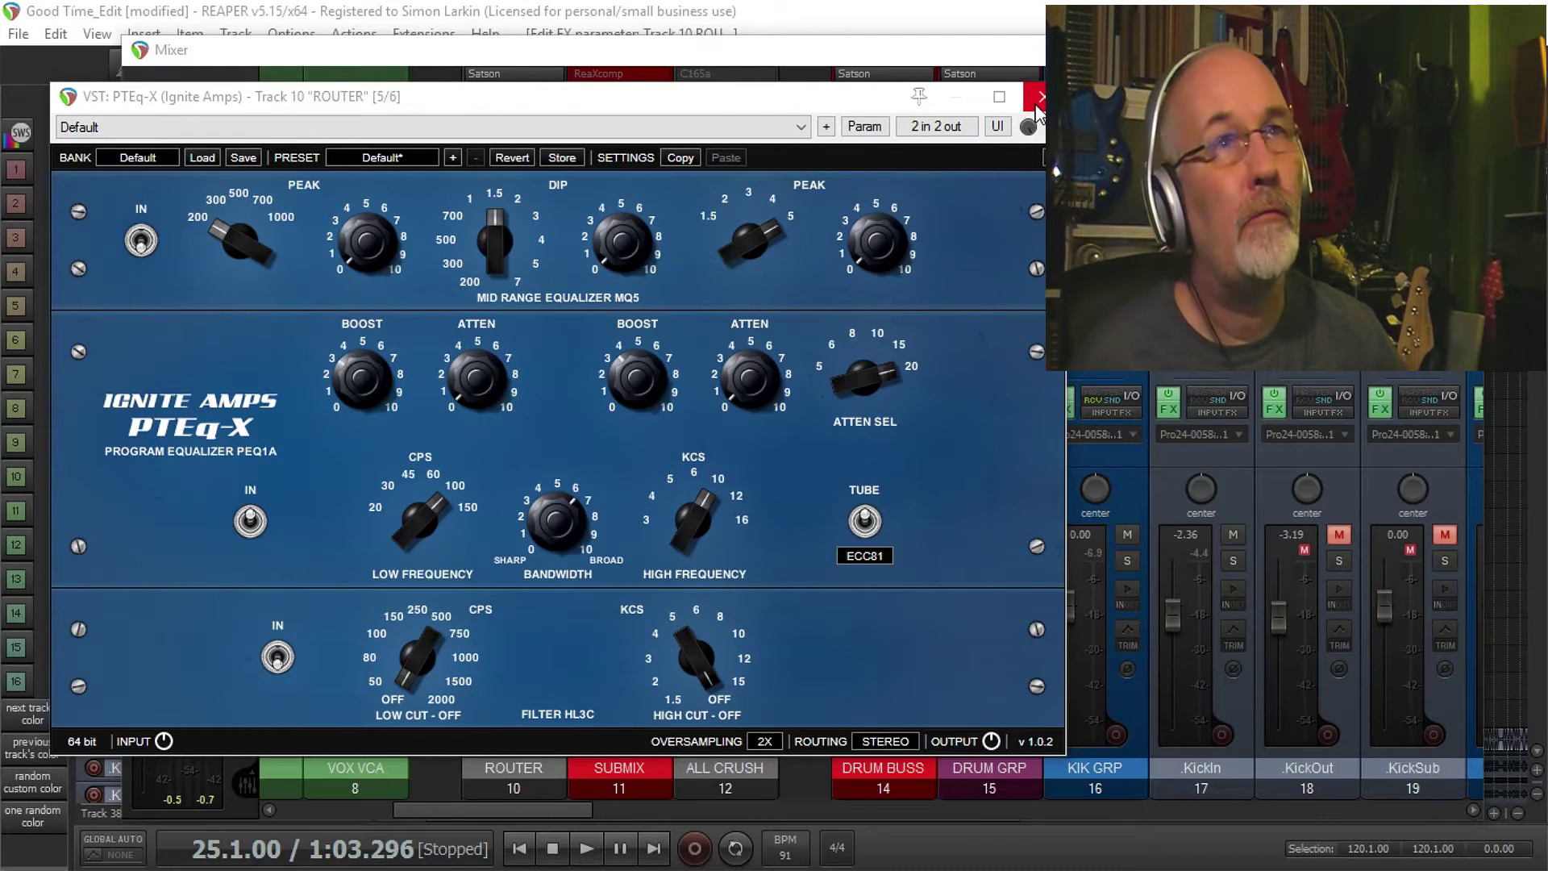
# Step: Inspect the PTEq-X and Satson plugins on the ROUTER track and close each plugin window
pyautogui.click(1039, 100)
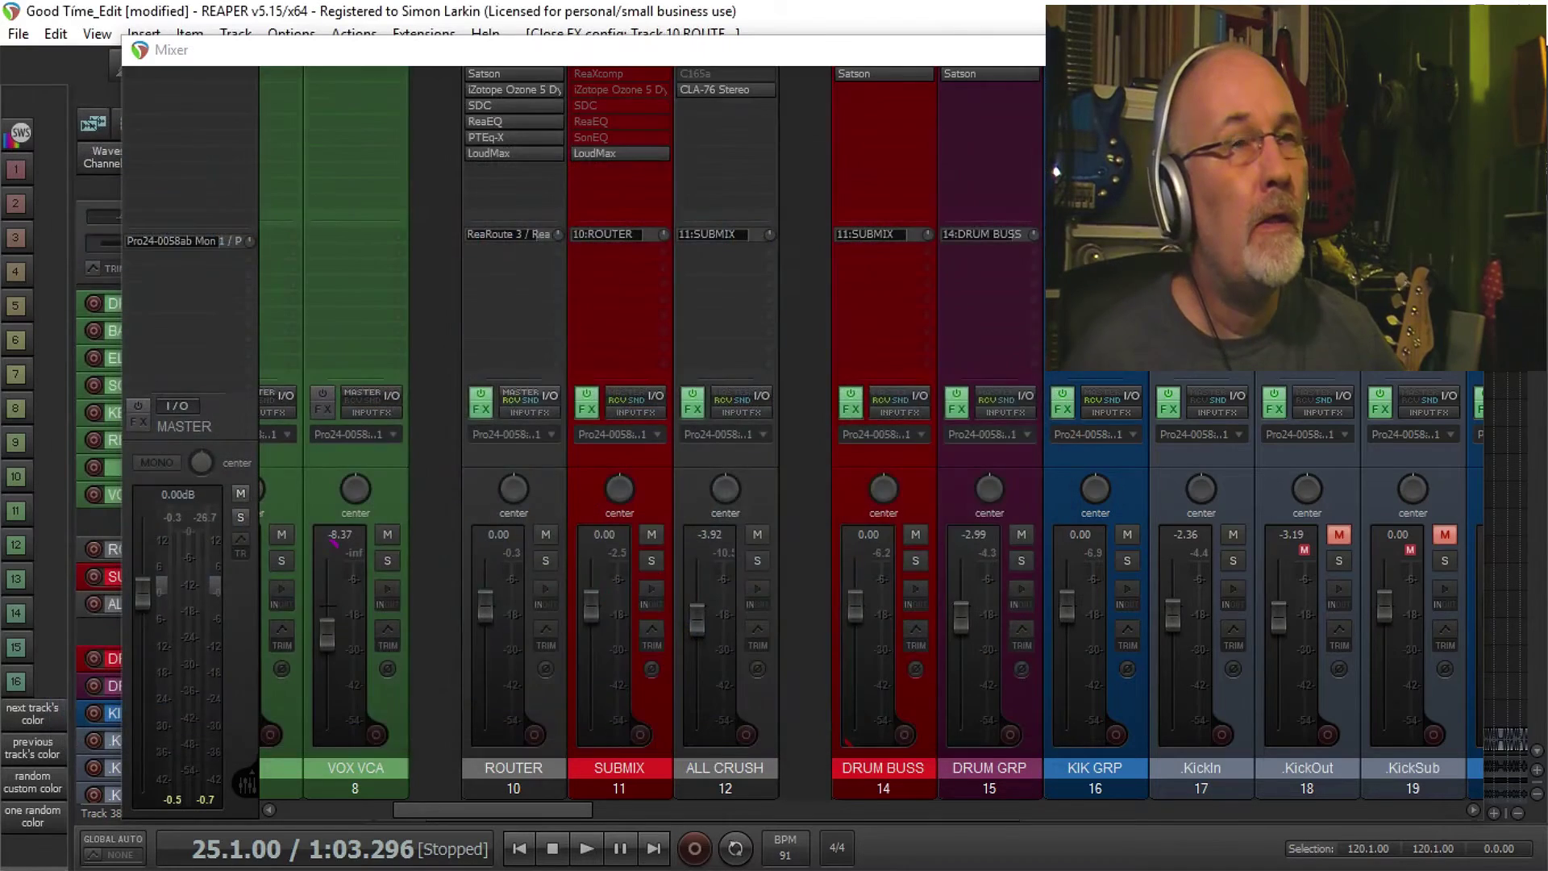
pyautogui.click(516, 138)
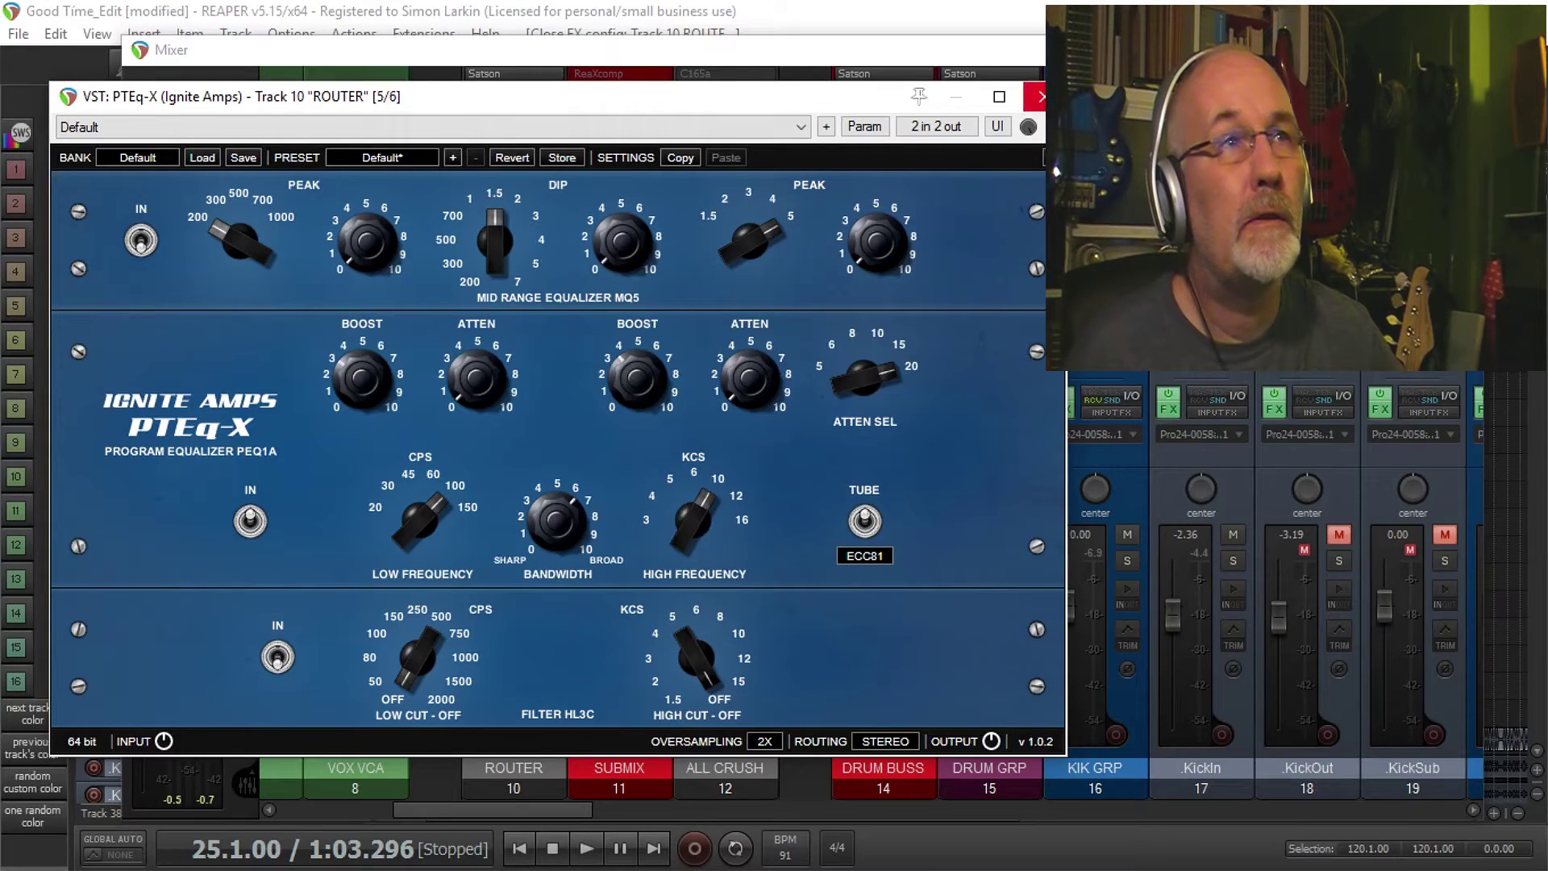
pyautogui.click(1041, 96)
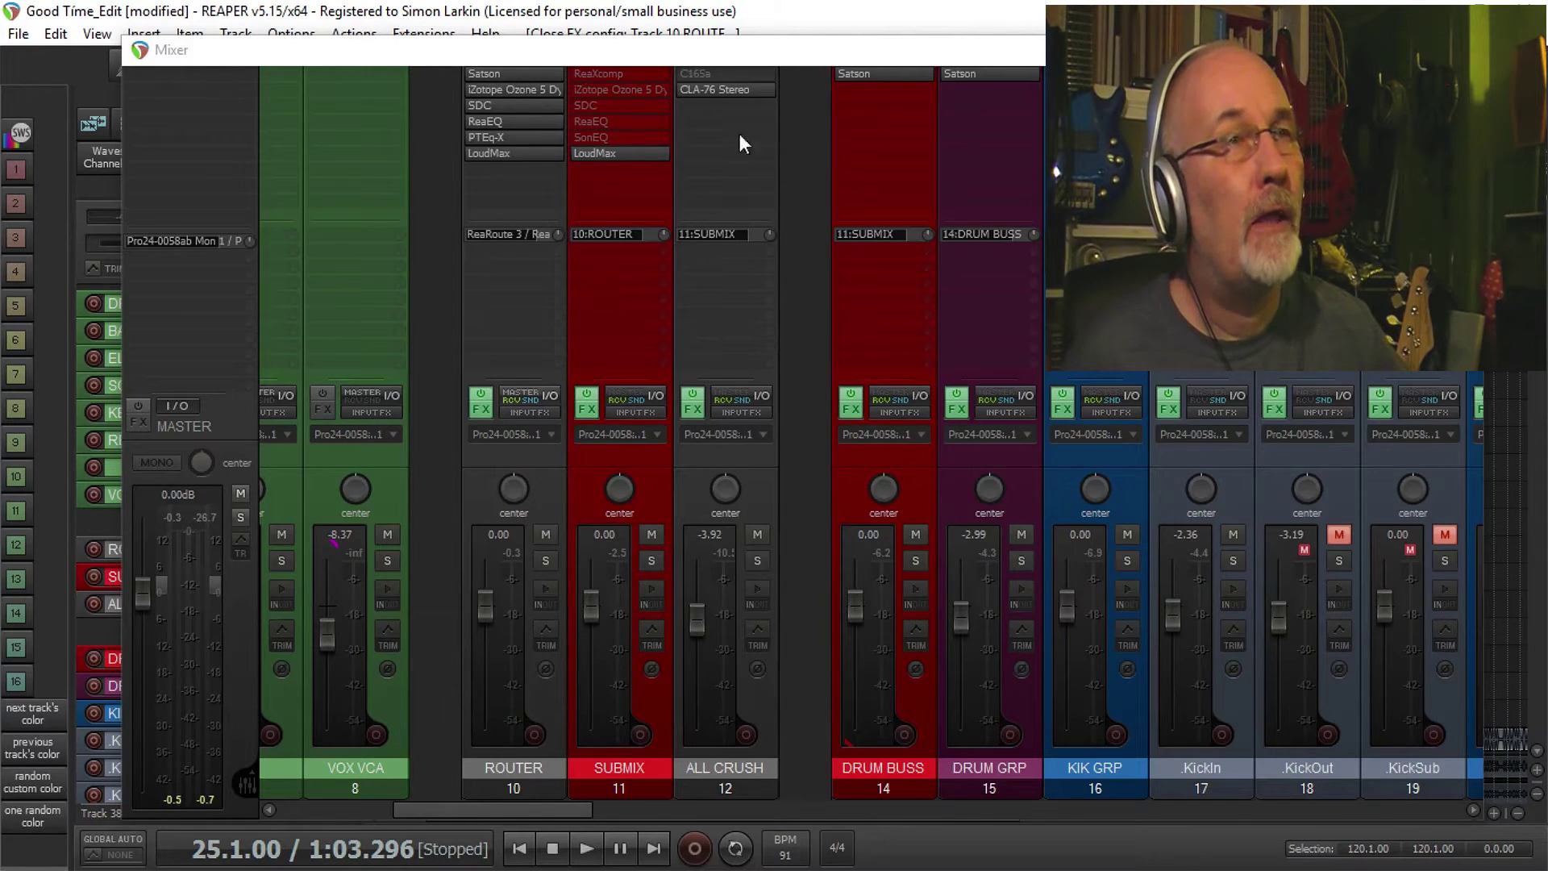
pyautogui.click(559, 73)
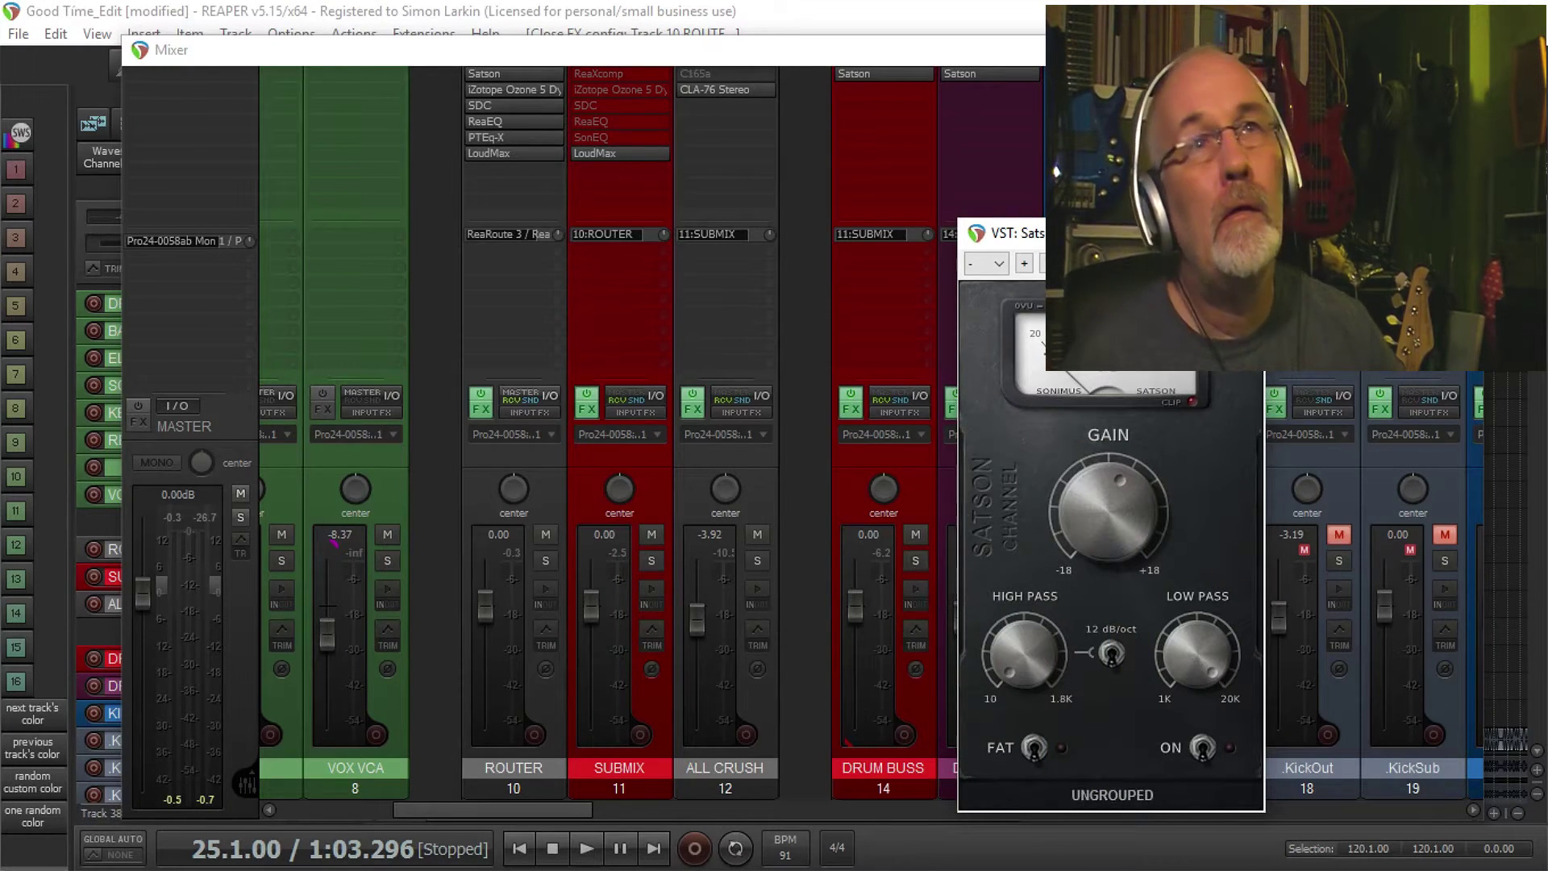
pyautogui.click(1248, 232)
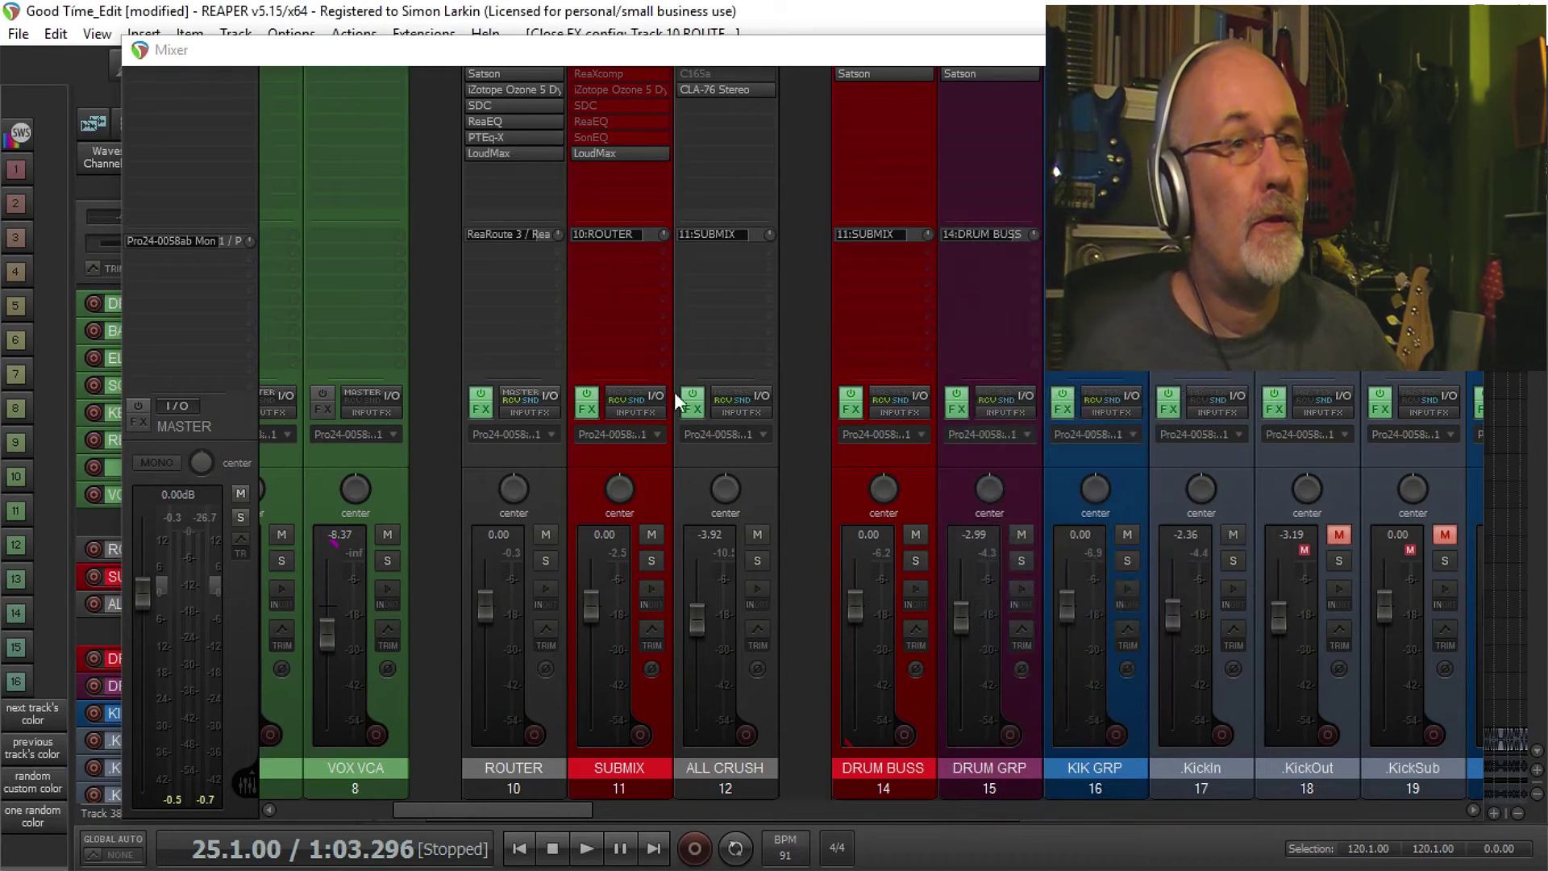
# Step: Examine the ReaEQ, Little MicroShift and ReaVerb settings on the TOM VERB track, closing each plugin window
pyautogui.moveTo(492, 809); pyautogui.dragTo(718, 810)
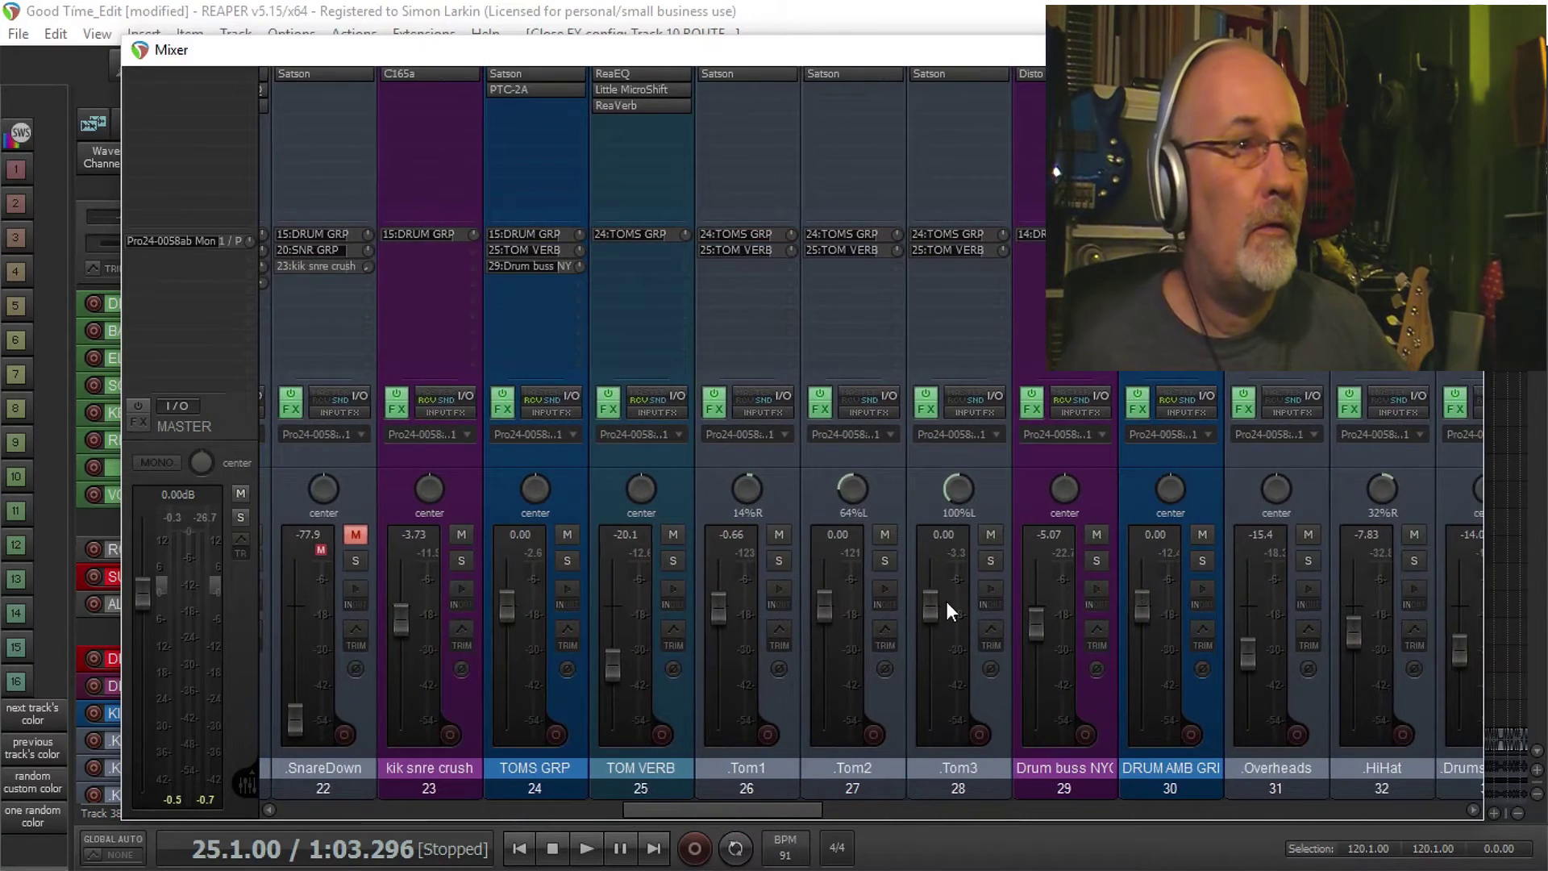
pyautogui.click(672, 703)
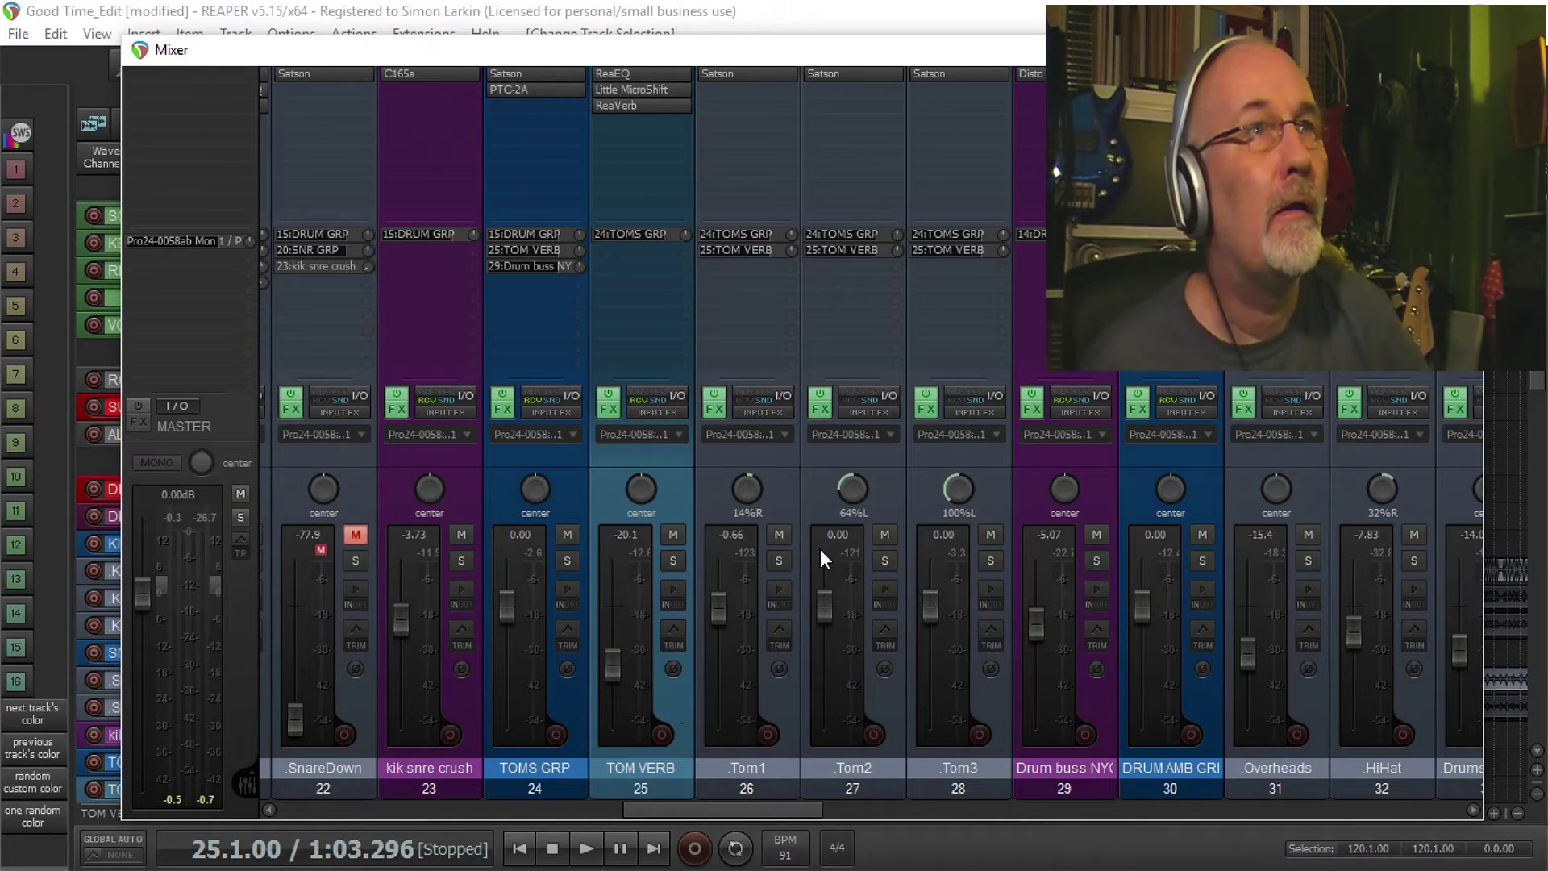
pyautogui.click(665, 76)
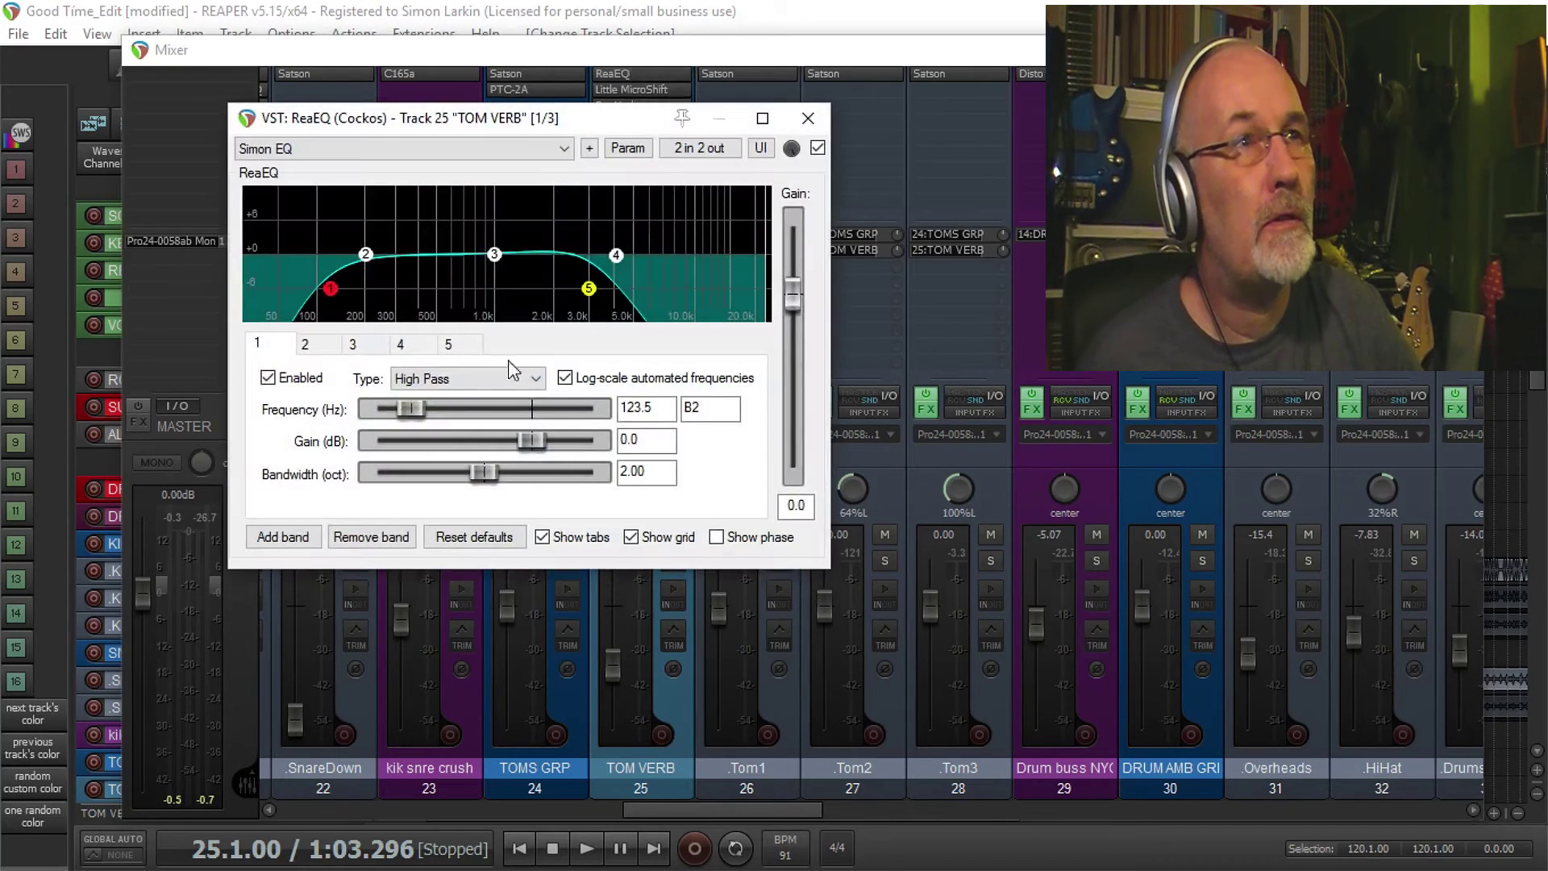
pyautogui.click(807, 118)
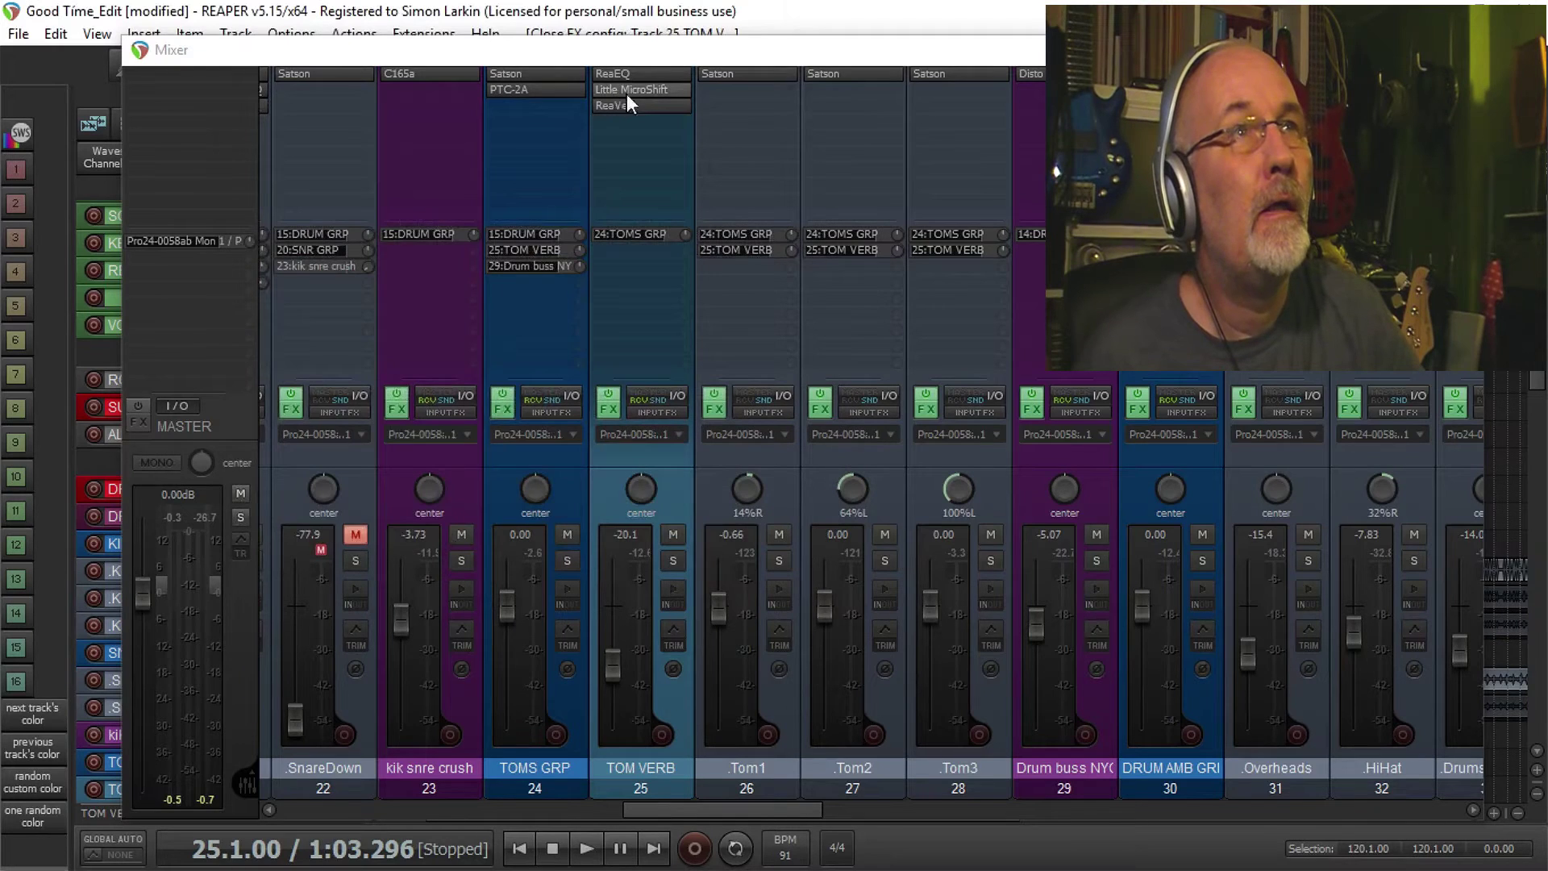
pyautogui.click(655, 89)
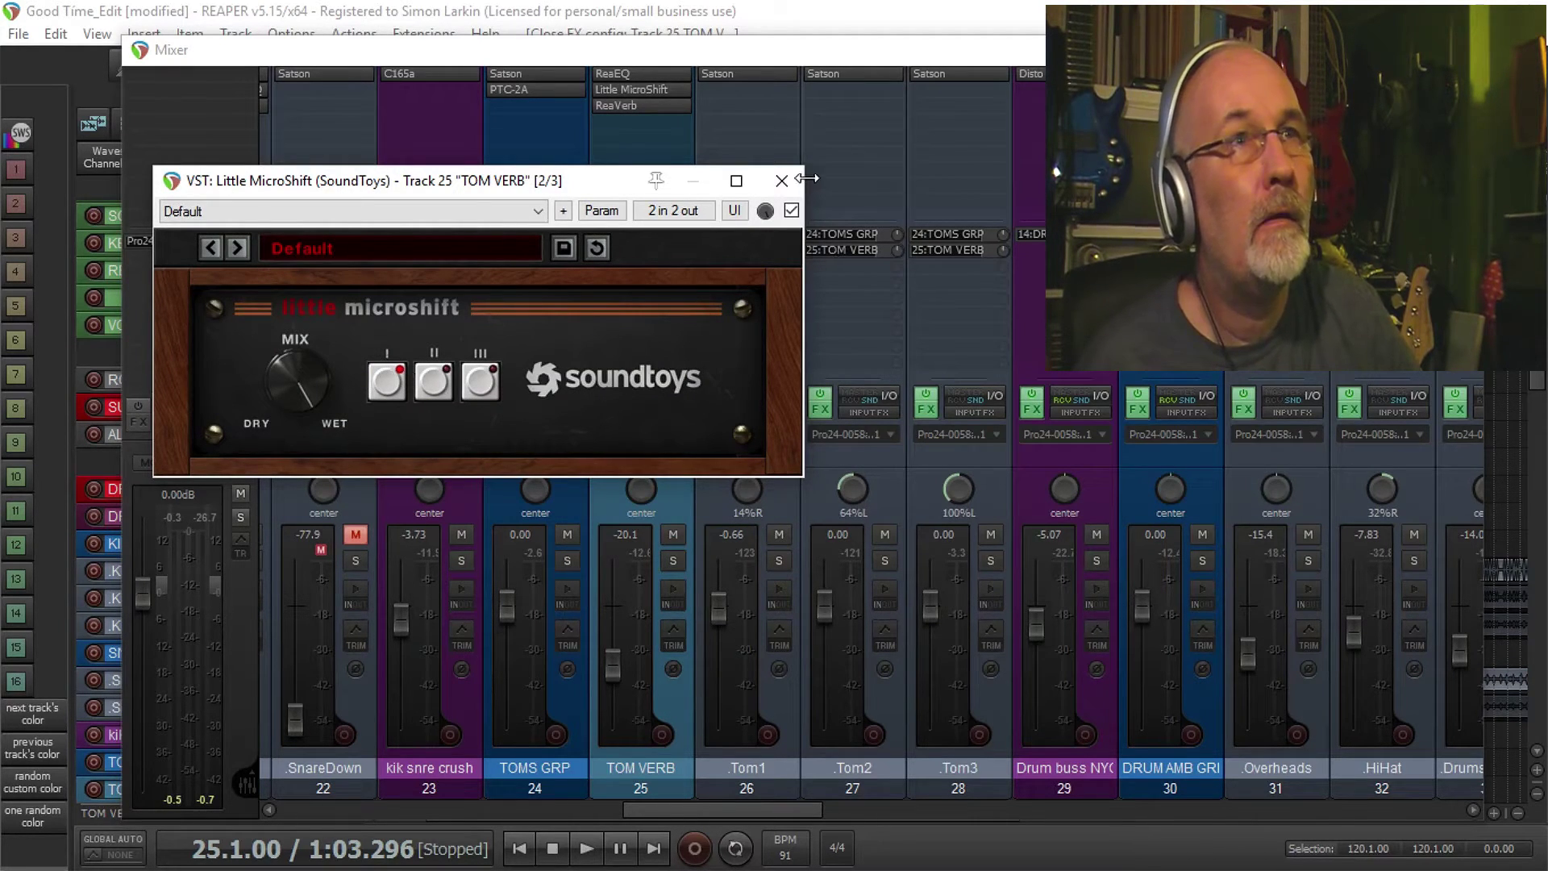
pyautogui.click(782, 180)
pyautogui.click(661, 106)
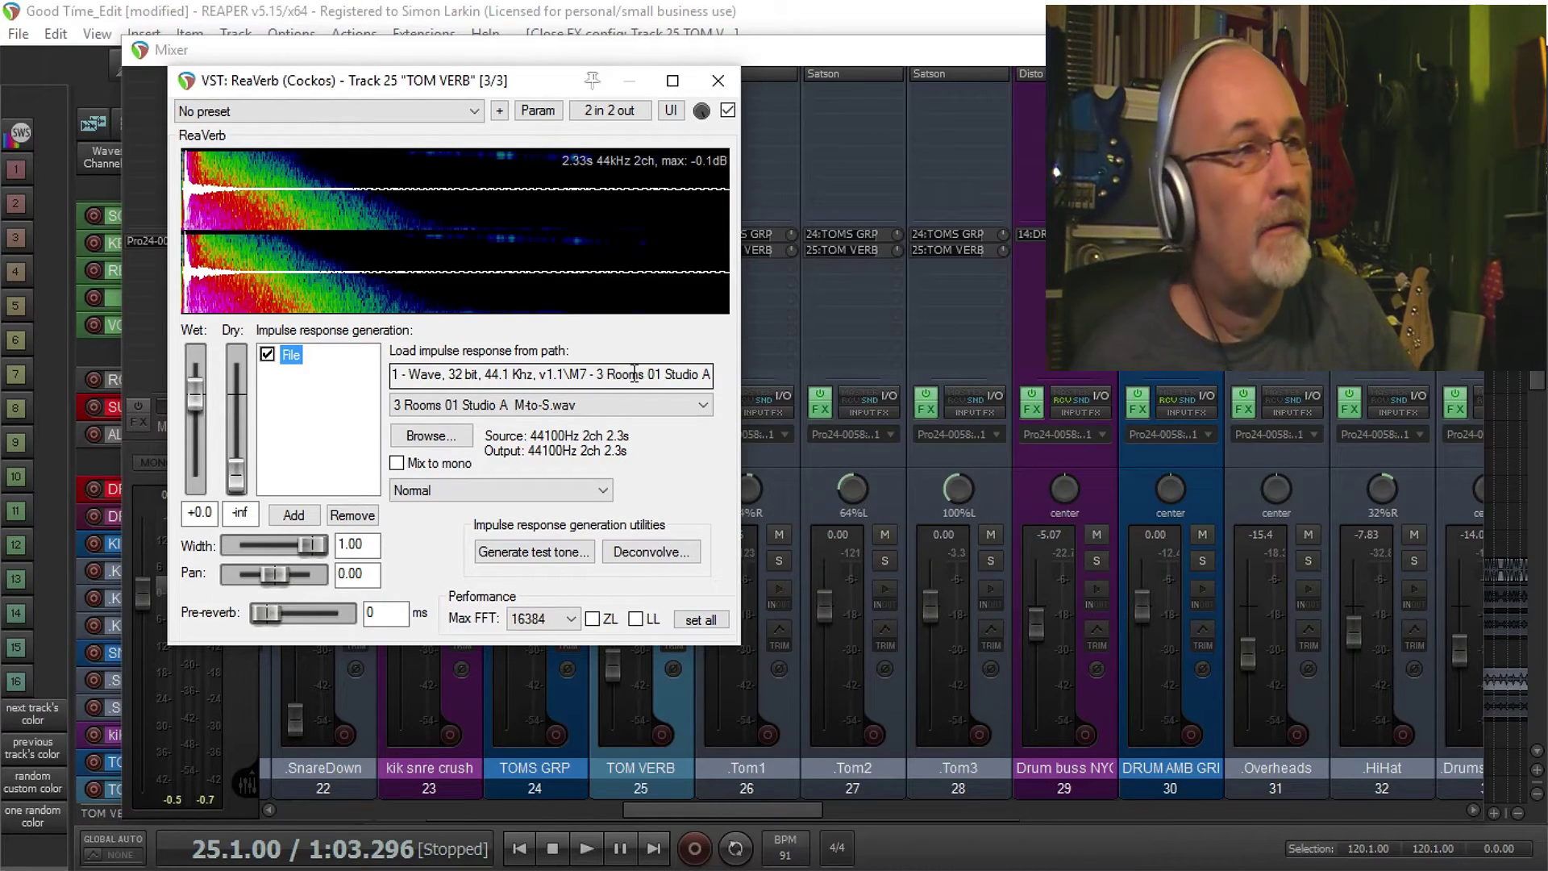
pyautogui.click(720, 84)
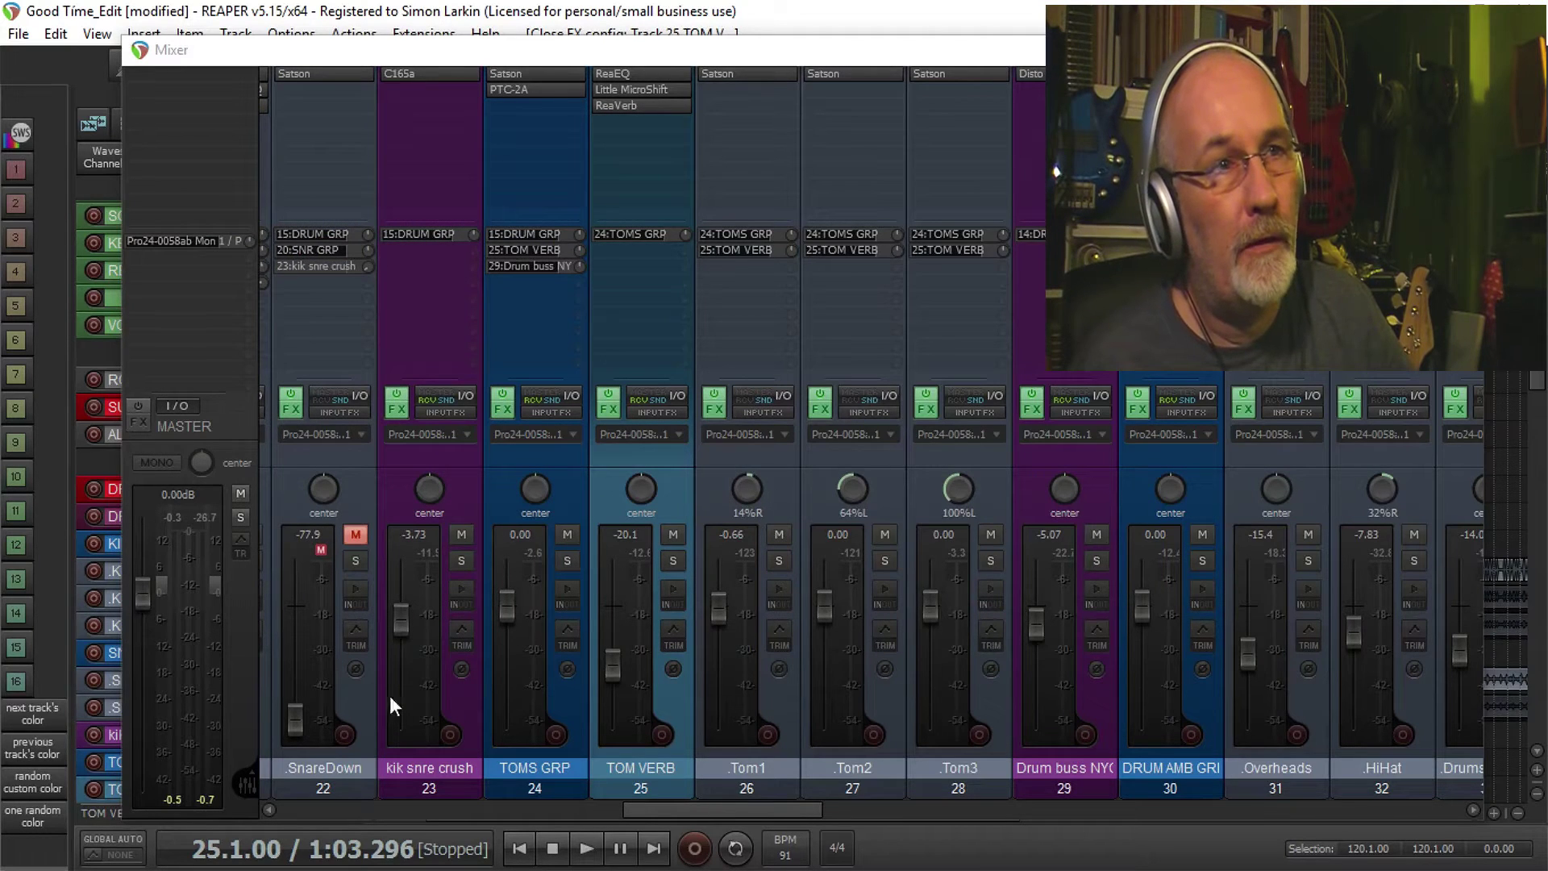
# Step: Solo the TOMS GRP track and play the toms from bar 52 without their reverb
pyautogui.click(569, 701)
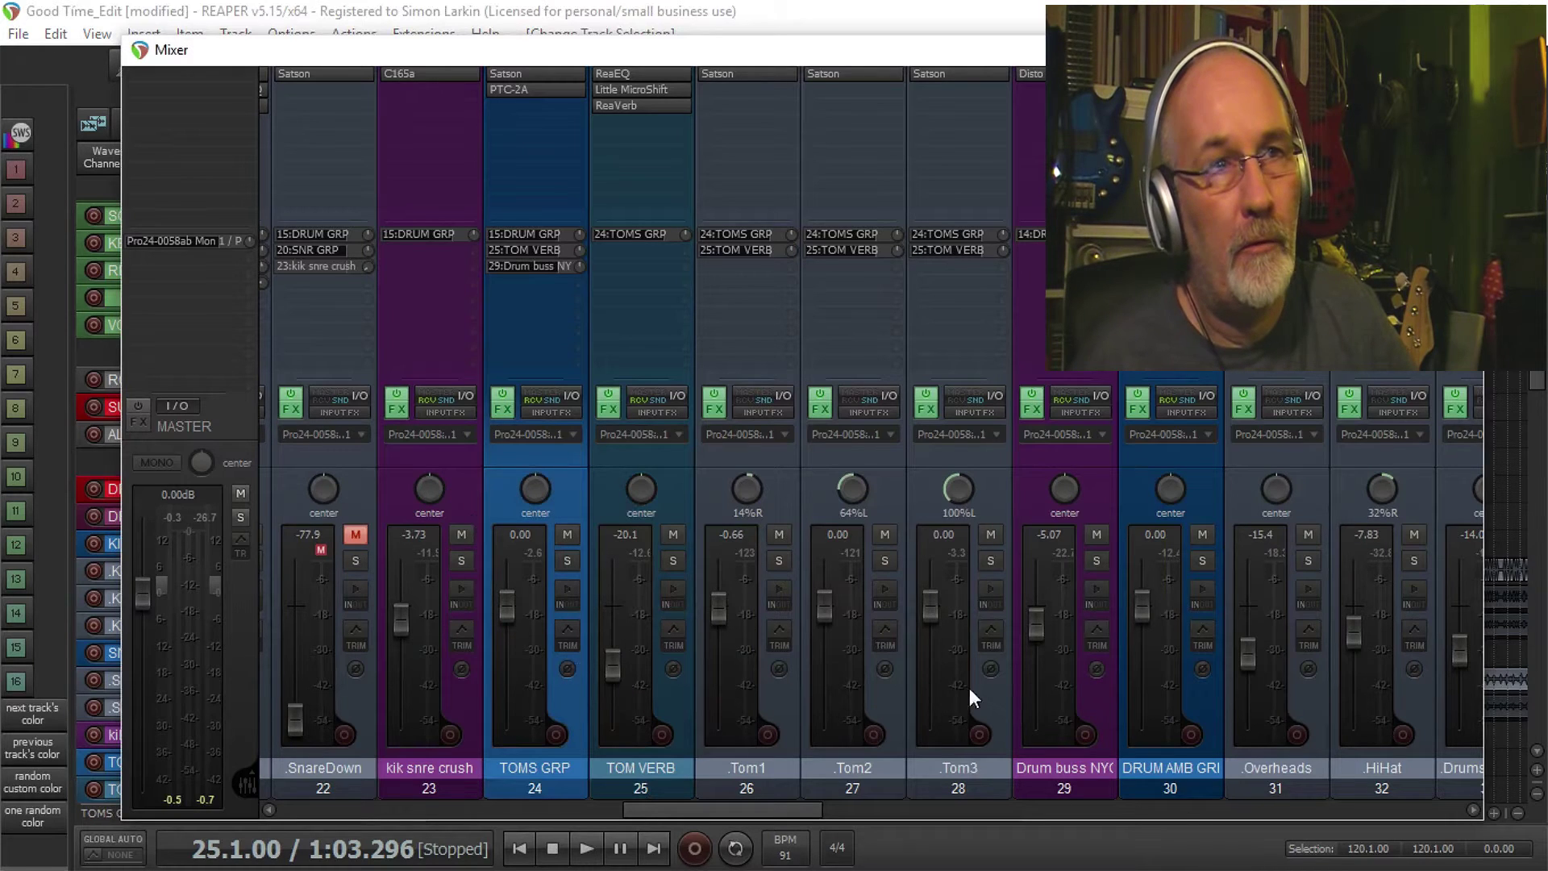
pyautogui.click(683, 703)
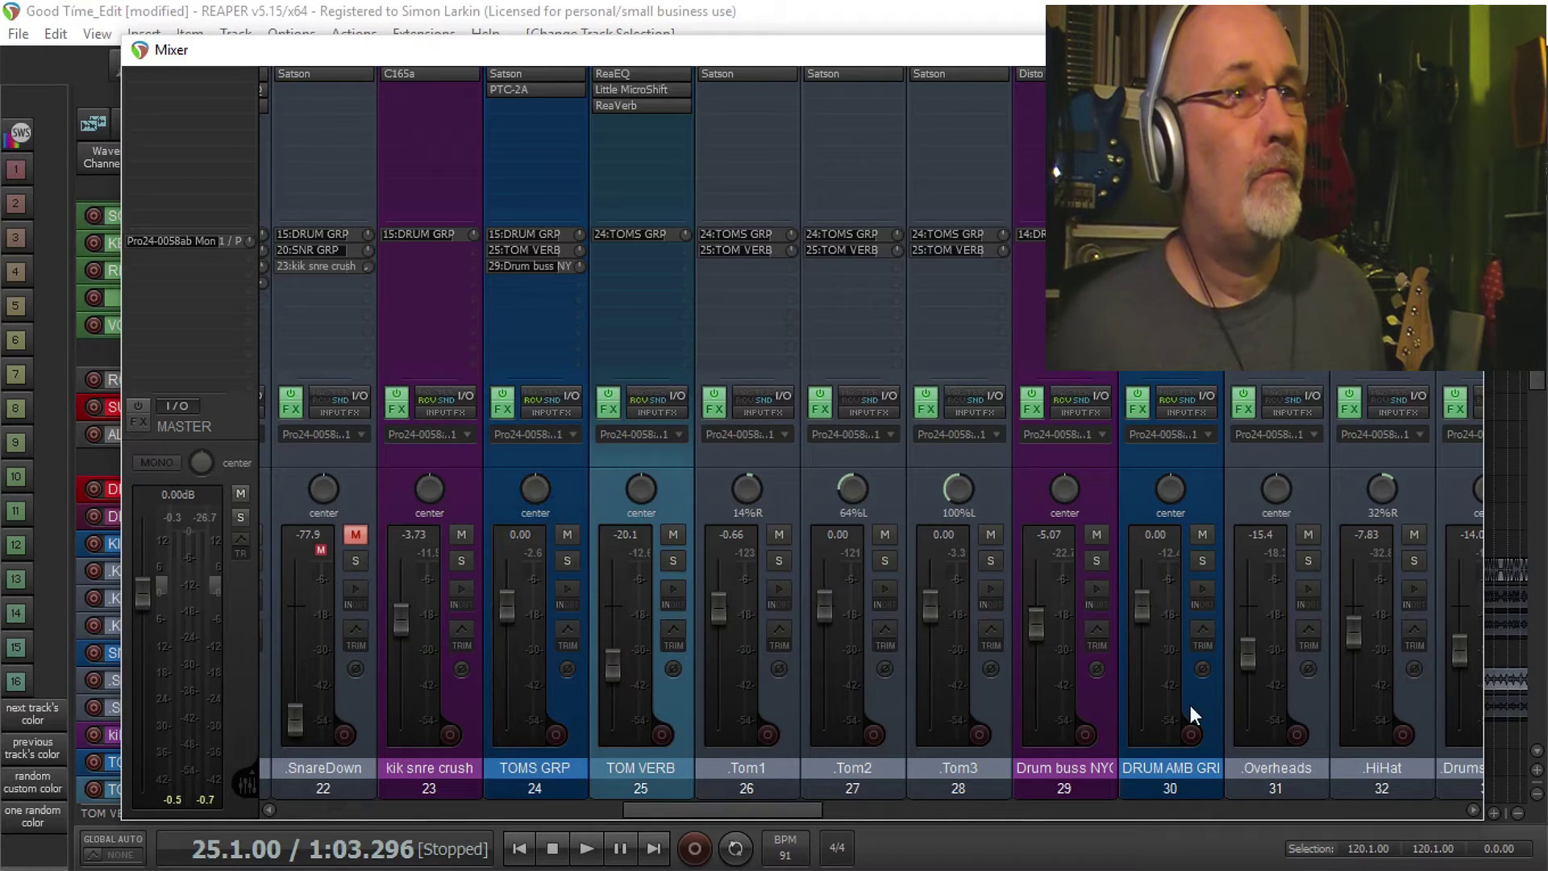
pyautogui.moveTo(777, 807); pyautogui.dragTo(560, 806)
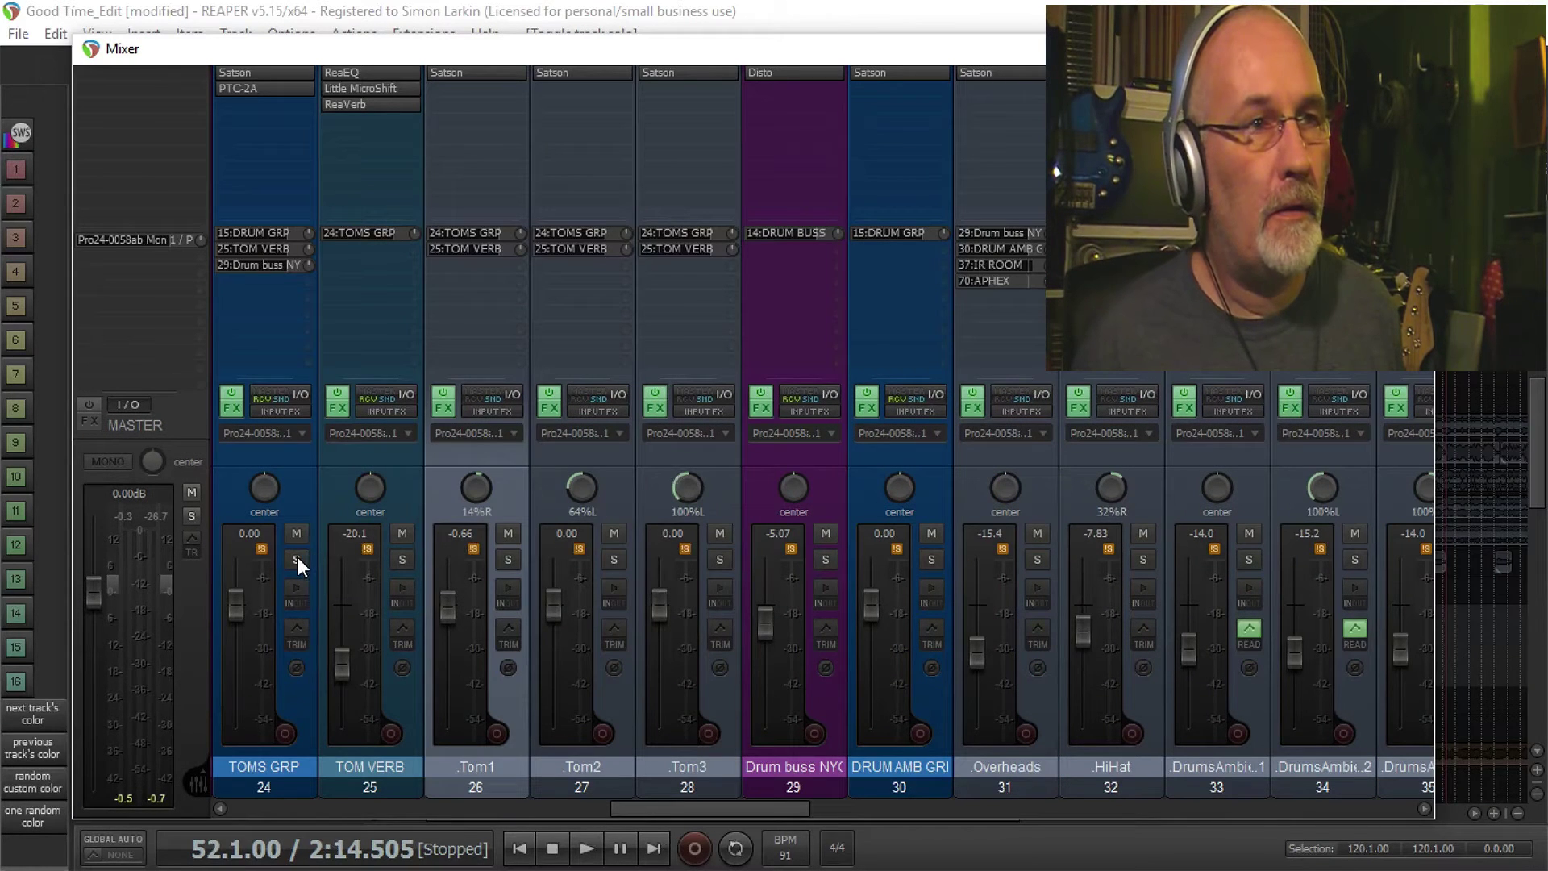
pyautogui.click(297, 559)
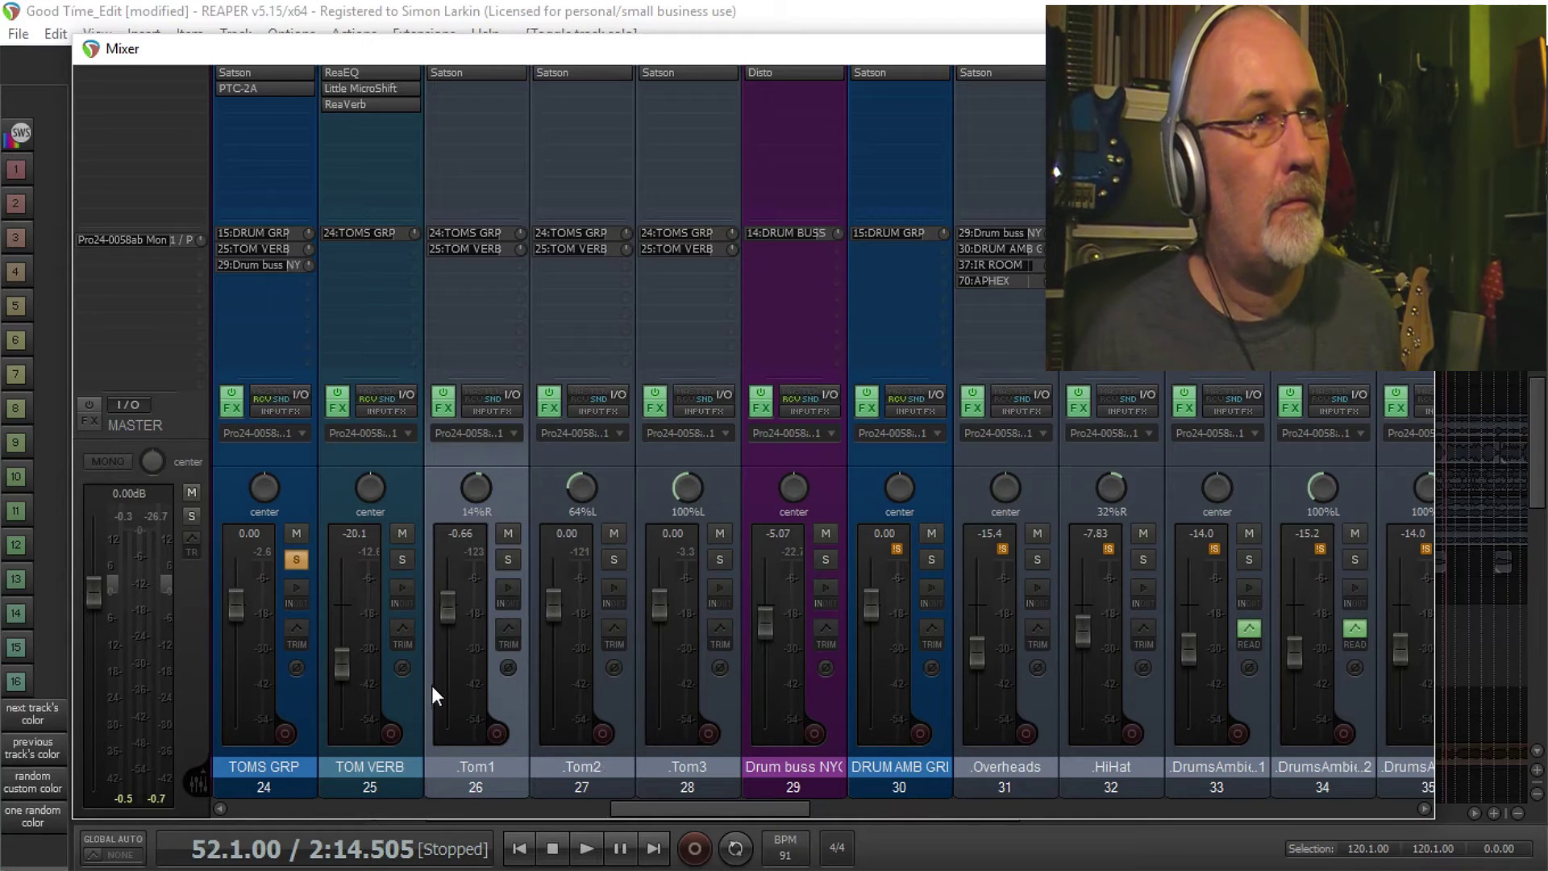
pyautogui.press('space')
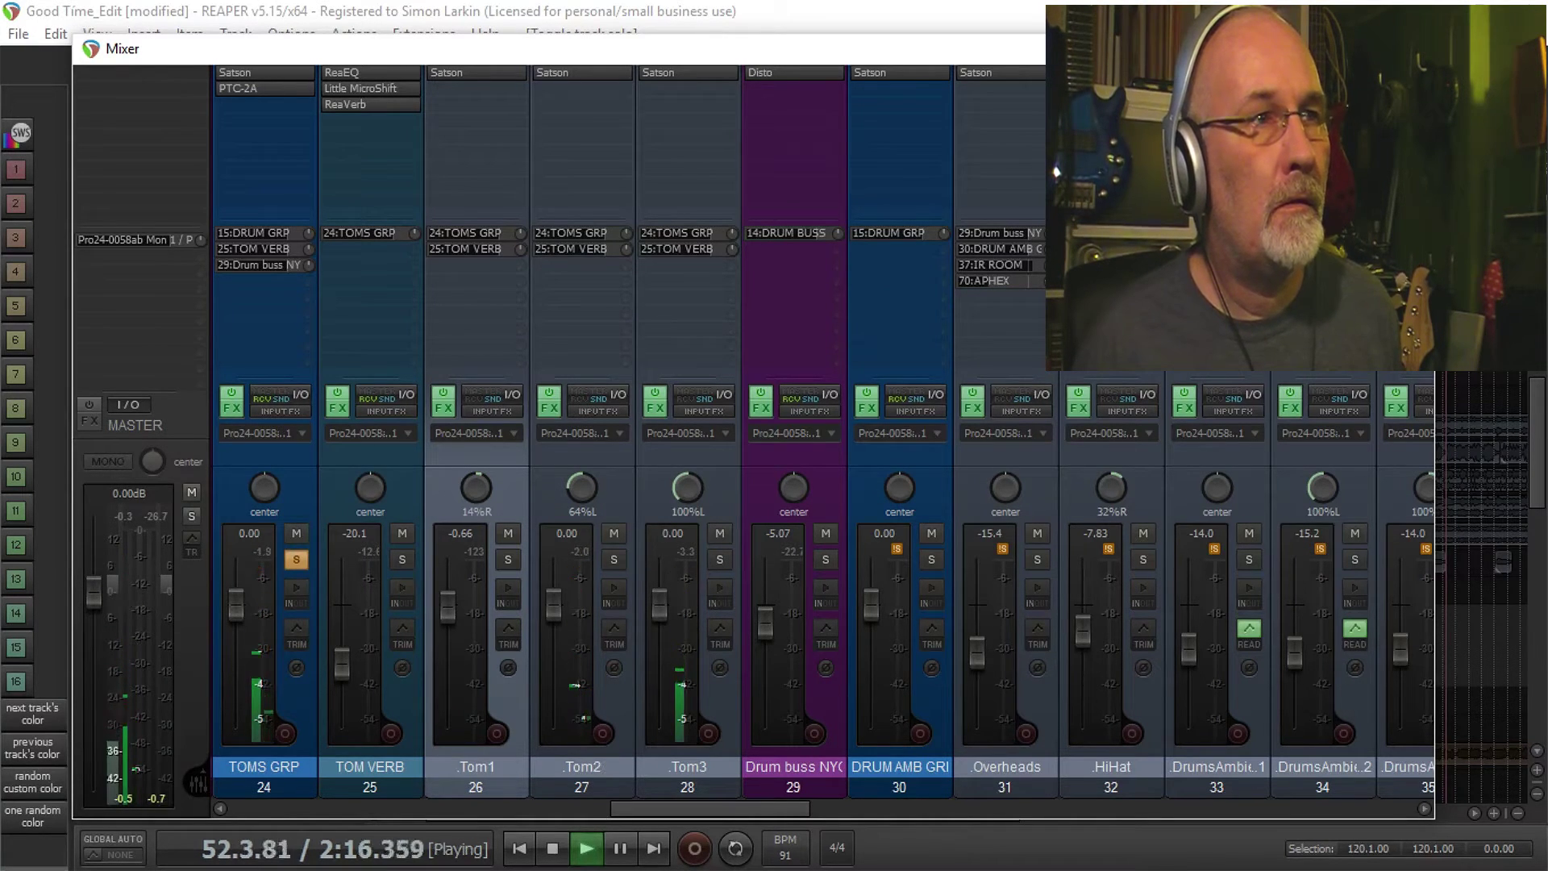
pyautogui.press('space')
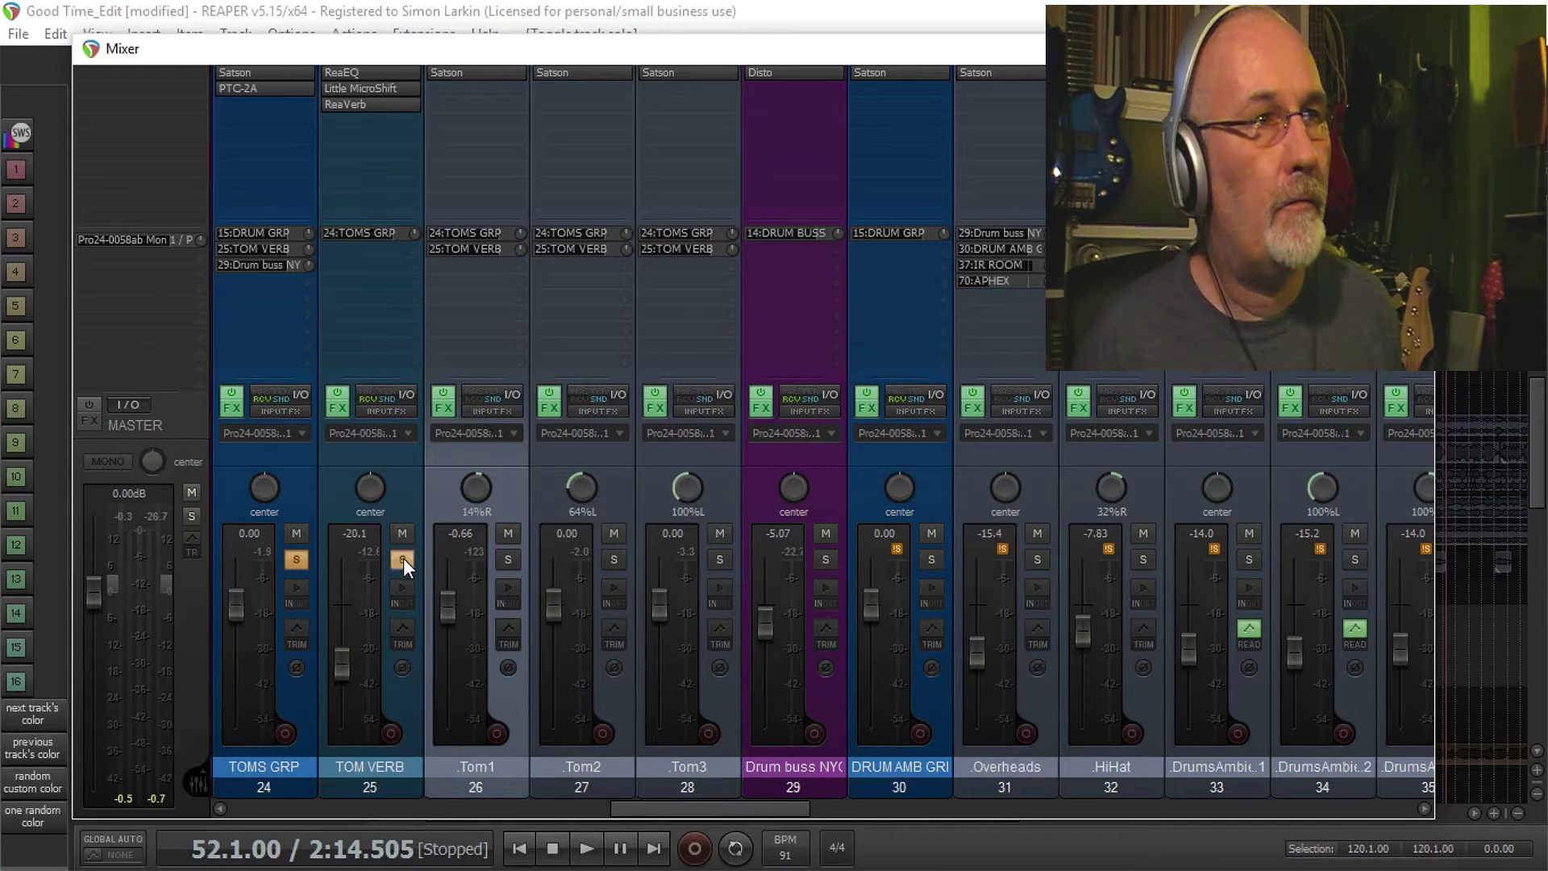
# Step: Audition the toms with TOM VERB soloed alongside TOMS GRP, and again with the TOM VERB solo off
pyautogui.press('space')
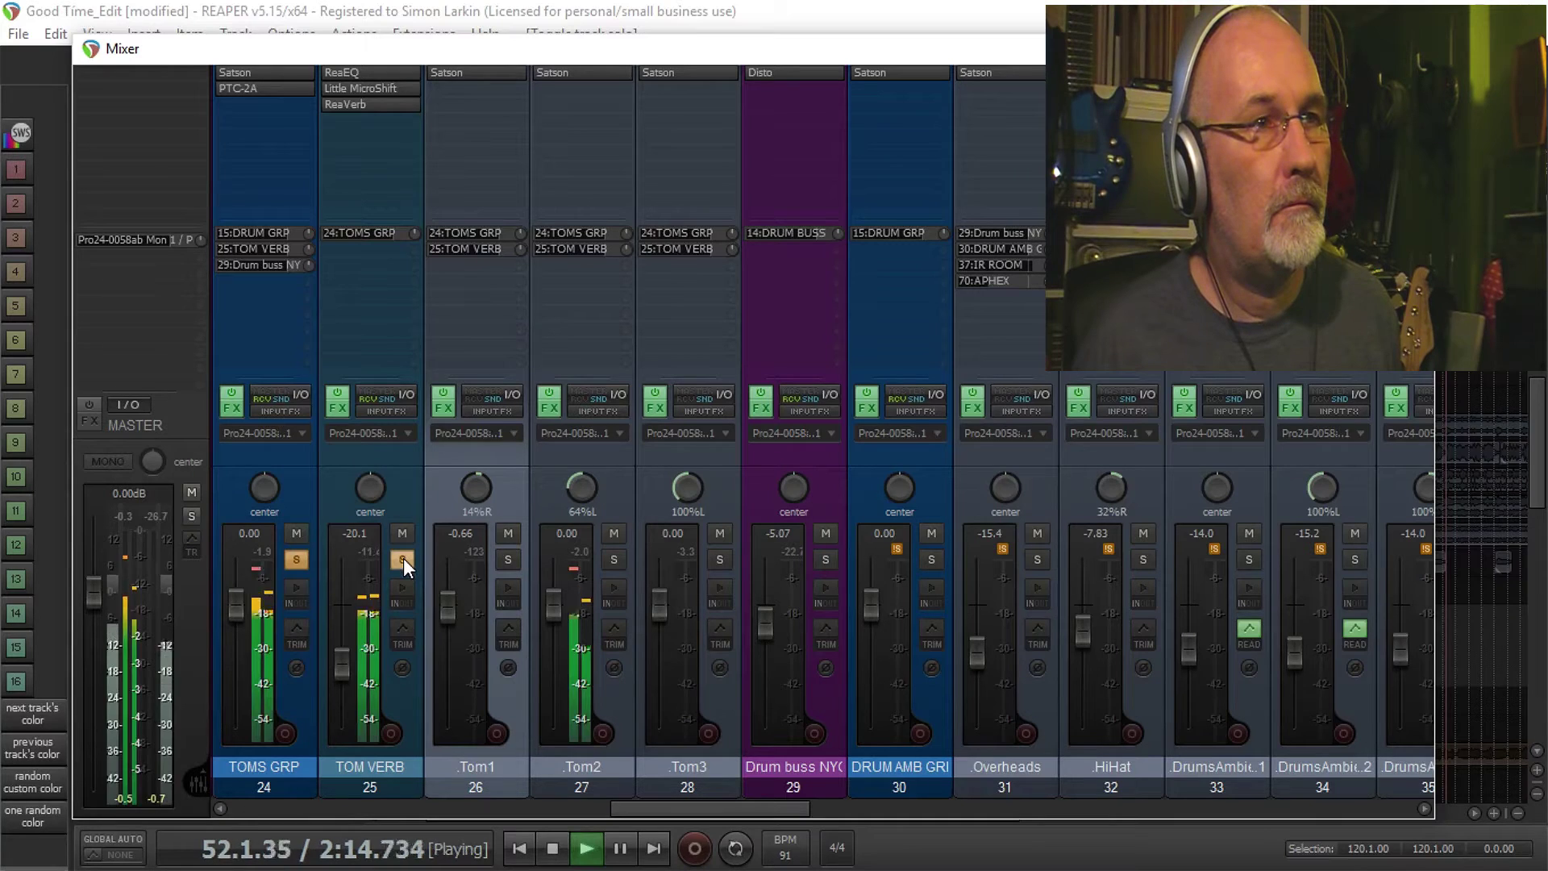
pyautogui.press('space')
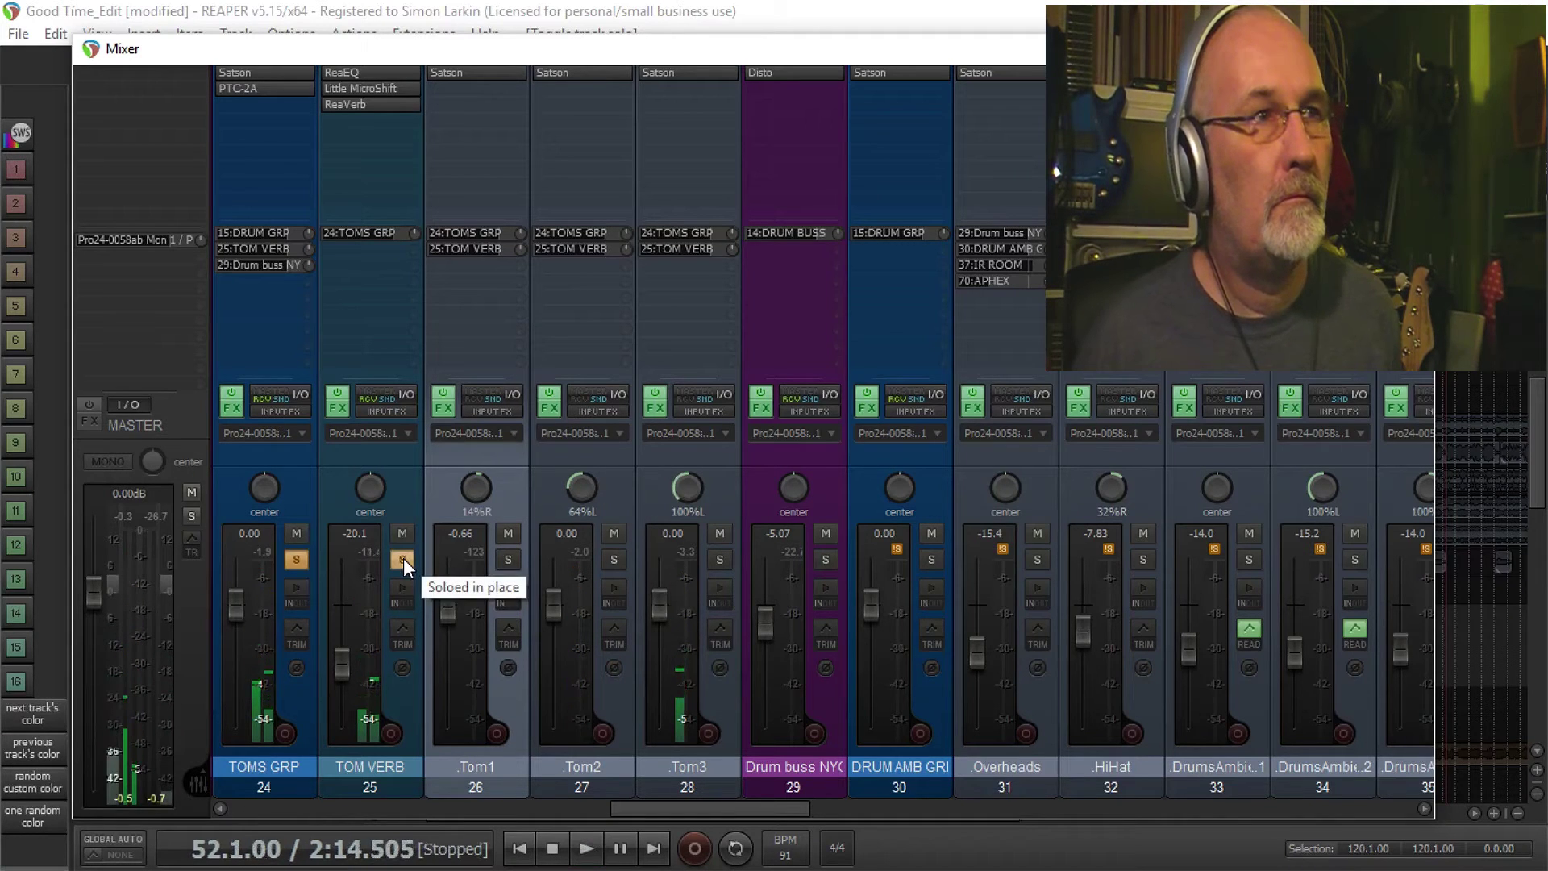
pyautogui.click(403, 557)
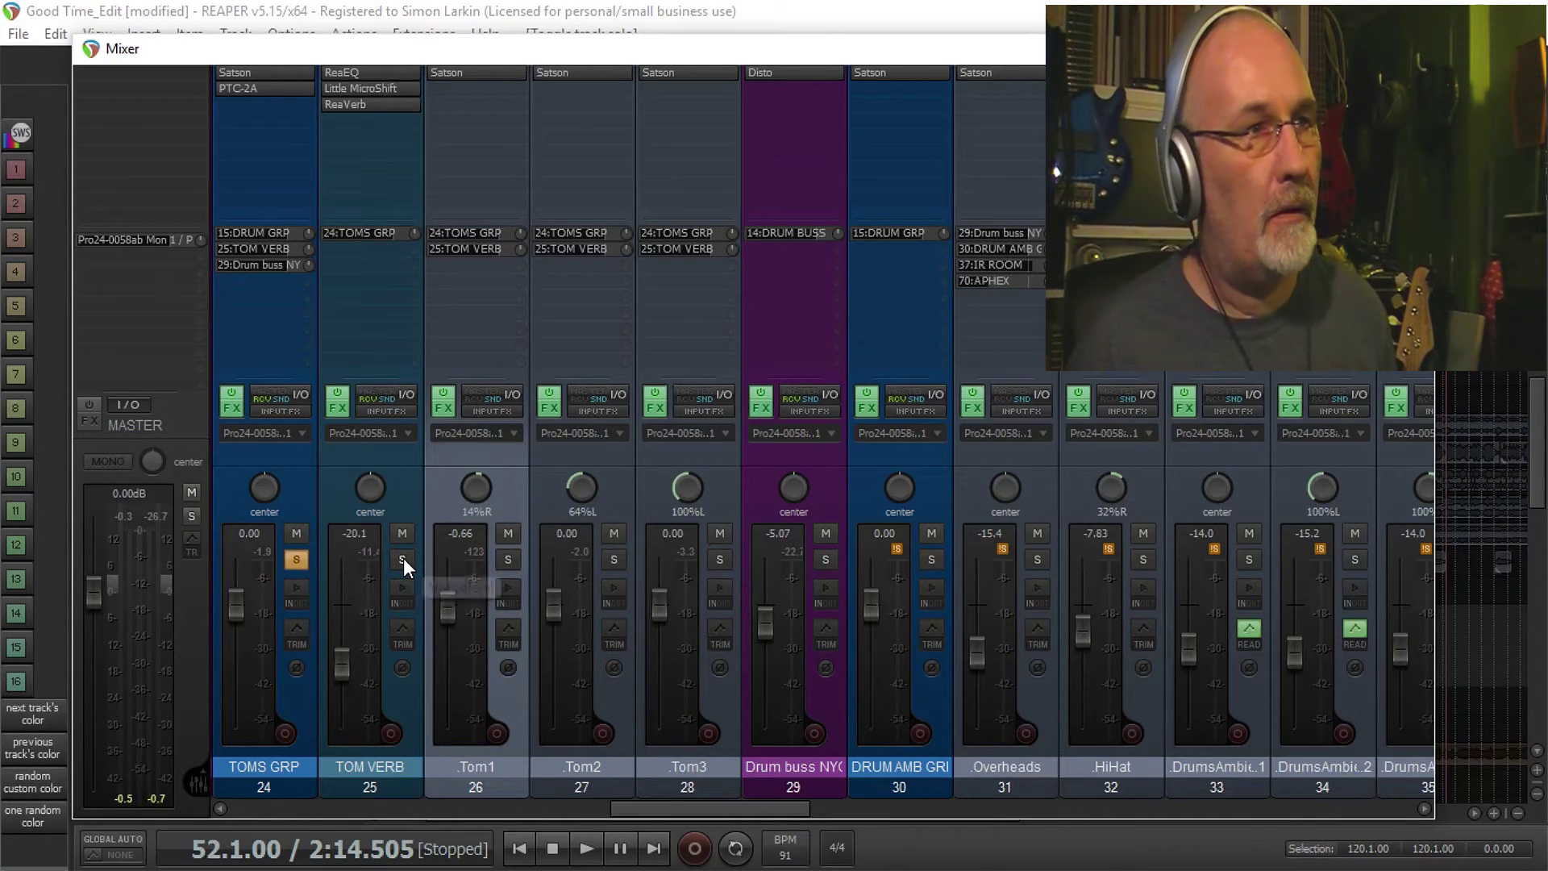
pyautogui.press('space')
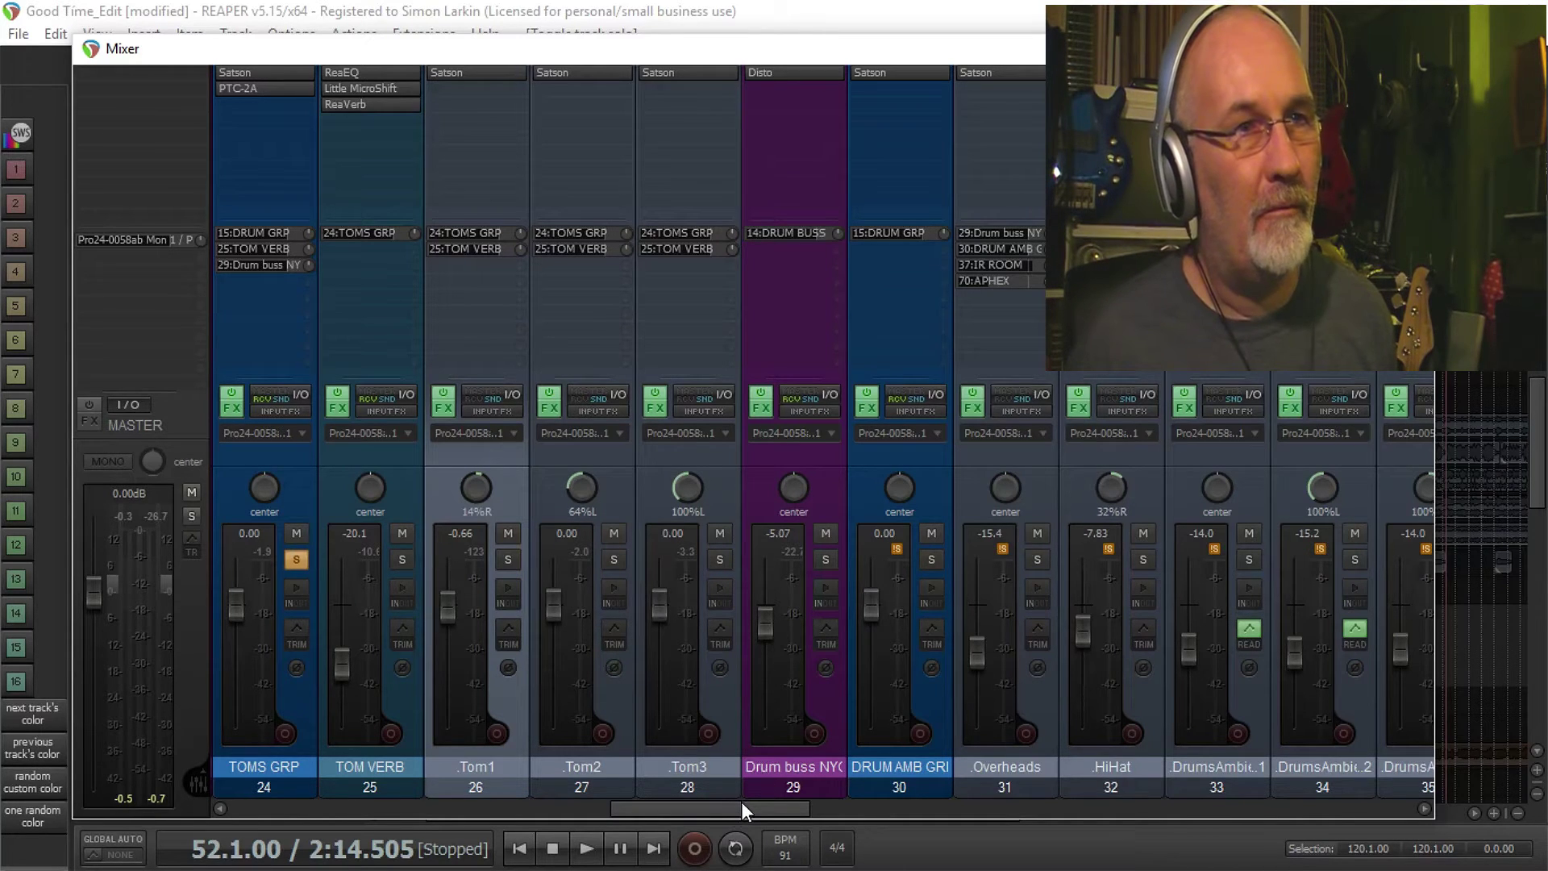
# Step: With no tracks soloed, move the mixer off the timeline and play the full mix from bar 55.4
pyautogui.moveTo(743, 801)
pyautogui.mouseDown()
pyautogui.moveTo(795, 812)
pyautogui.moveTo(732, 825)
pyautogui.mouseUp()
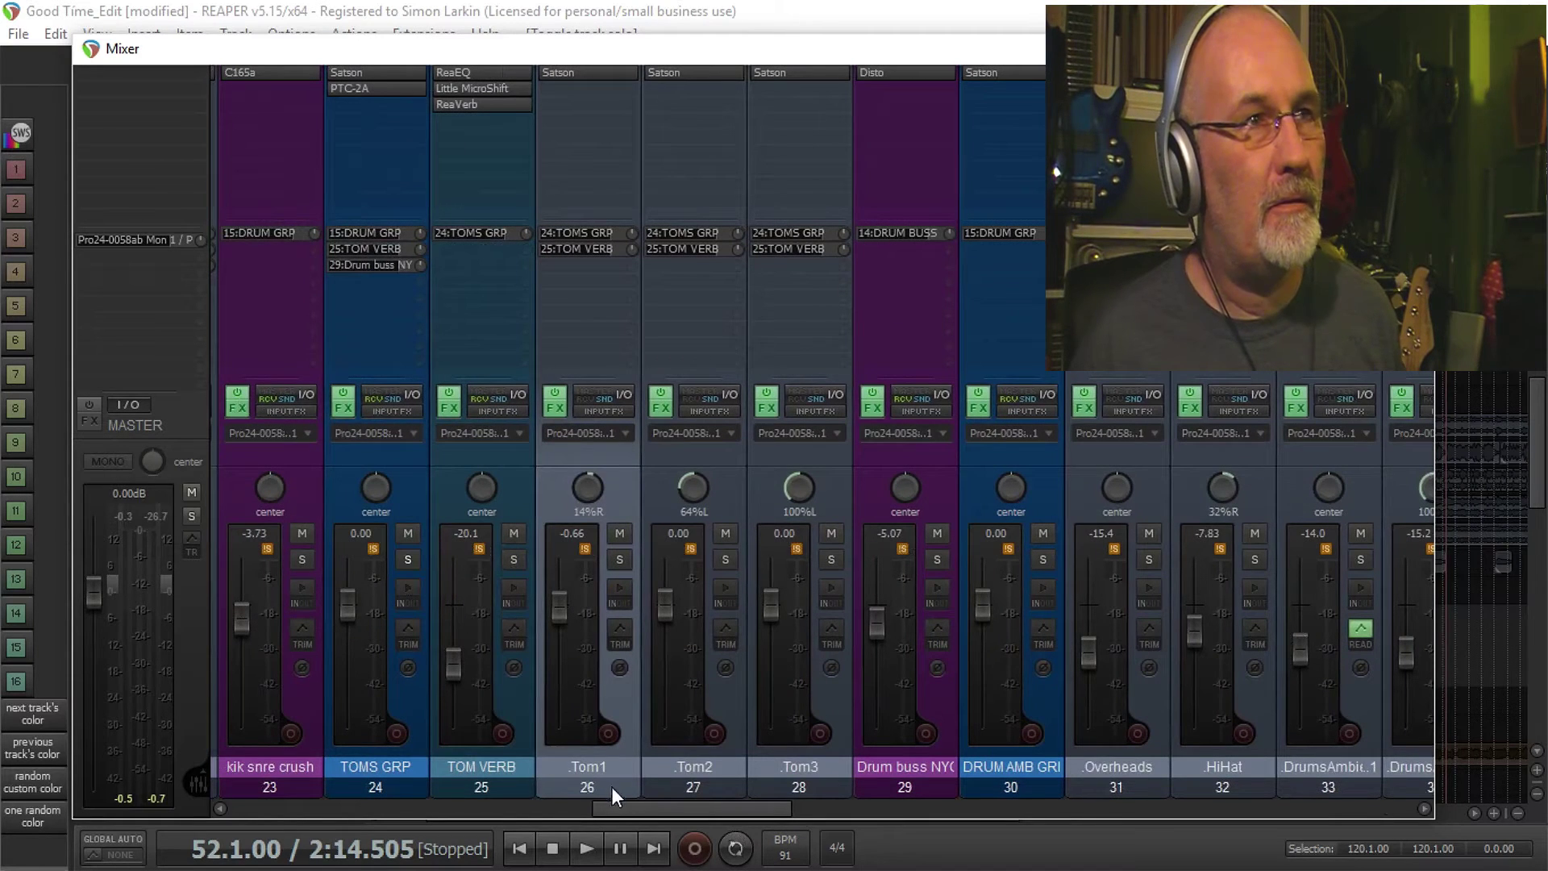
pyautogui.moveTo(624, 808); pyautogui.dragTo(722, 823)
pyautogui.click(823, 562)
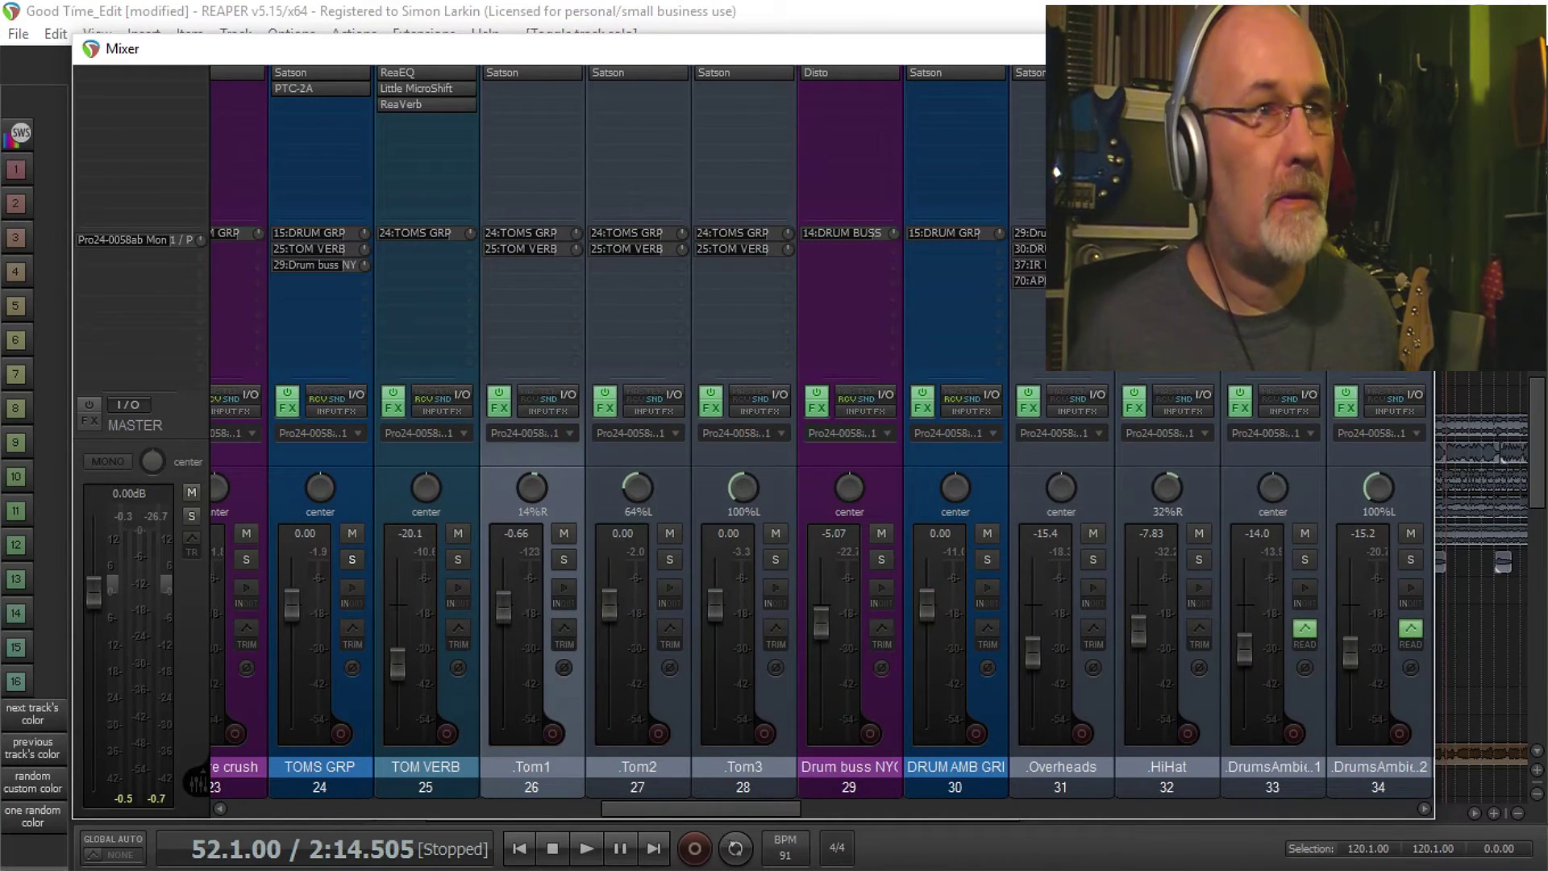
pyautogui.moveTo(747, 50); pyautogui.dragTo(873, 864)
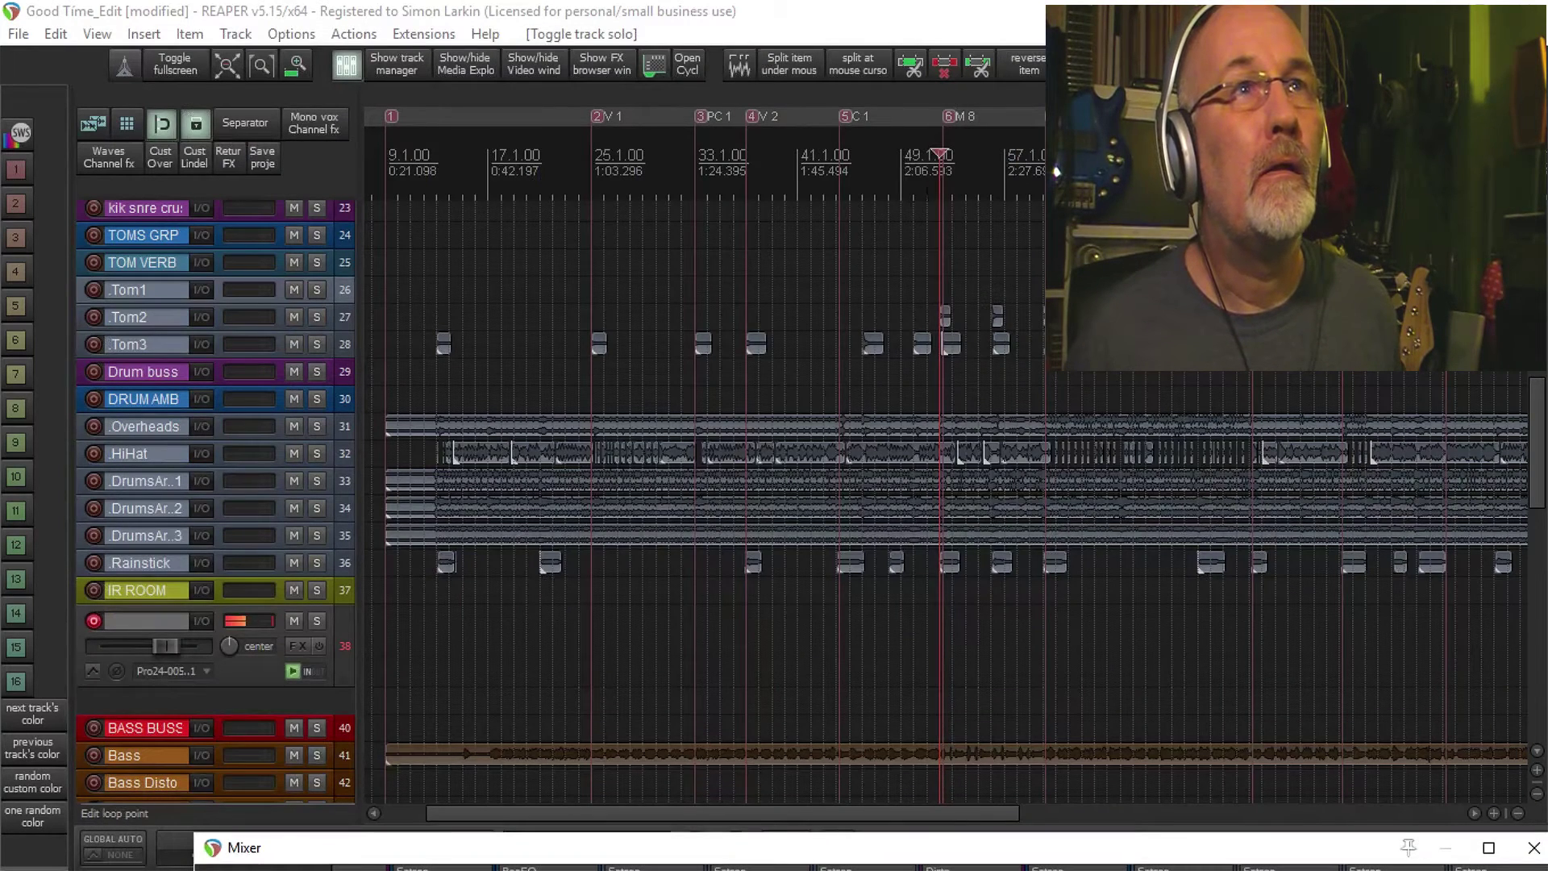
pyautogui.click(933, 185)
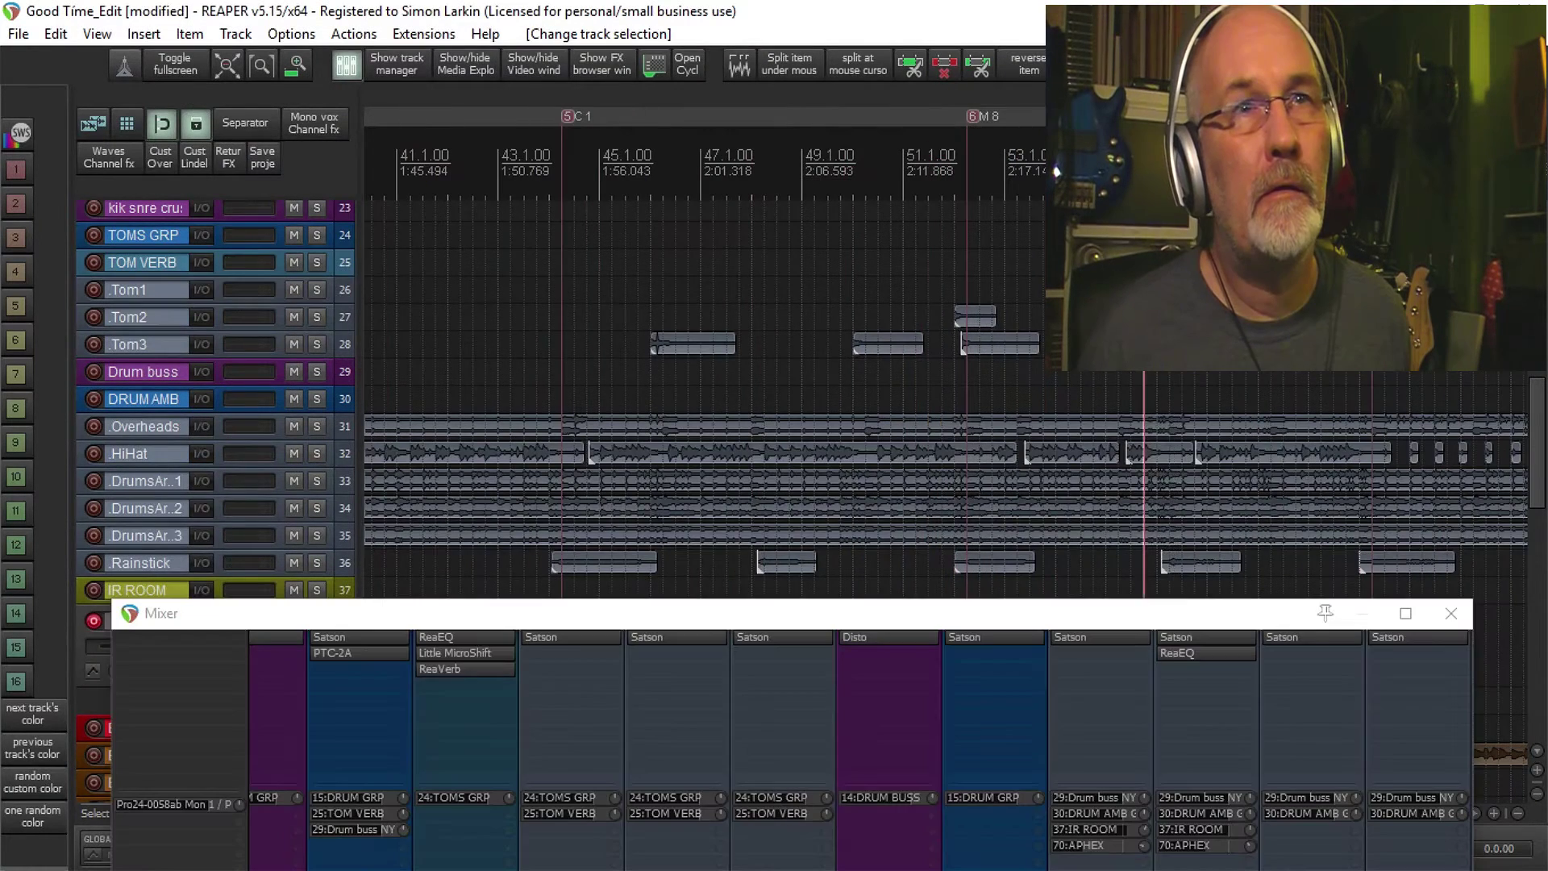
pyautogui.press('space')
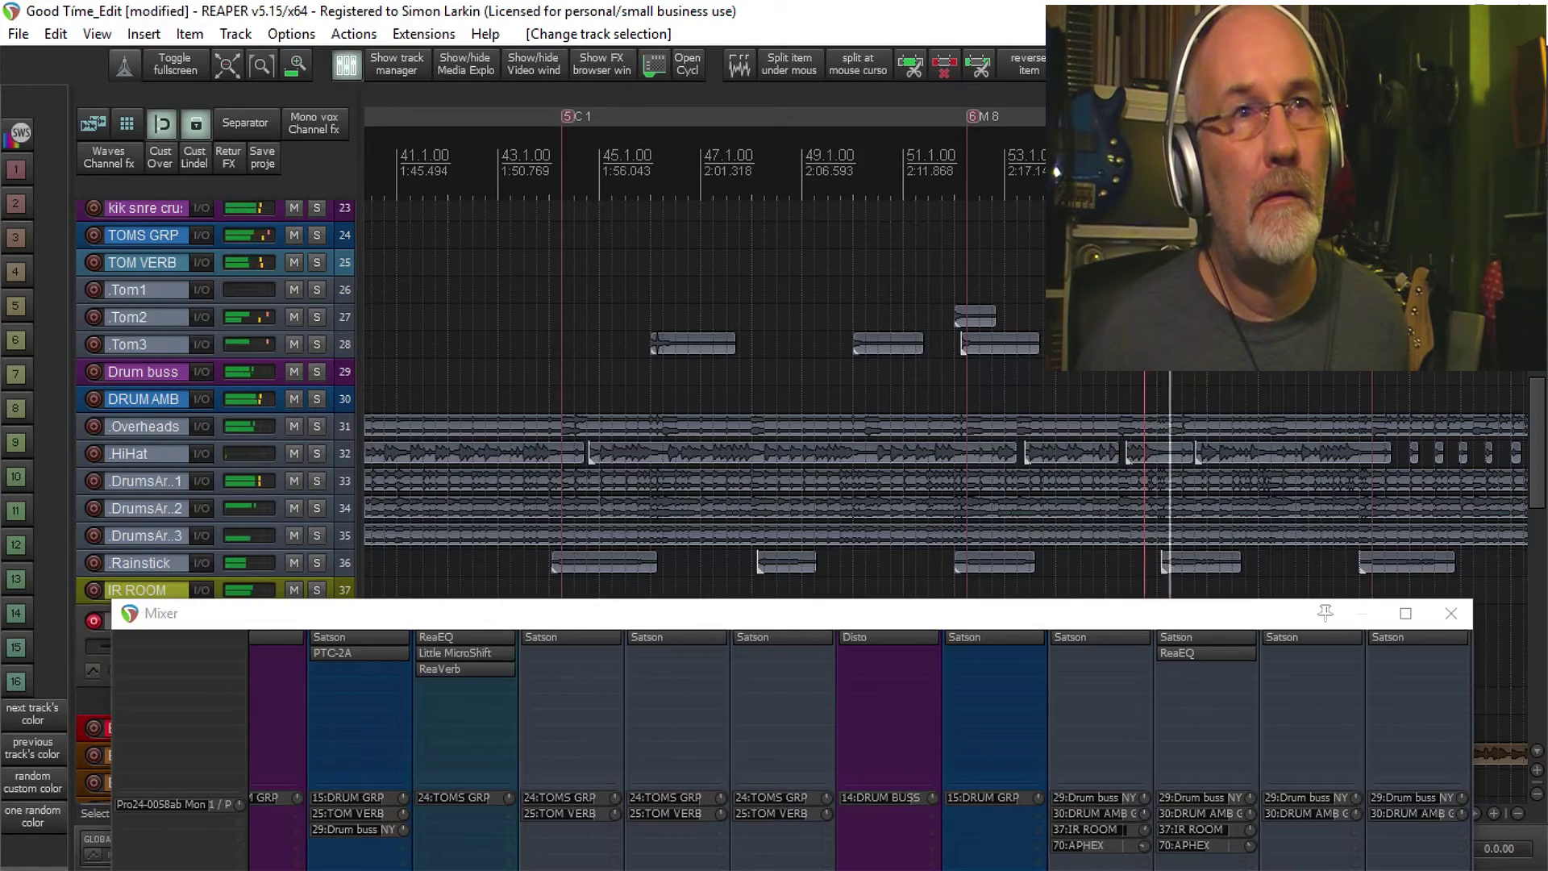
# Step: Move the mixer back over the arrangement and select the ECHO track next to ElecGtr1
pyautogui.moveTo(926, 626); pyautogui.dragTo(942, 58)
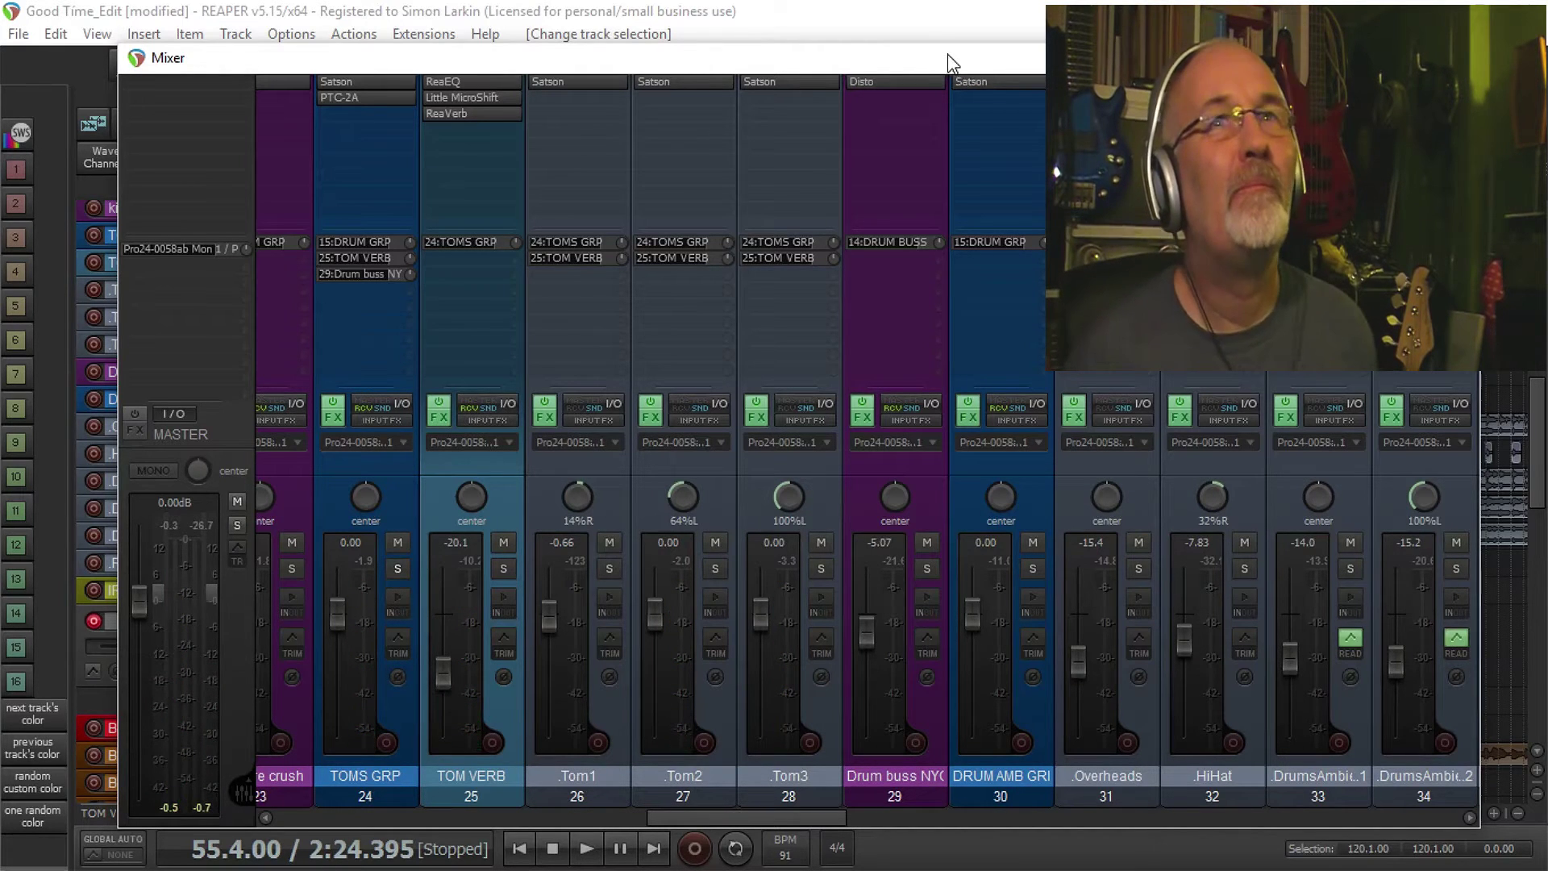
pyautogui.moveTo(949, 55); pyautogui.dragTo(924, 48)
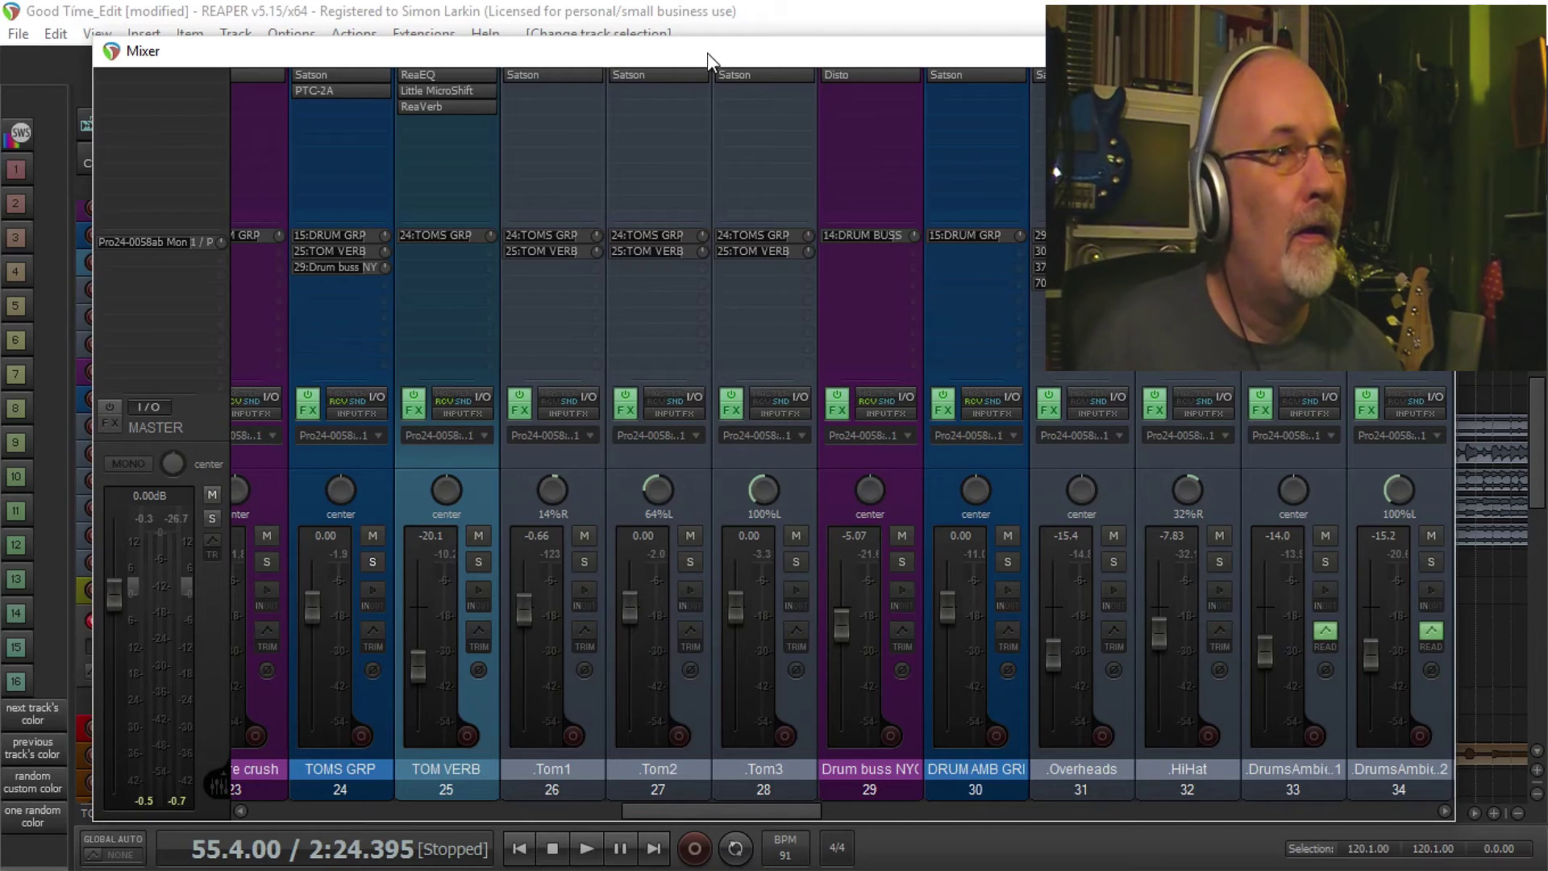
pyautogui.moveTo(816, 806); pyautogui.dragTo(882, 819)
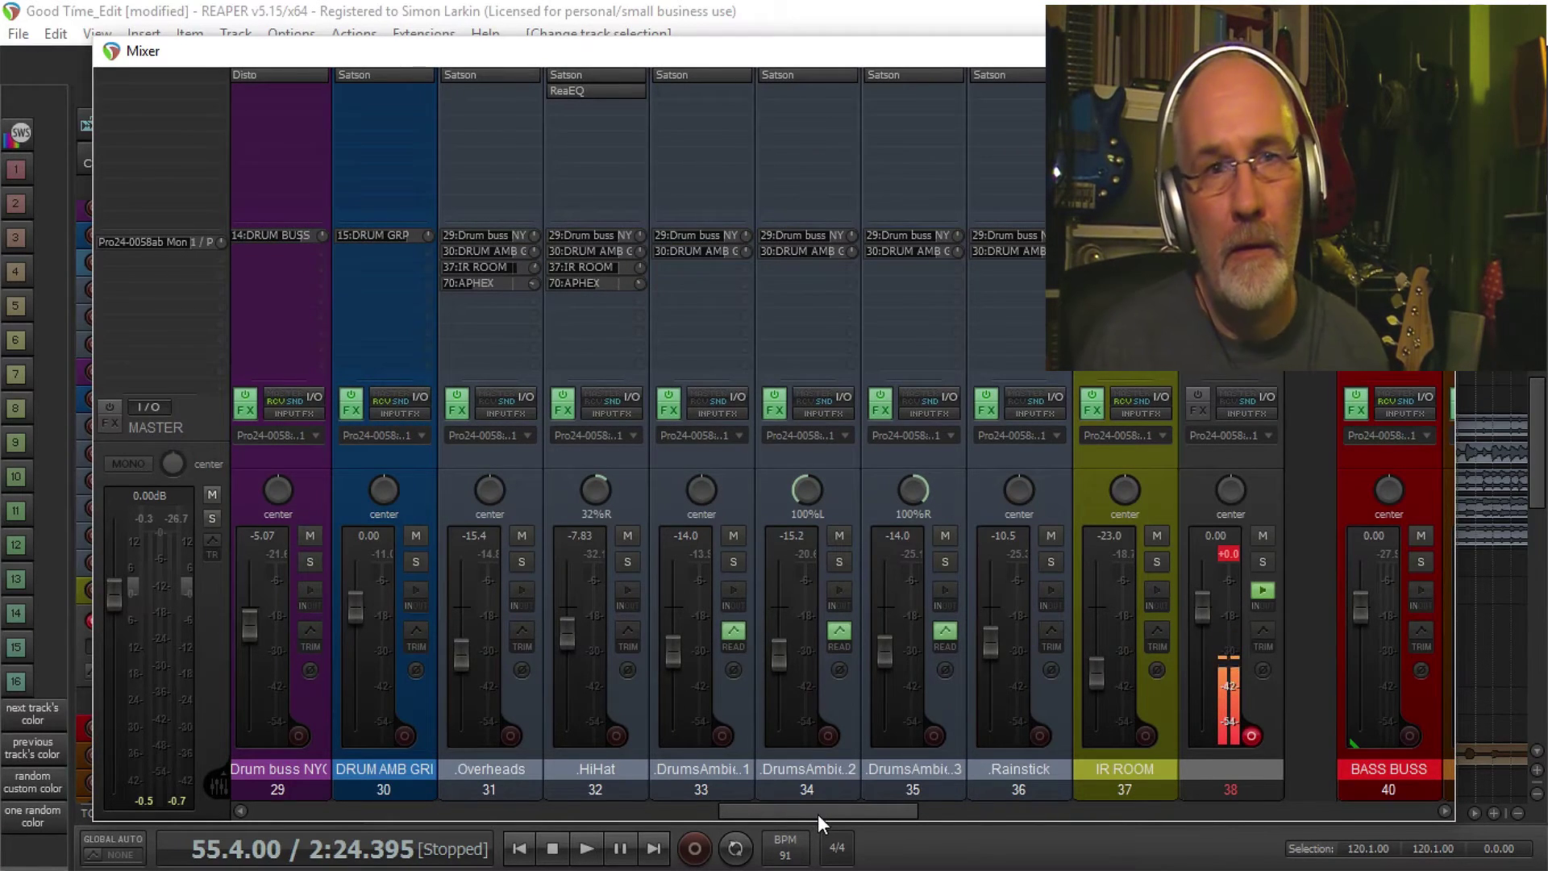
pyautogui.moveTo(817, 814); pyautogui.dragTo(943, 823)
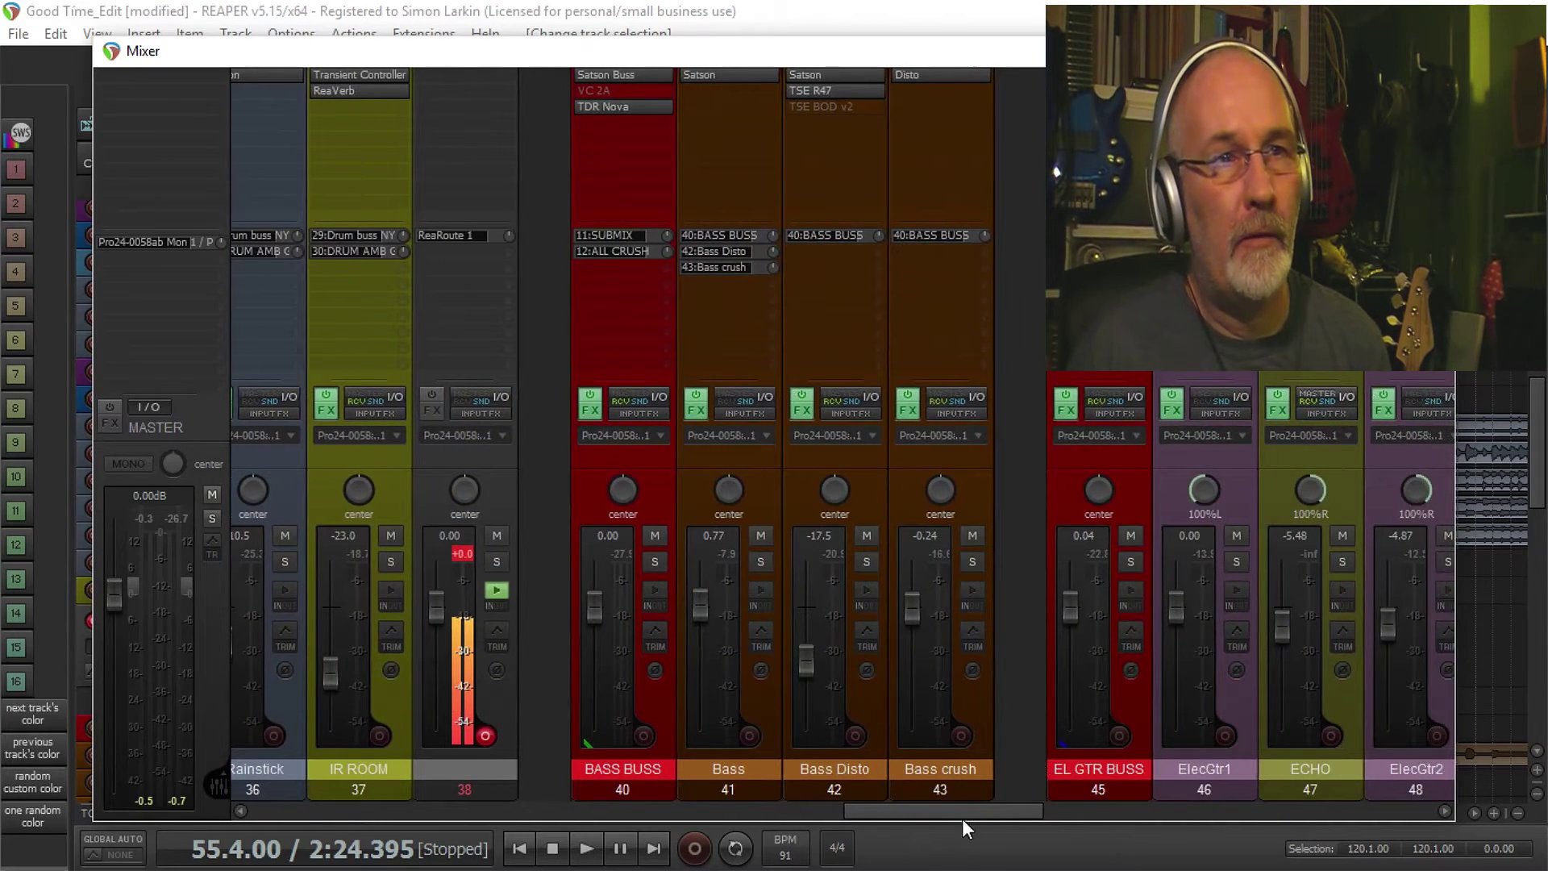
pyautogui.moveTo(968, 810); pyautogui.dragTo(1068, 840)
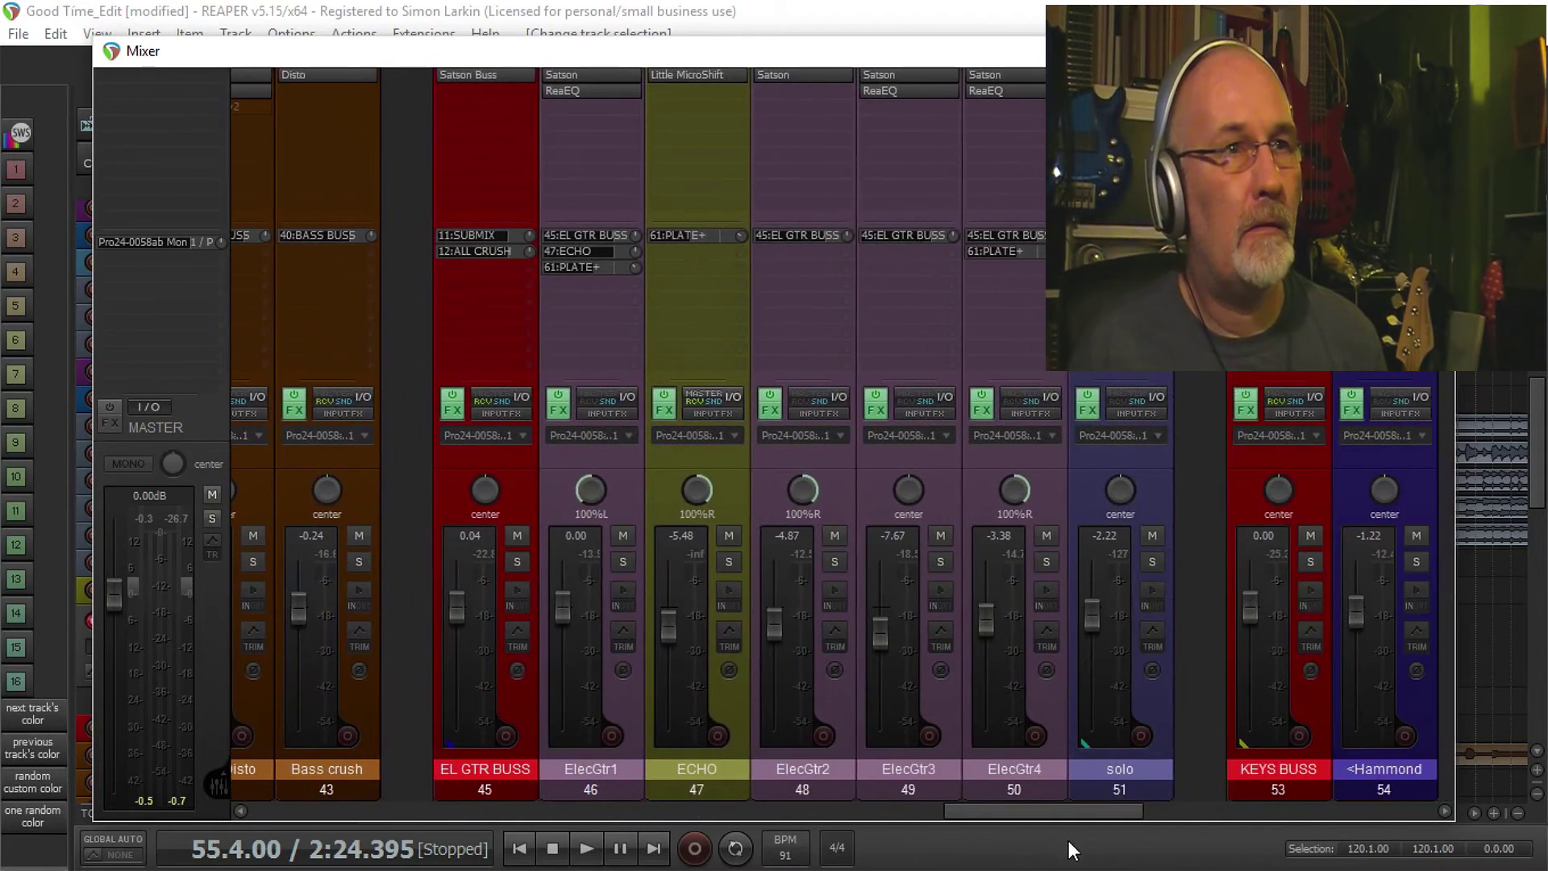
pyautogui.click(734, 705)
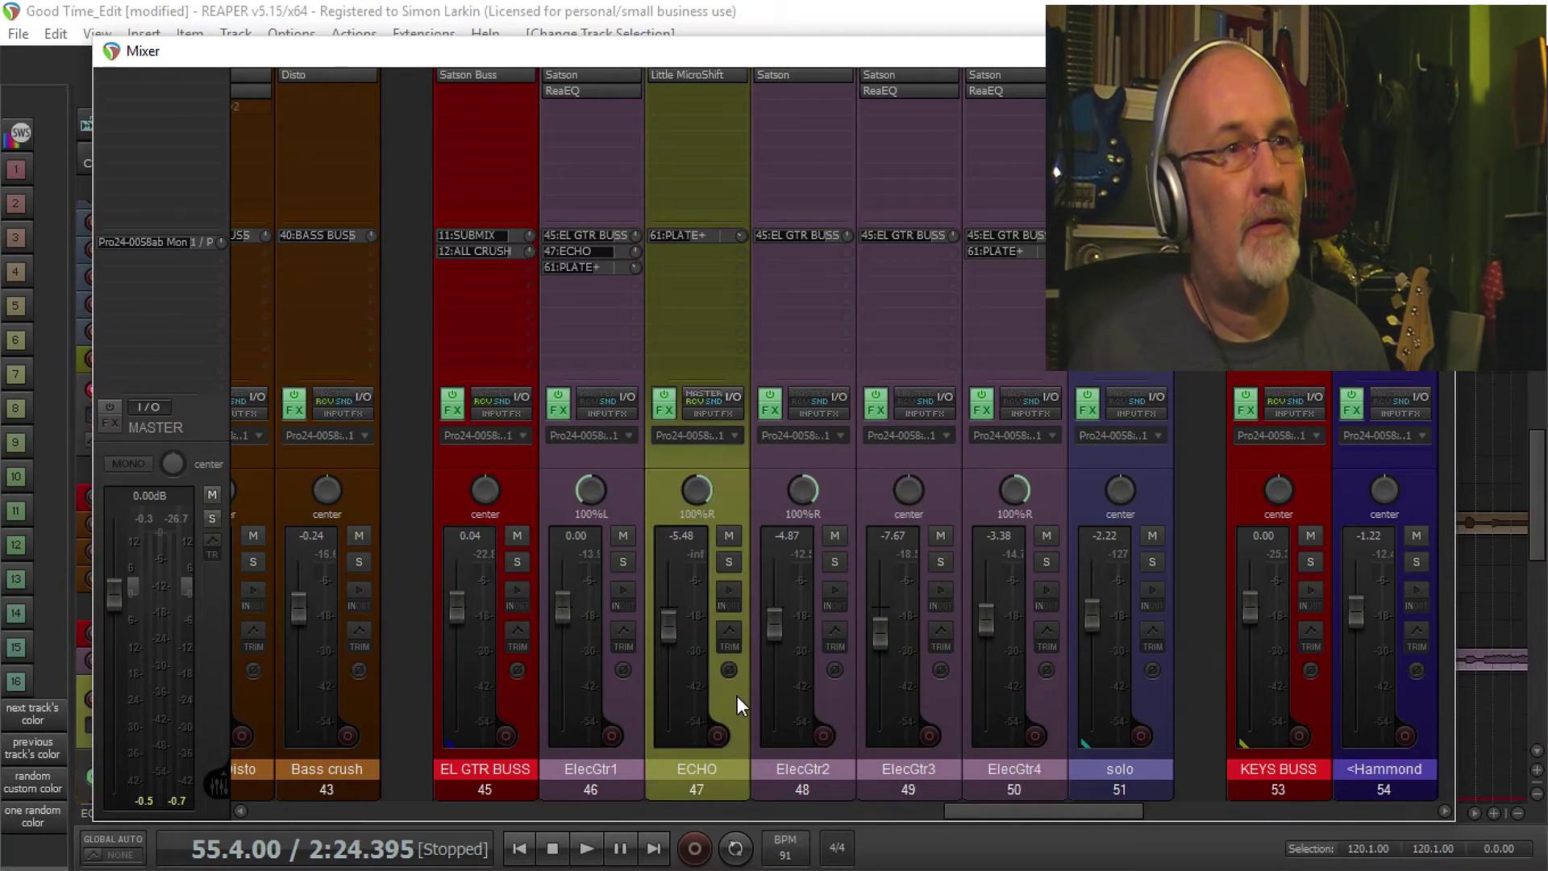
pyautogui.click(637, 711)
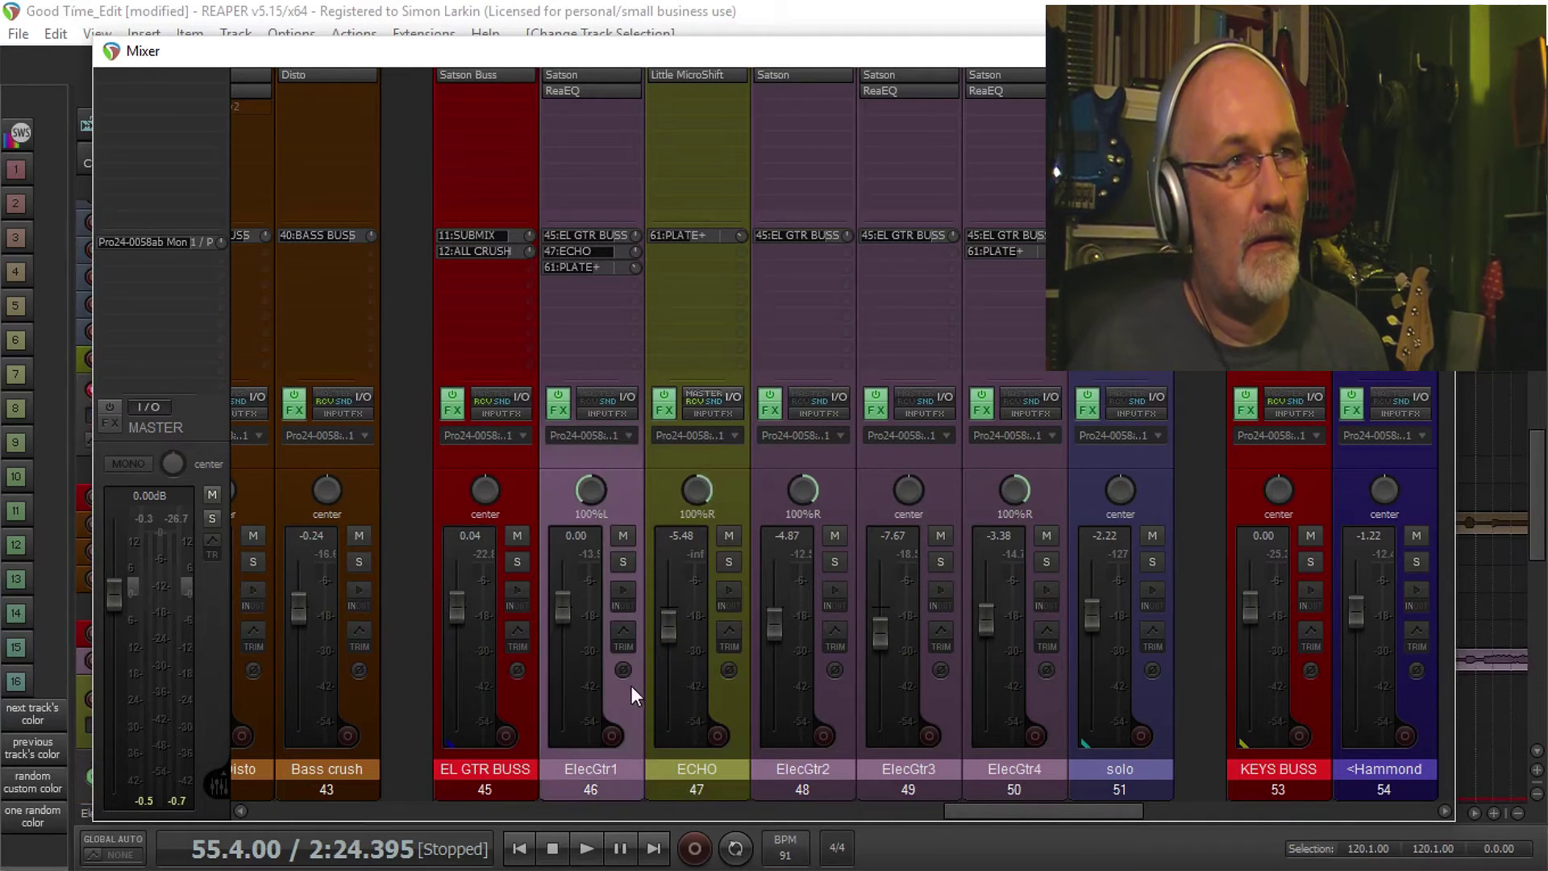
pyautogui.click(736, 699)
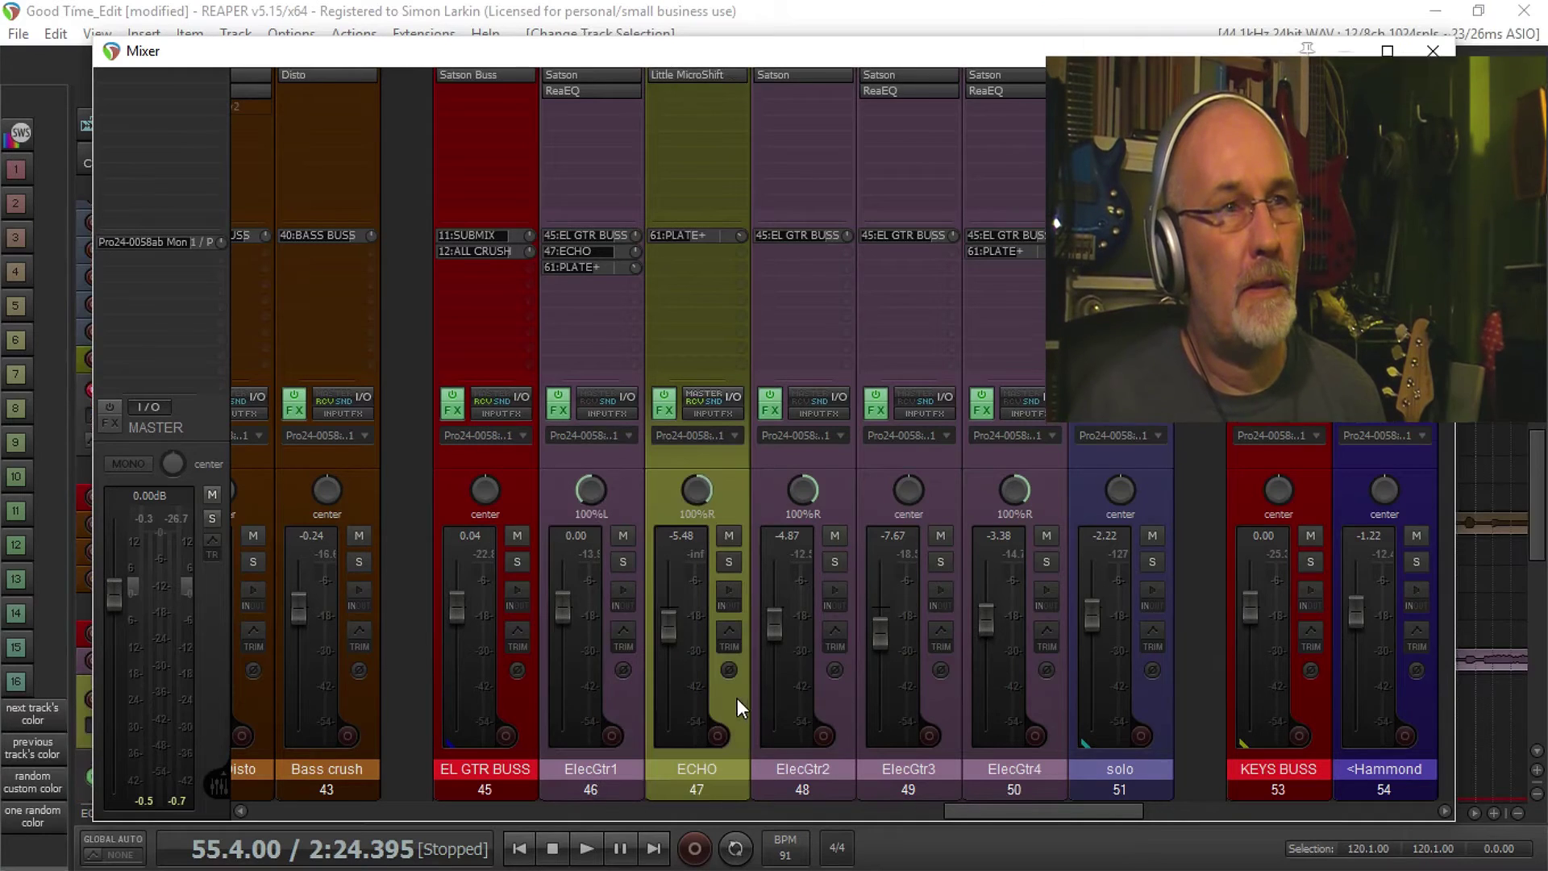
# Step: View the settings of the Little MicroShift effect on the ECHO track and close it
pyautogui.click(692, 74)
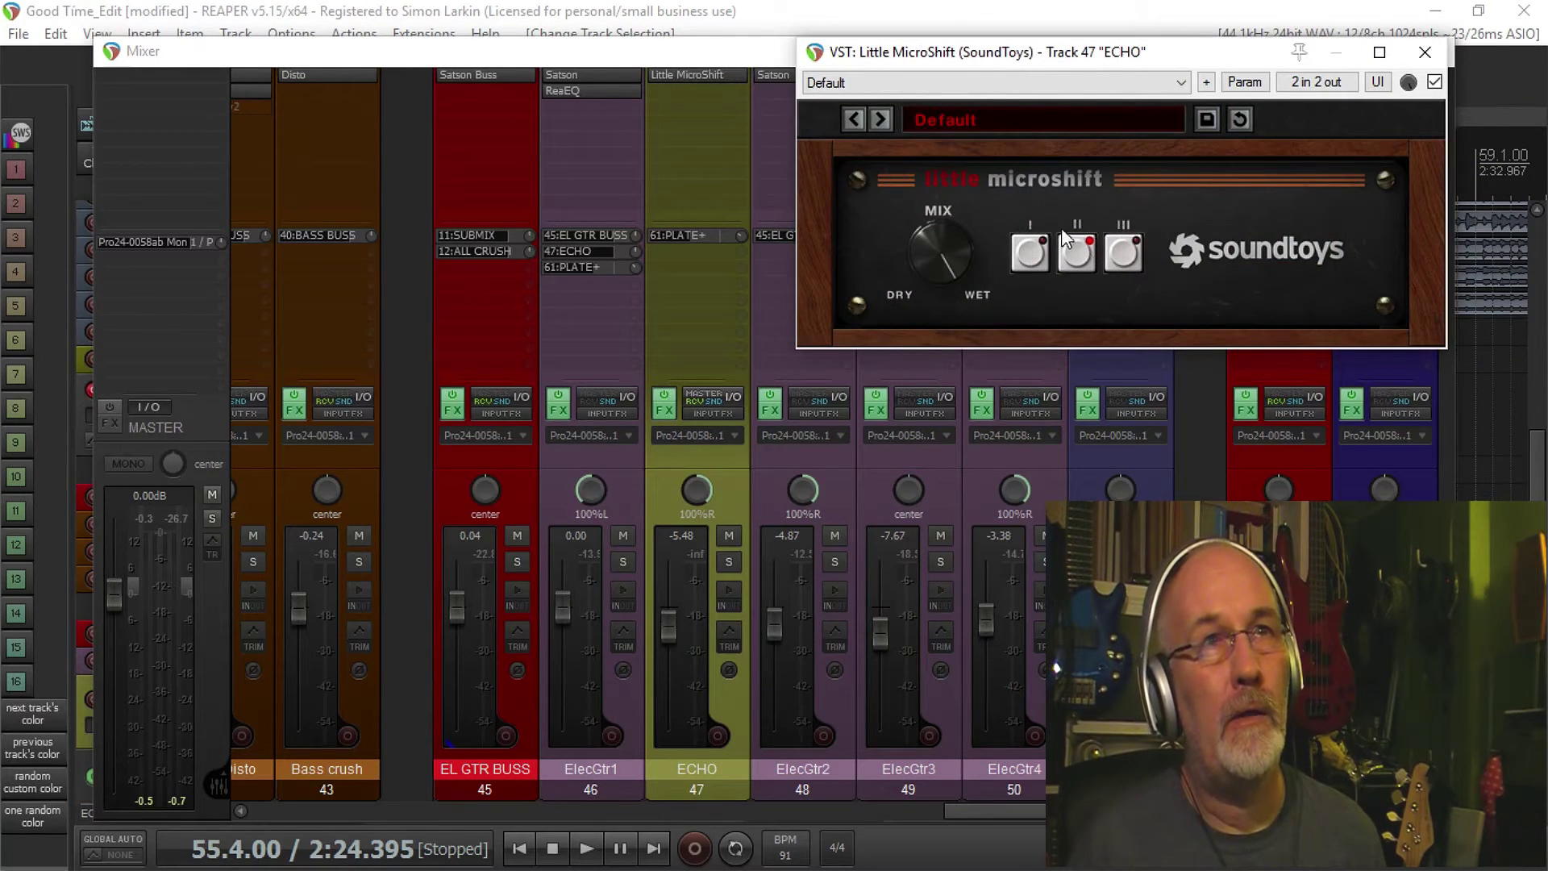
pyautogui.click(1425, 52)
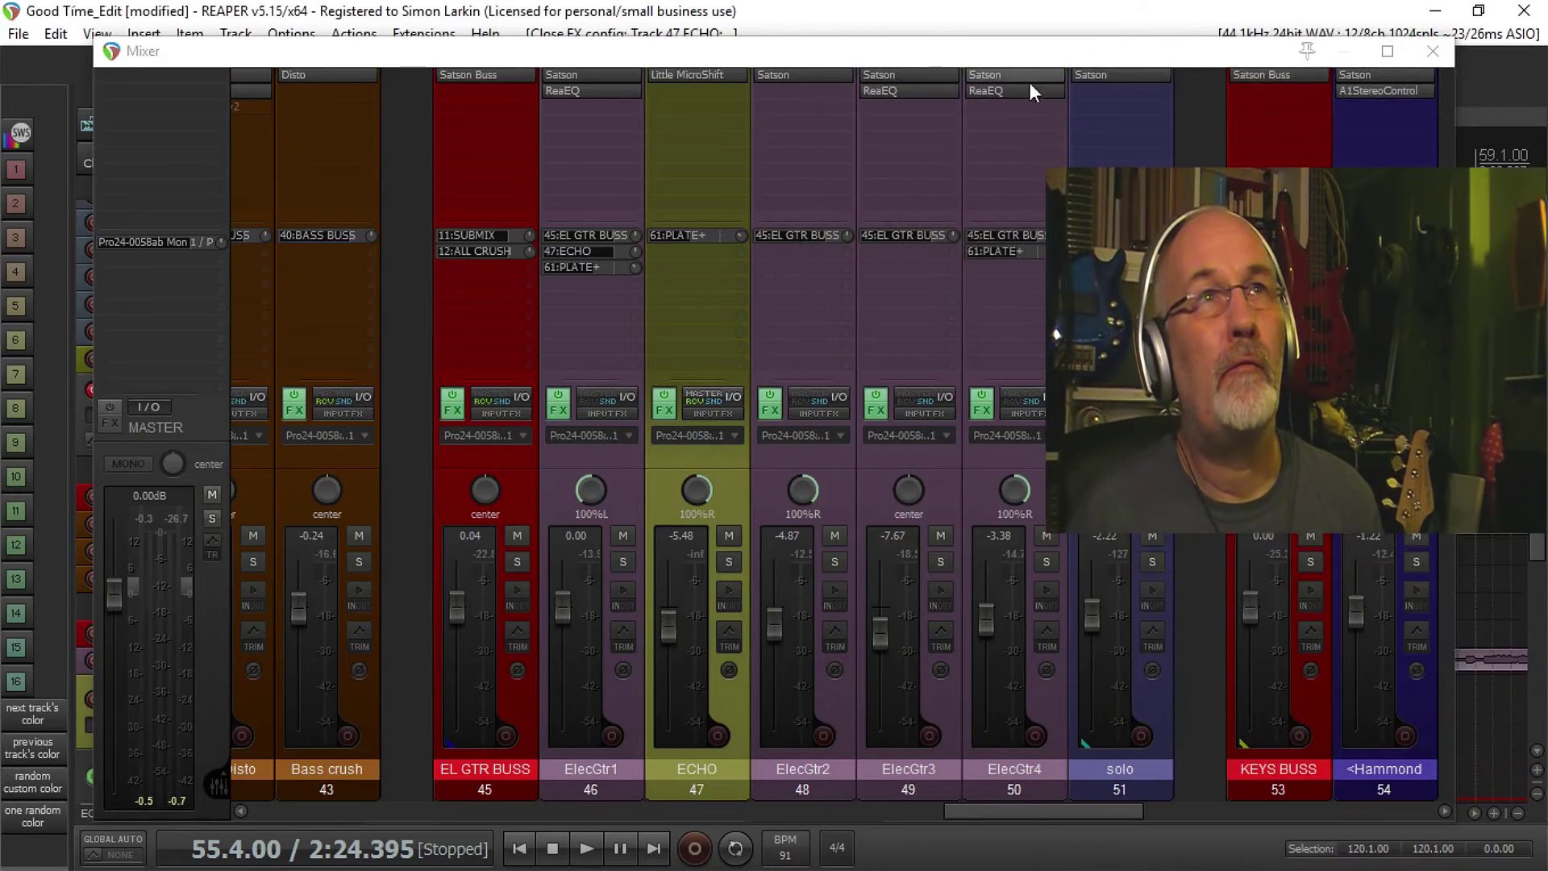
# Step: Move the mixer off the arrangement and examine the guitar tracks across the song, selecting ElecGtr1 and ECHO to review the ECHO mute automation
pyautogui.moveTo(932, 51); pyautogui.dragTo(1105, 869)
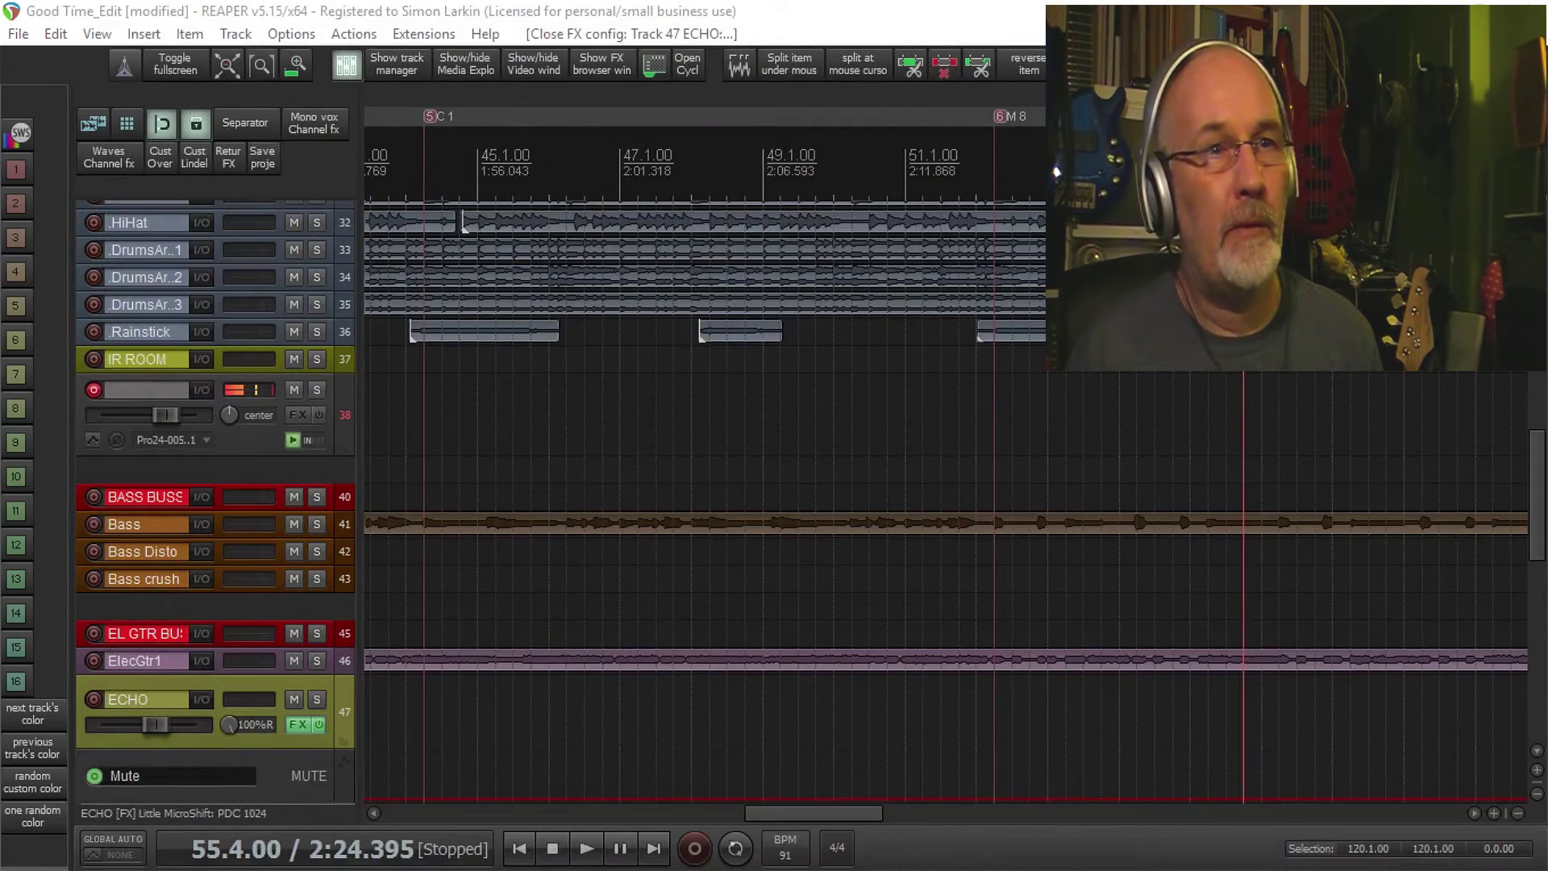
pyautogui.scroll(-5, 1522, 589)
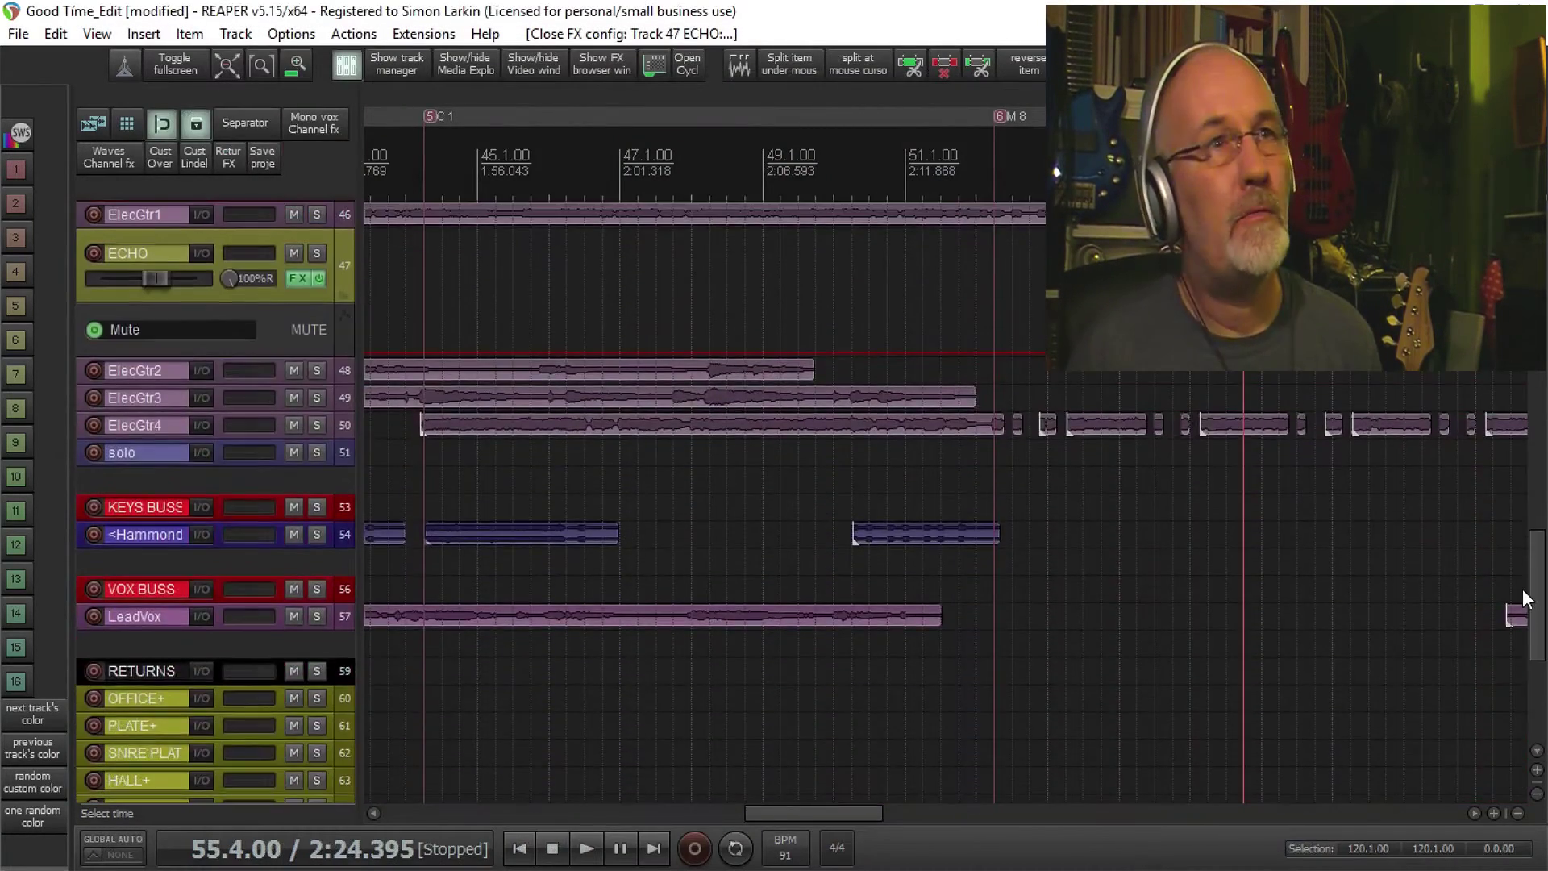
pyautogui.scroll(2, 1512, 562)
pyautogui.scroll(-5, 1282, 487)
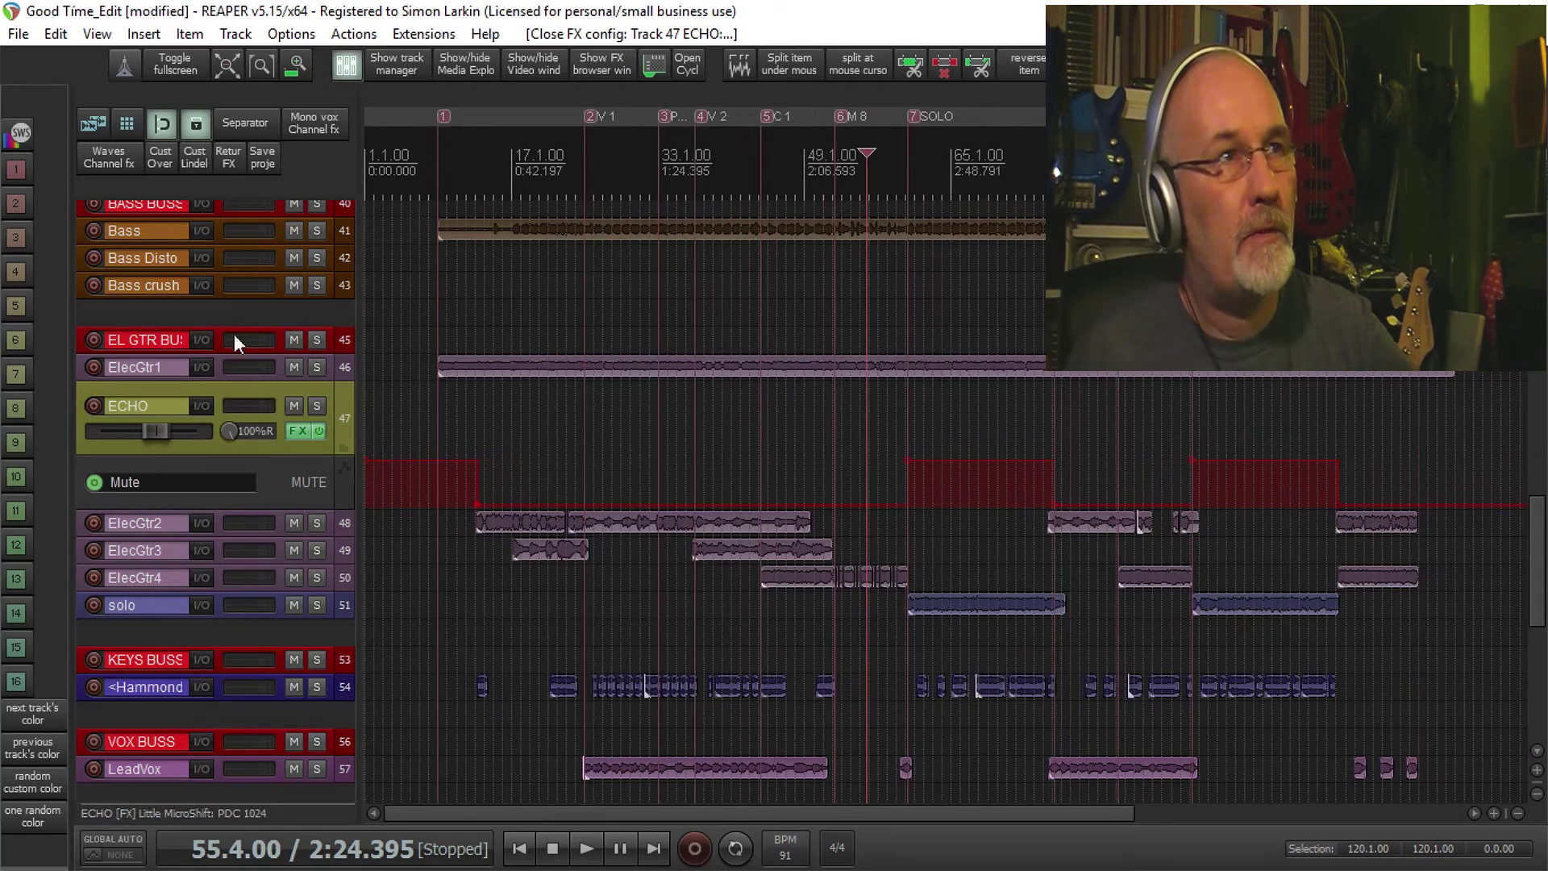
pyautogui.click(345, 371)
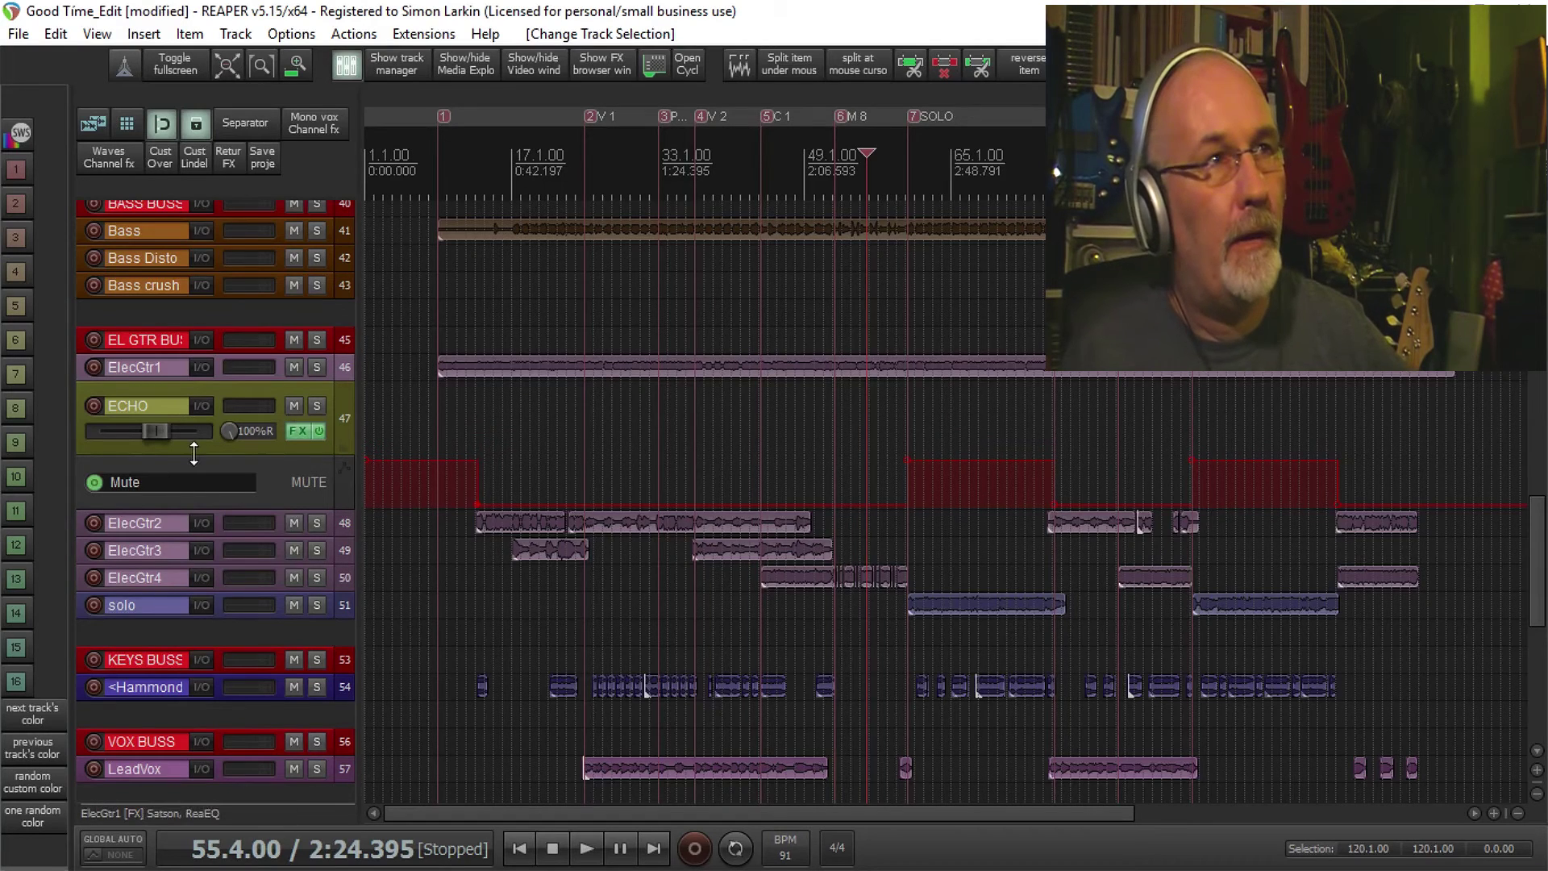
pyautogui.click(341, 411)
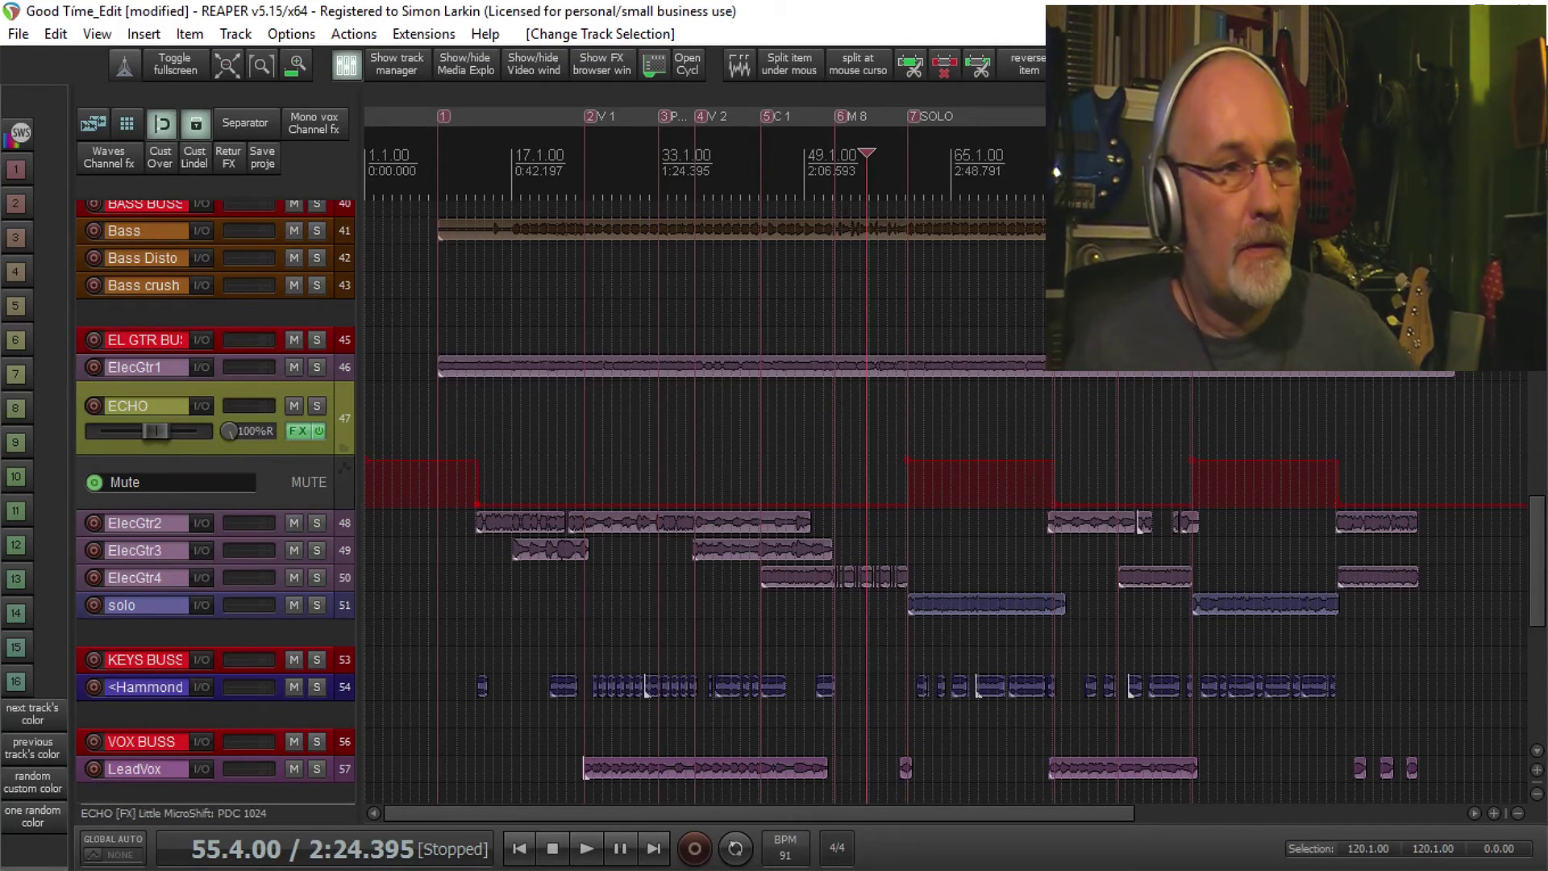
# Step: Move the mixer back over the arrangement and inspect the ReaEQ on ElecGtr1, including bands 2 and 3
pyautogui.moveTo(1096, 16); pyautogui.dragTo(781, 71)
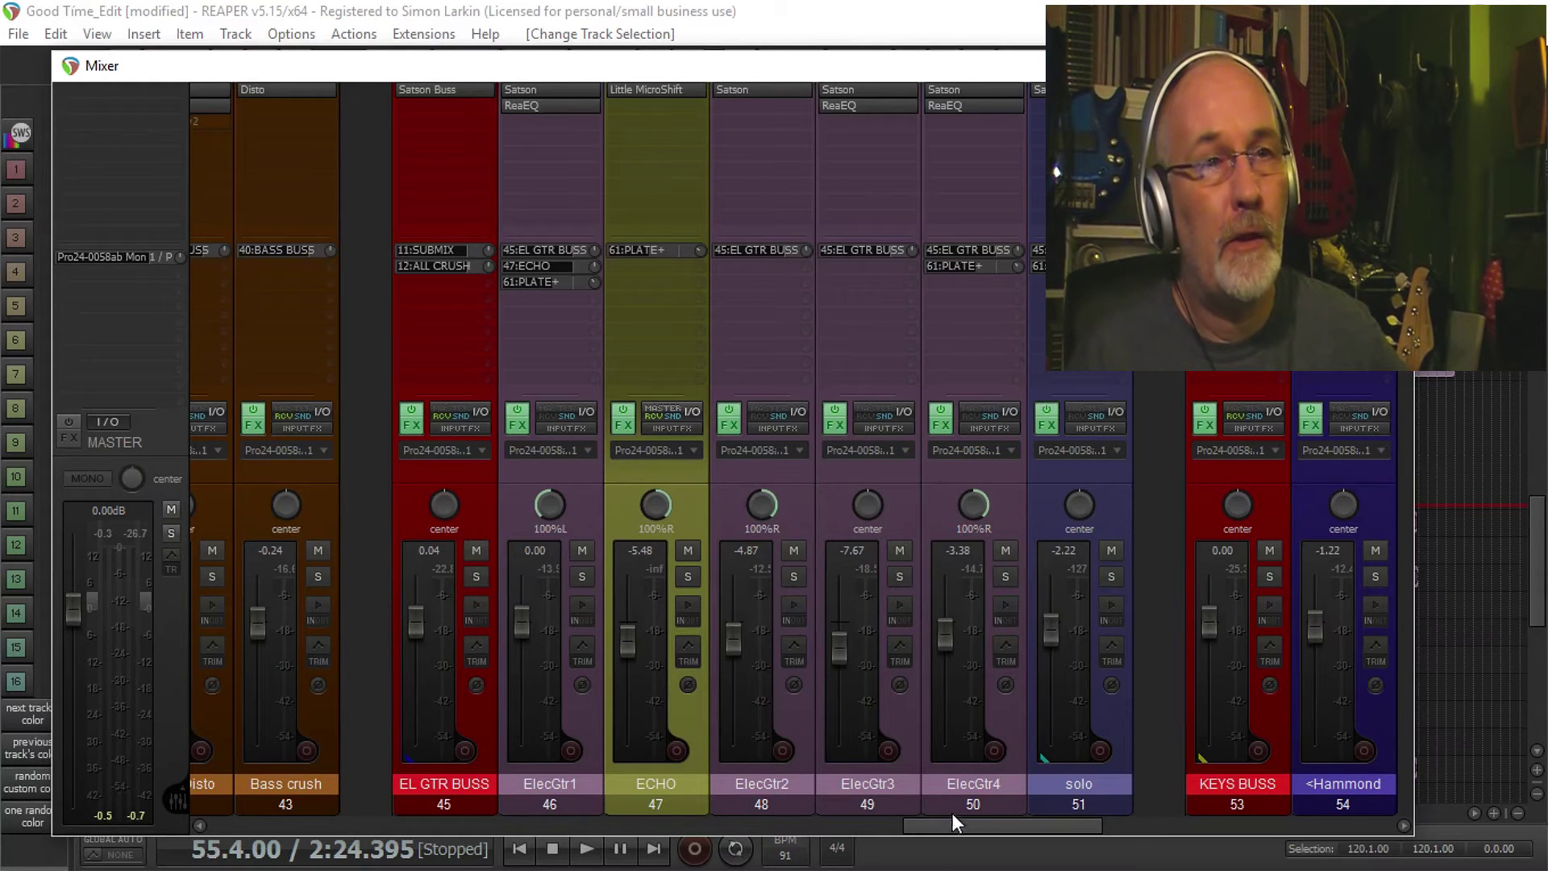
pyautogui.moveTo(946, 826); pyautogui.dragTo(1028, 830)
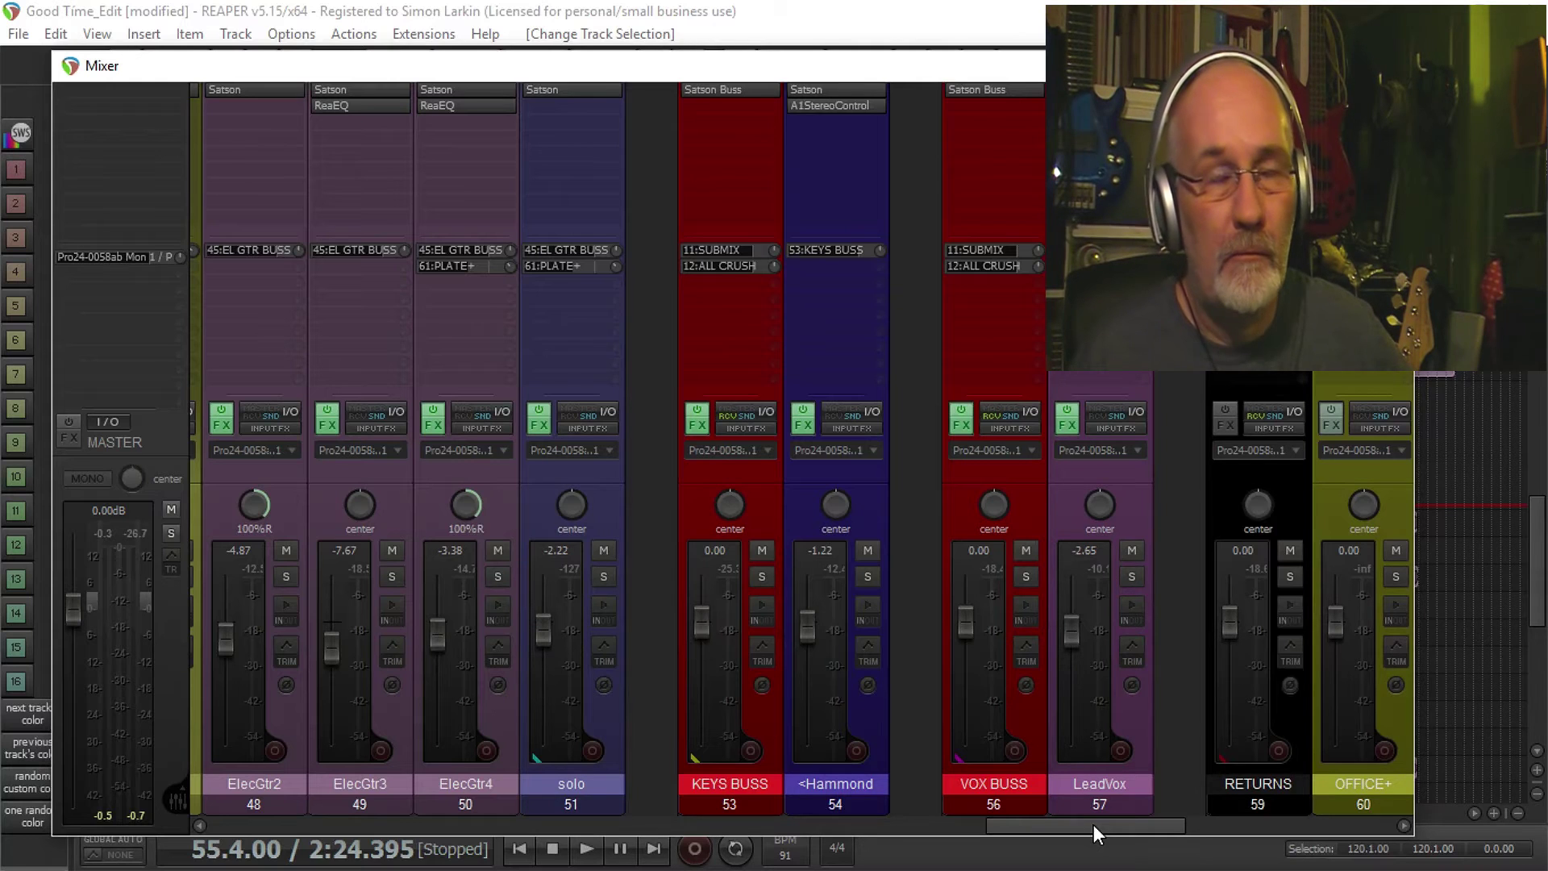
pyautogui.moveTo(1091, 824); pyautogui.dragTo(1055, 819)
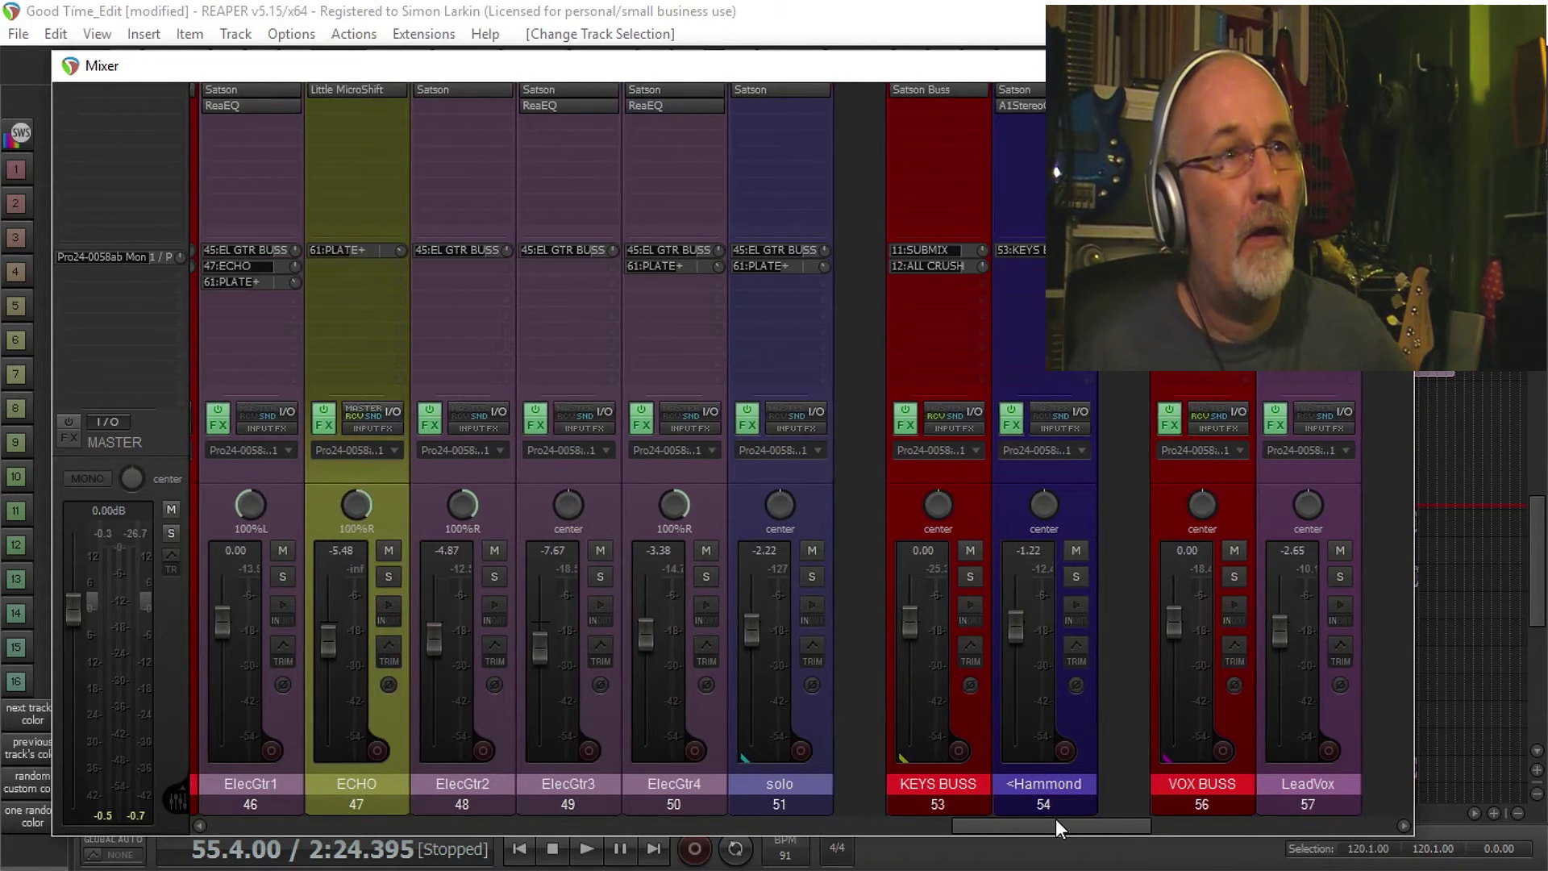
pyautogui.moveTo(1056, 819); pyautogui.dragTo(1017, 827)
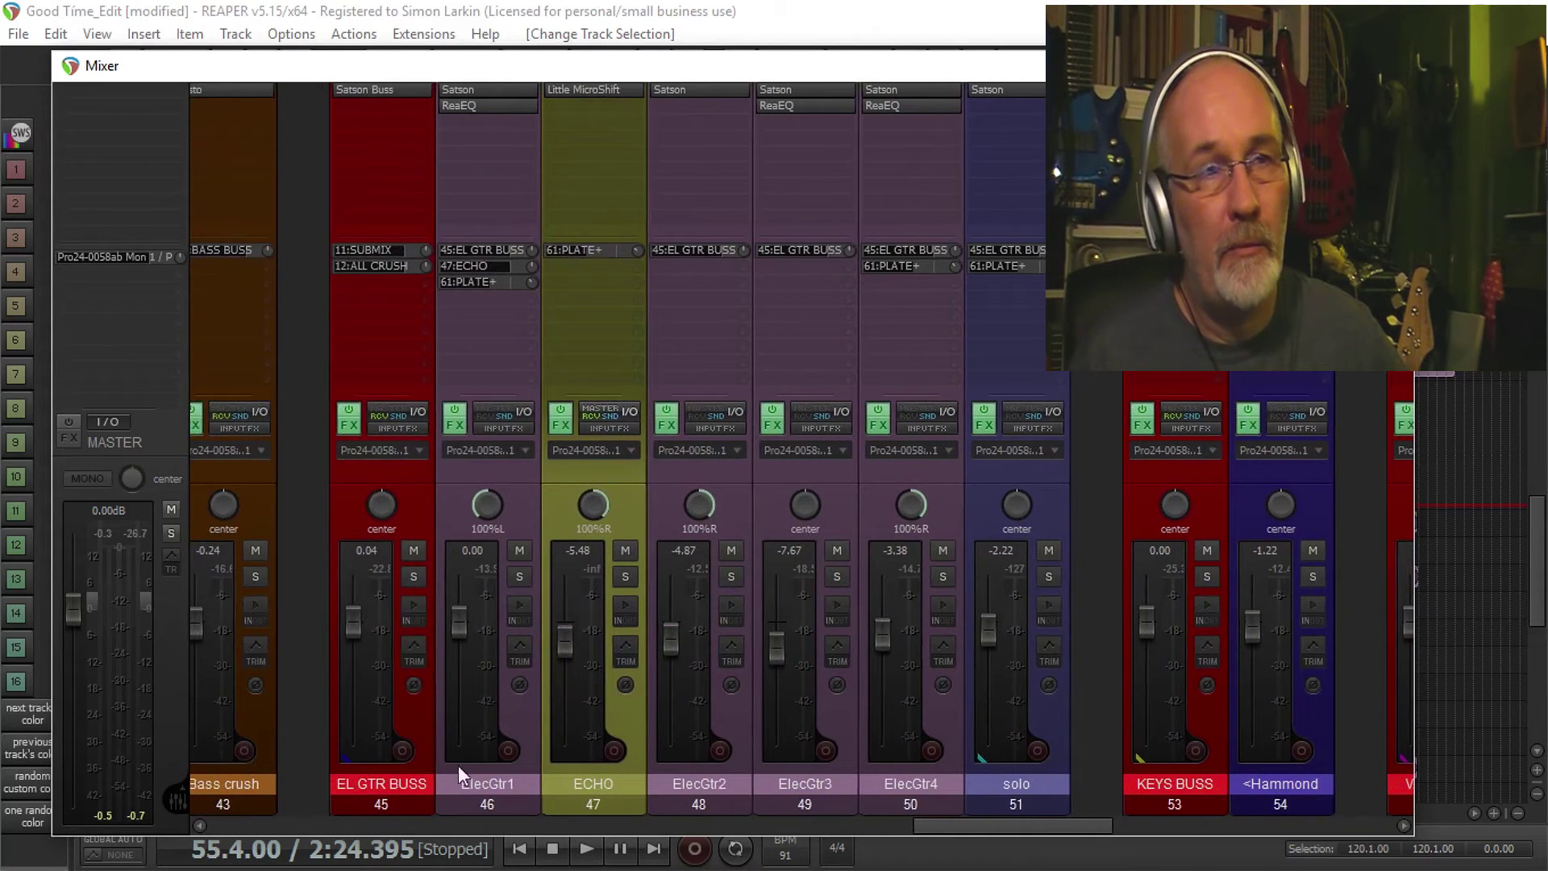
pyautogui.click(486, 105)
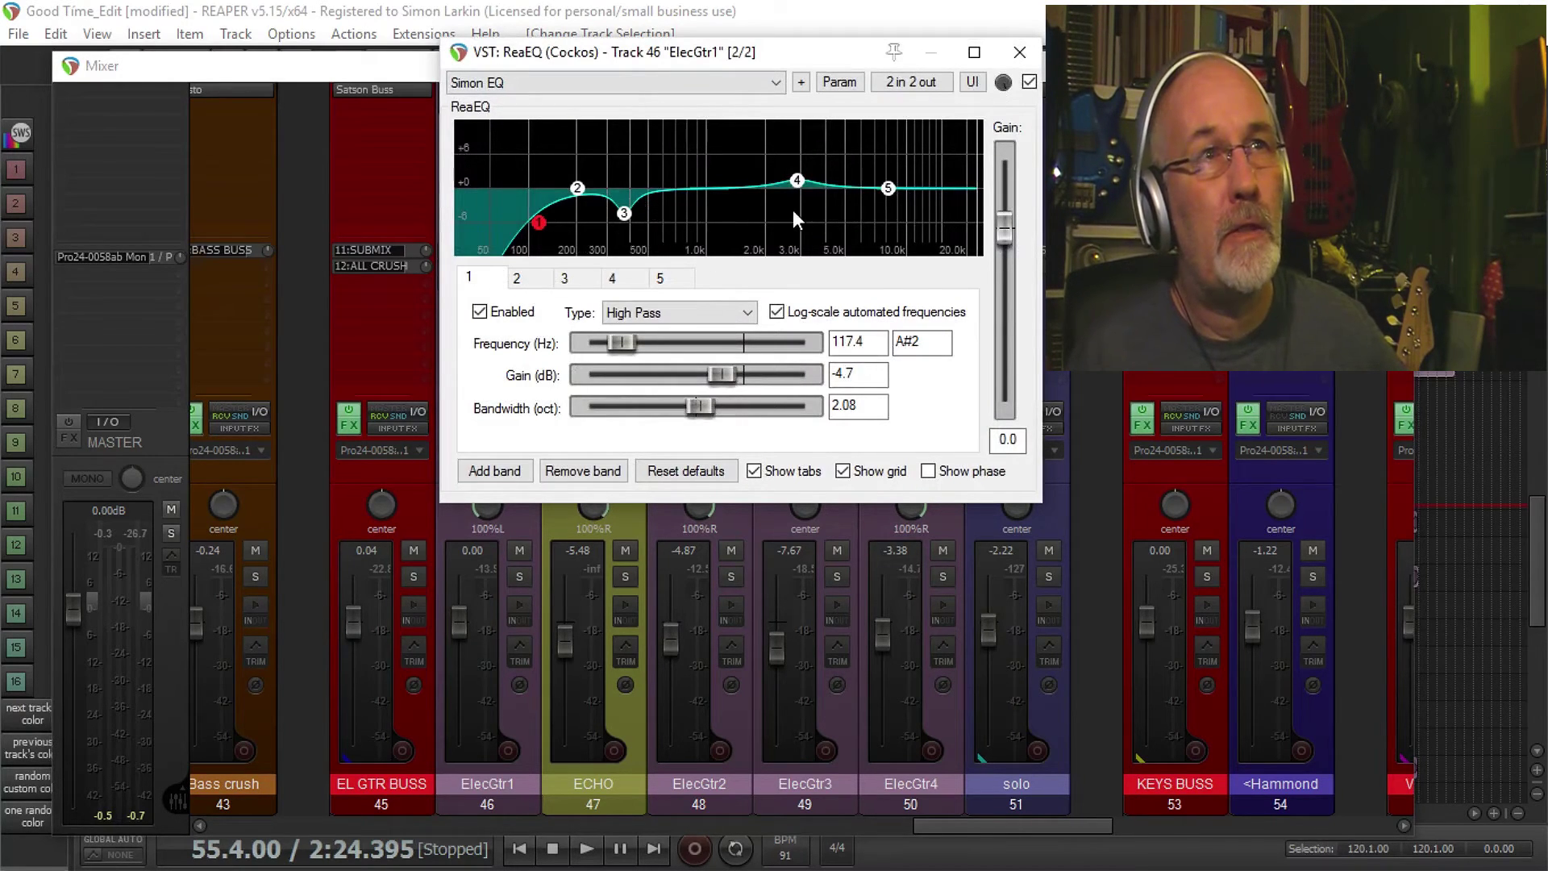
pyautogui.click(517, 280)
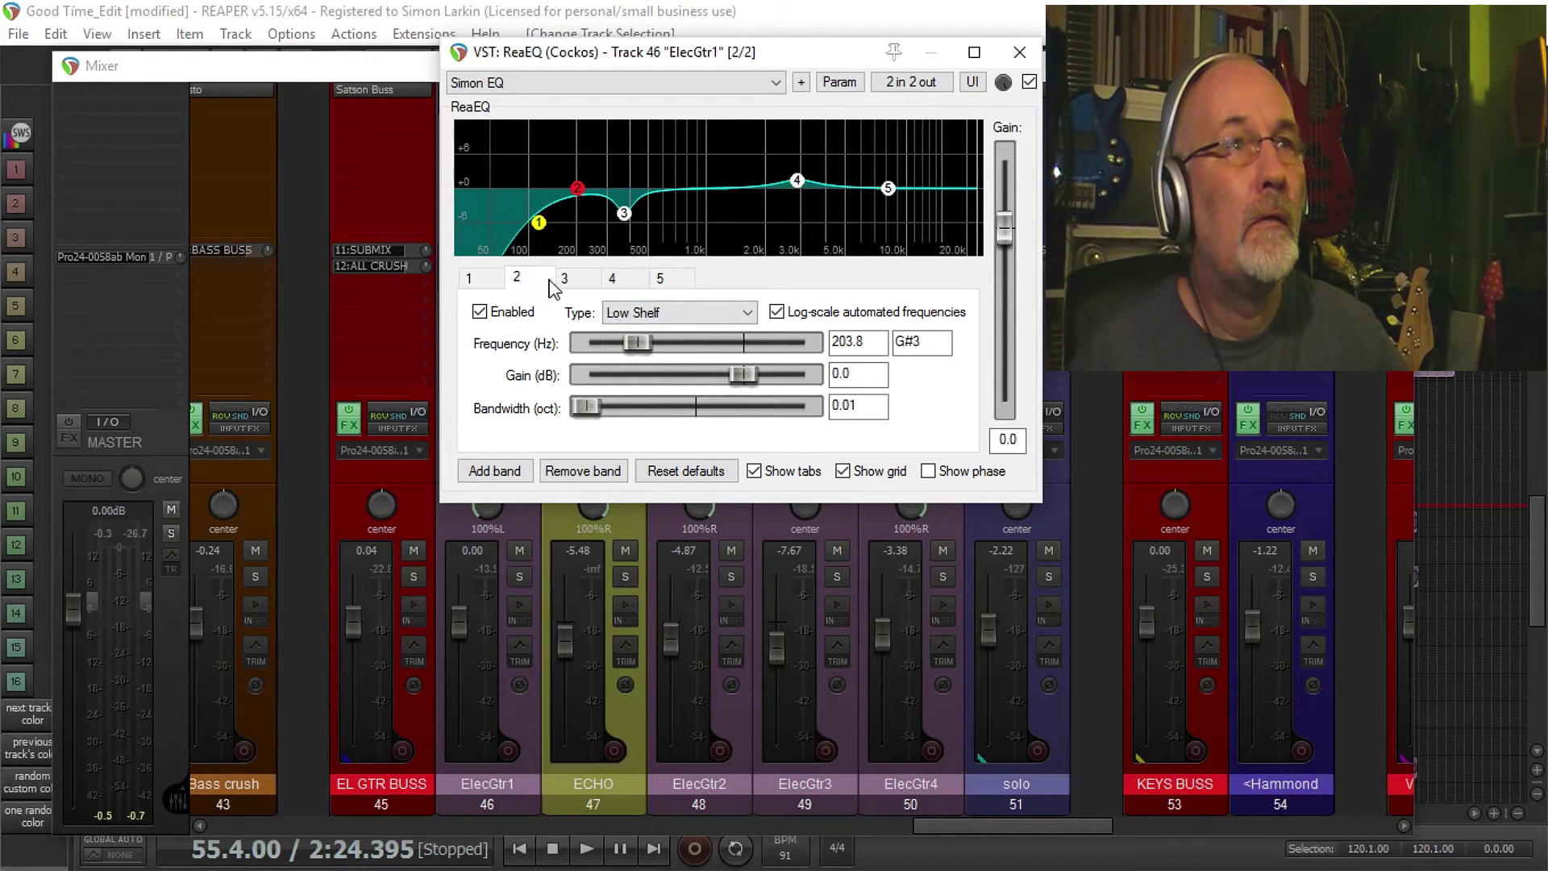
pyautogui.click(576, 281)
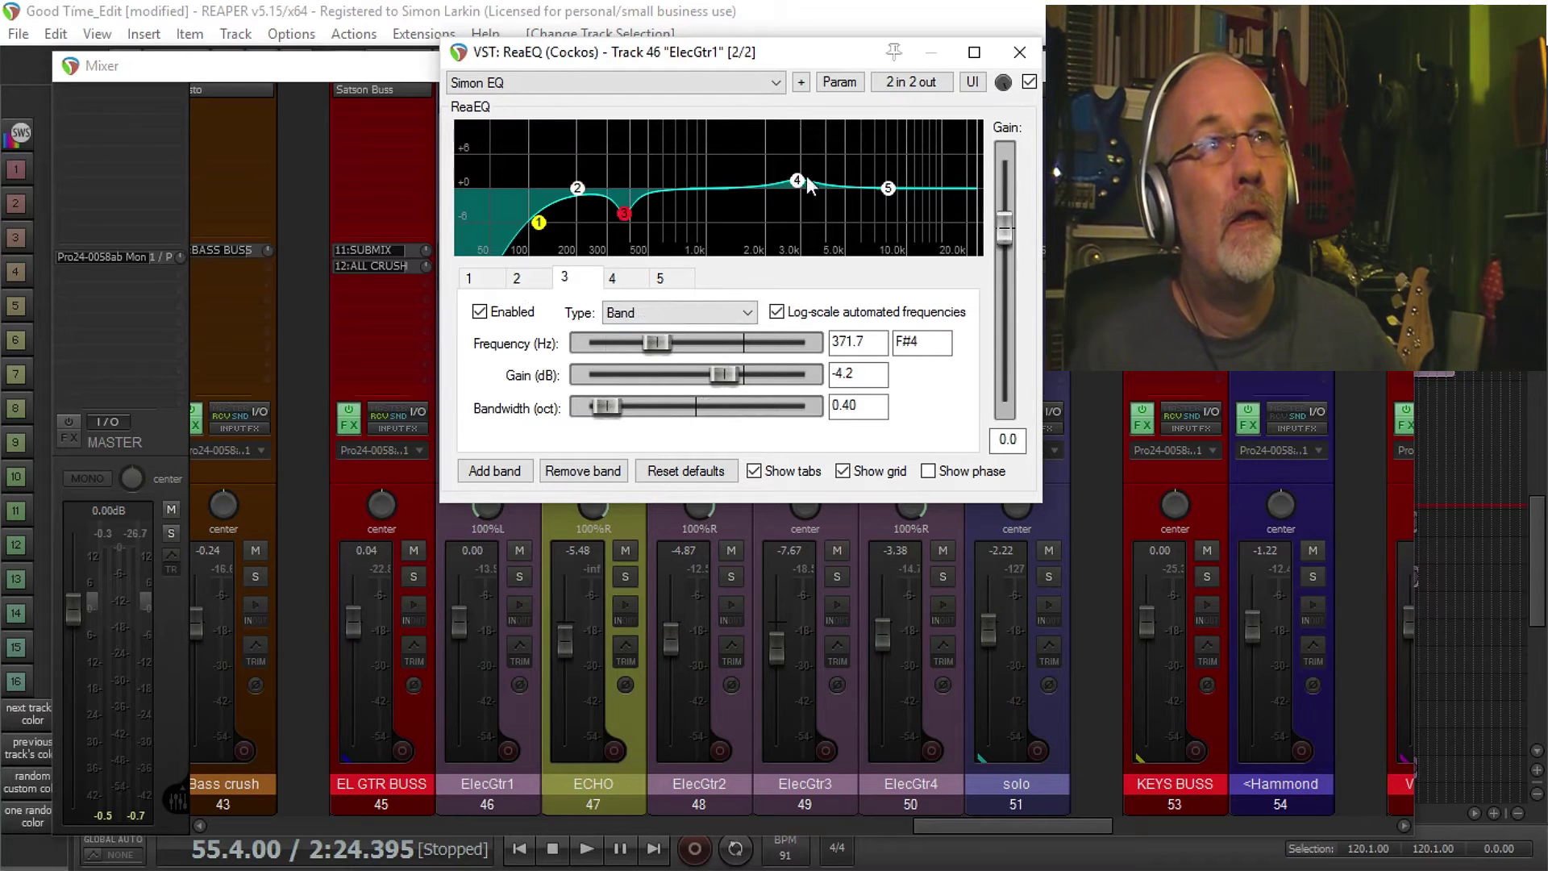
pyautogui.click(1020, 53)
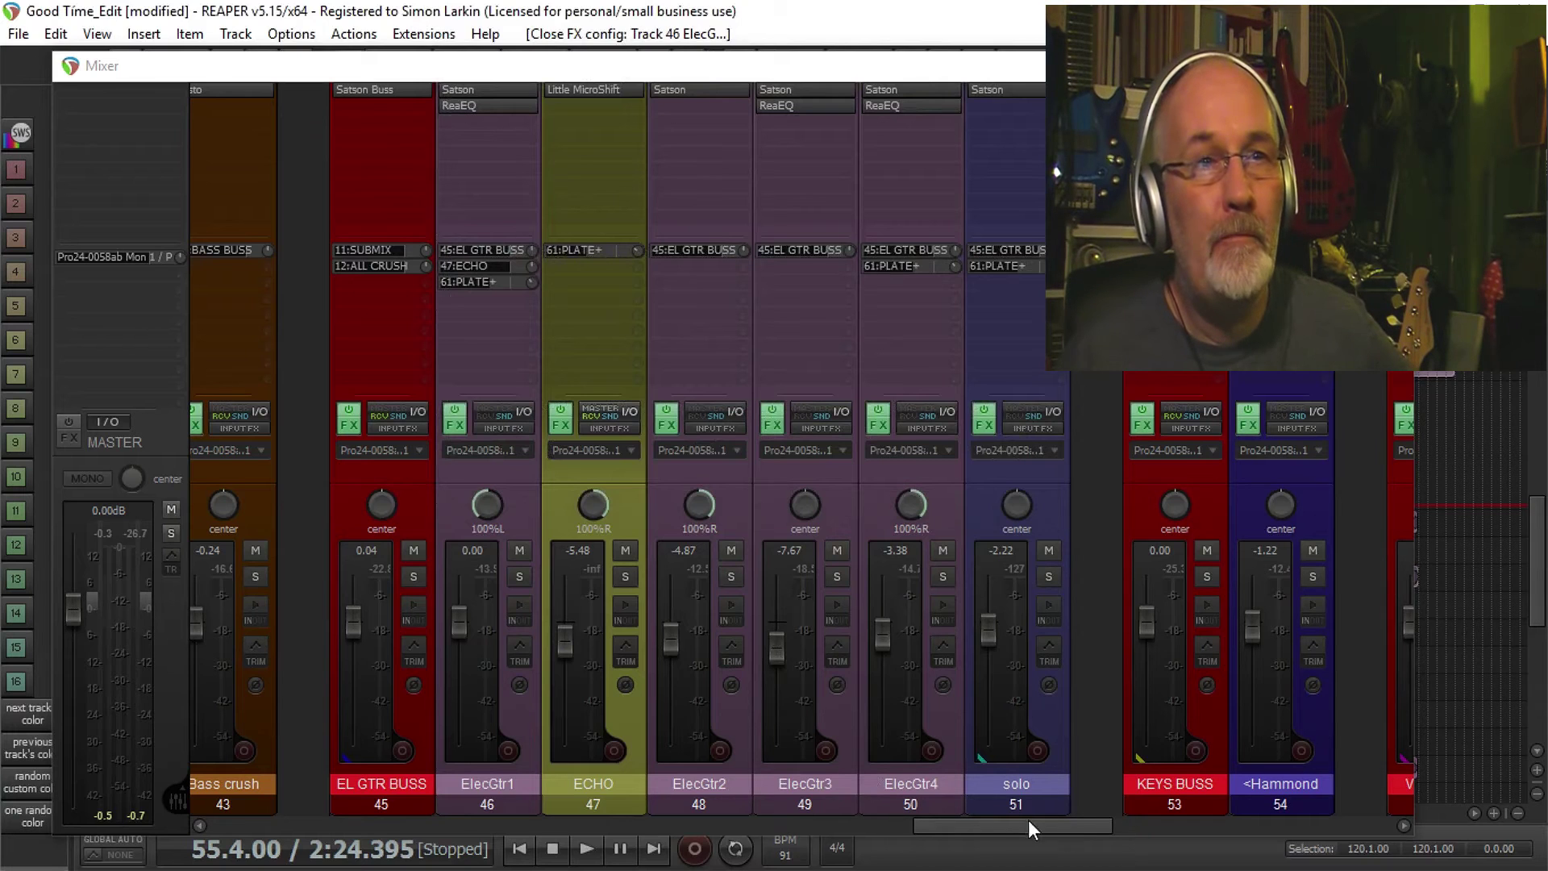
# Step: Select the <Hammond track and view the settings of its A1StereoControl effect
pyautogui.moveTo(1028, 821); pyautogui.dragTo(1129, 860)
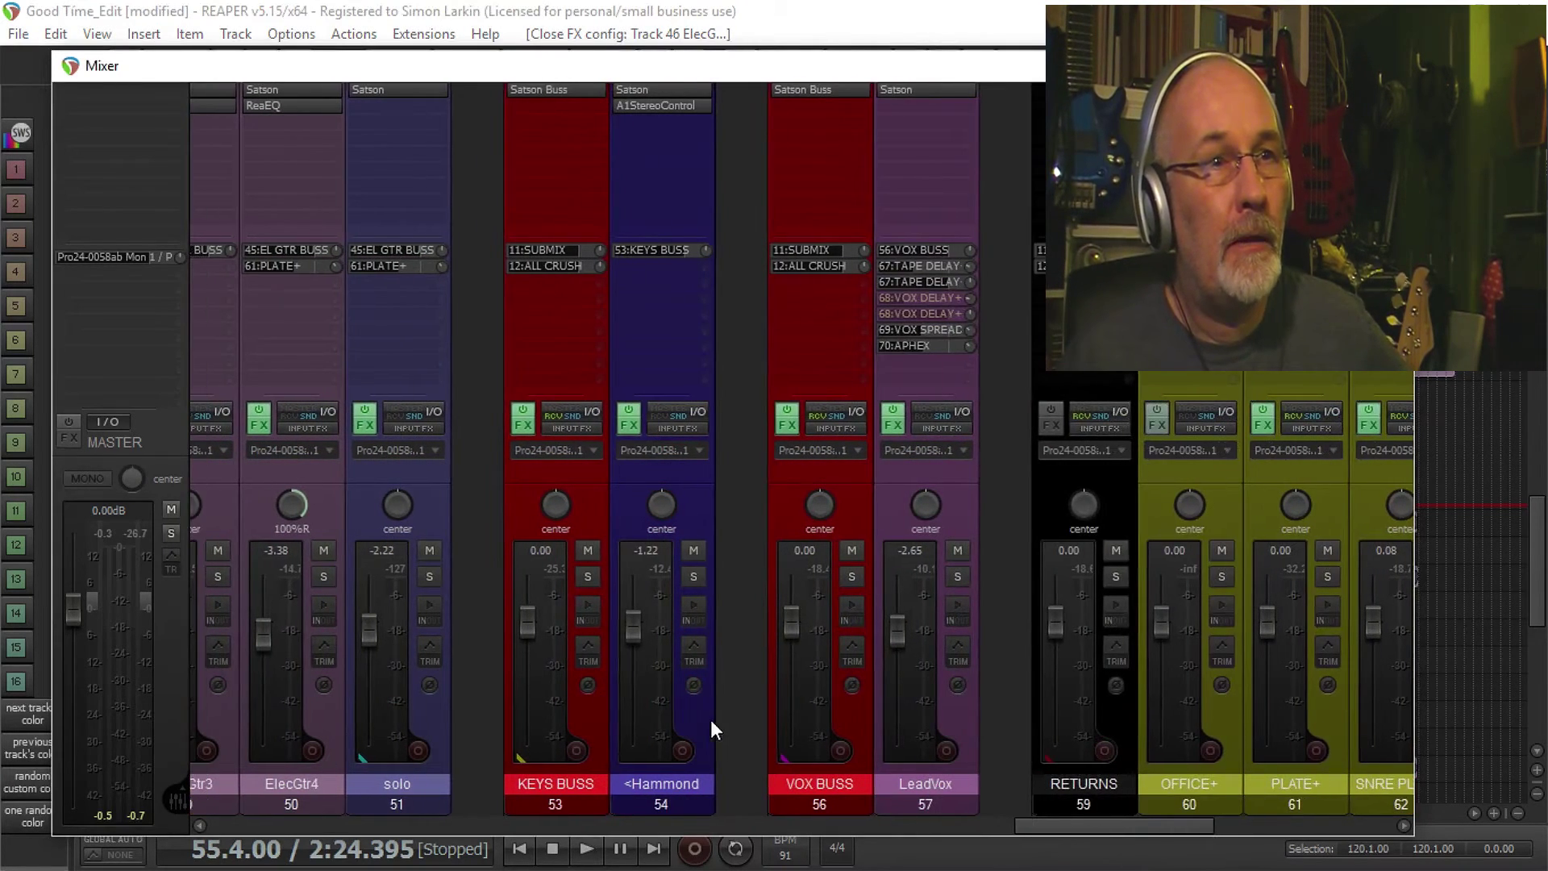
pyautogui.click(711, 722)
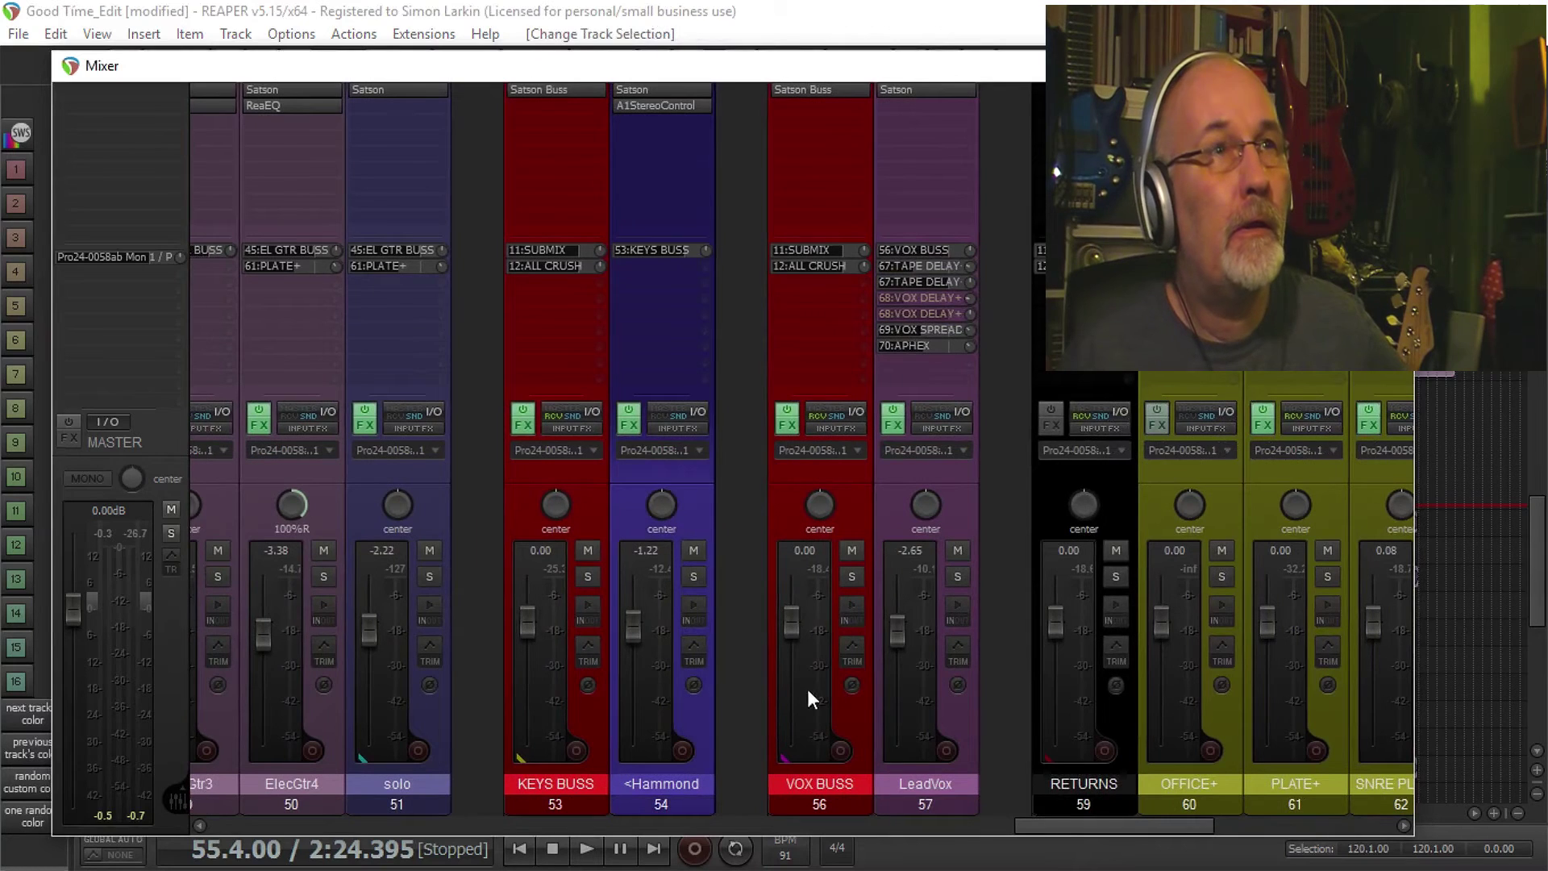
pyautogui.click(676, 103)
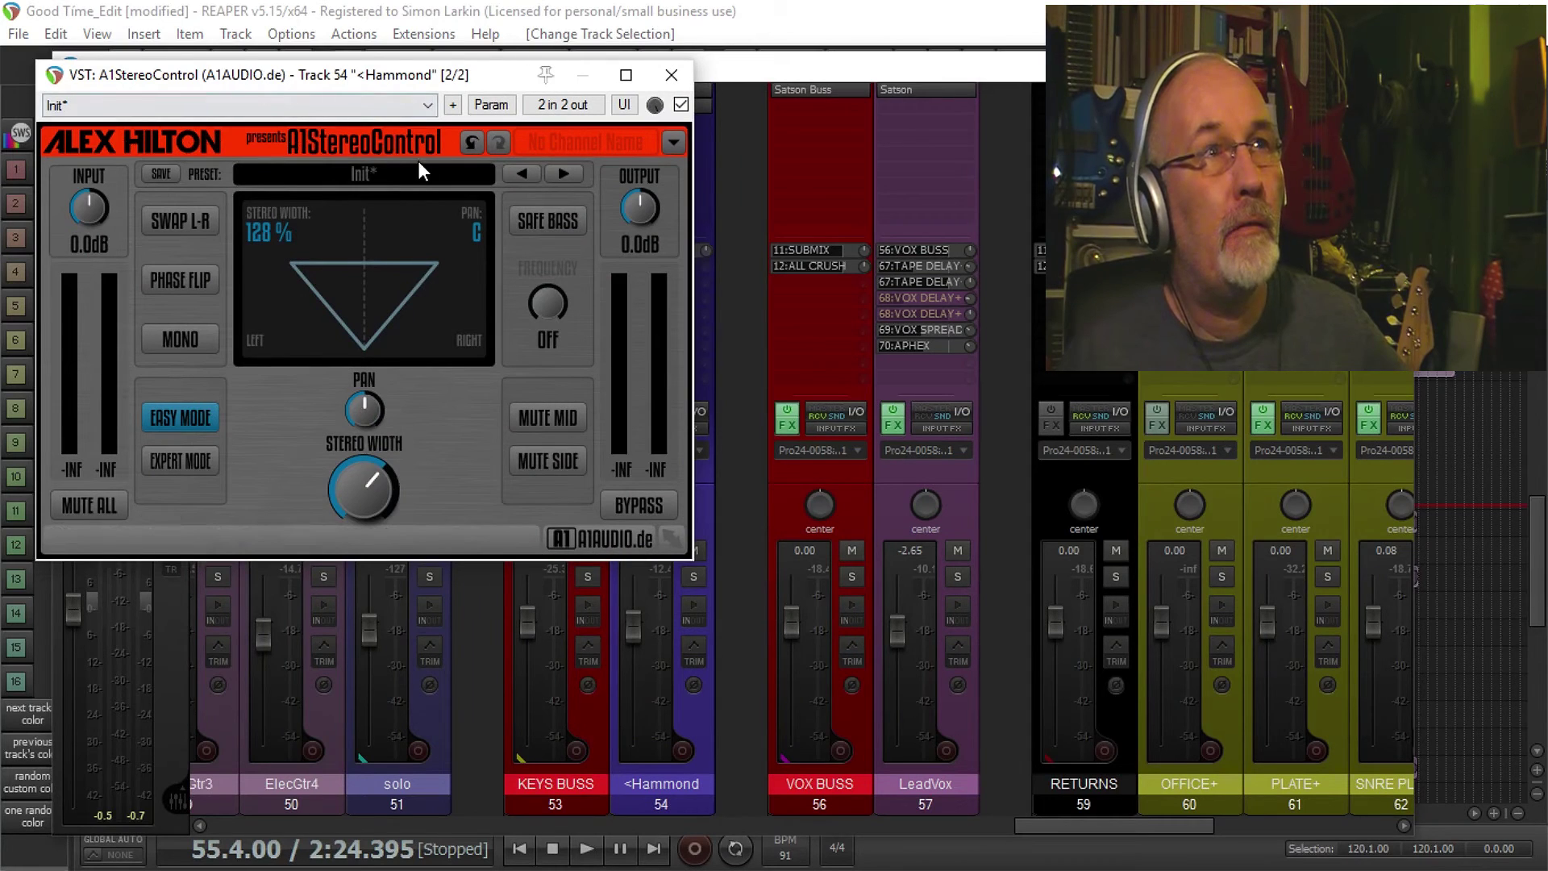
pyautogui.click(671, 74)
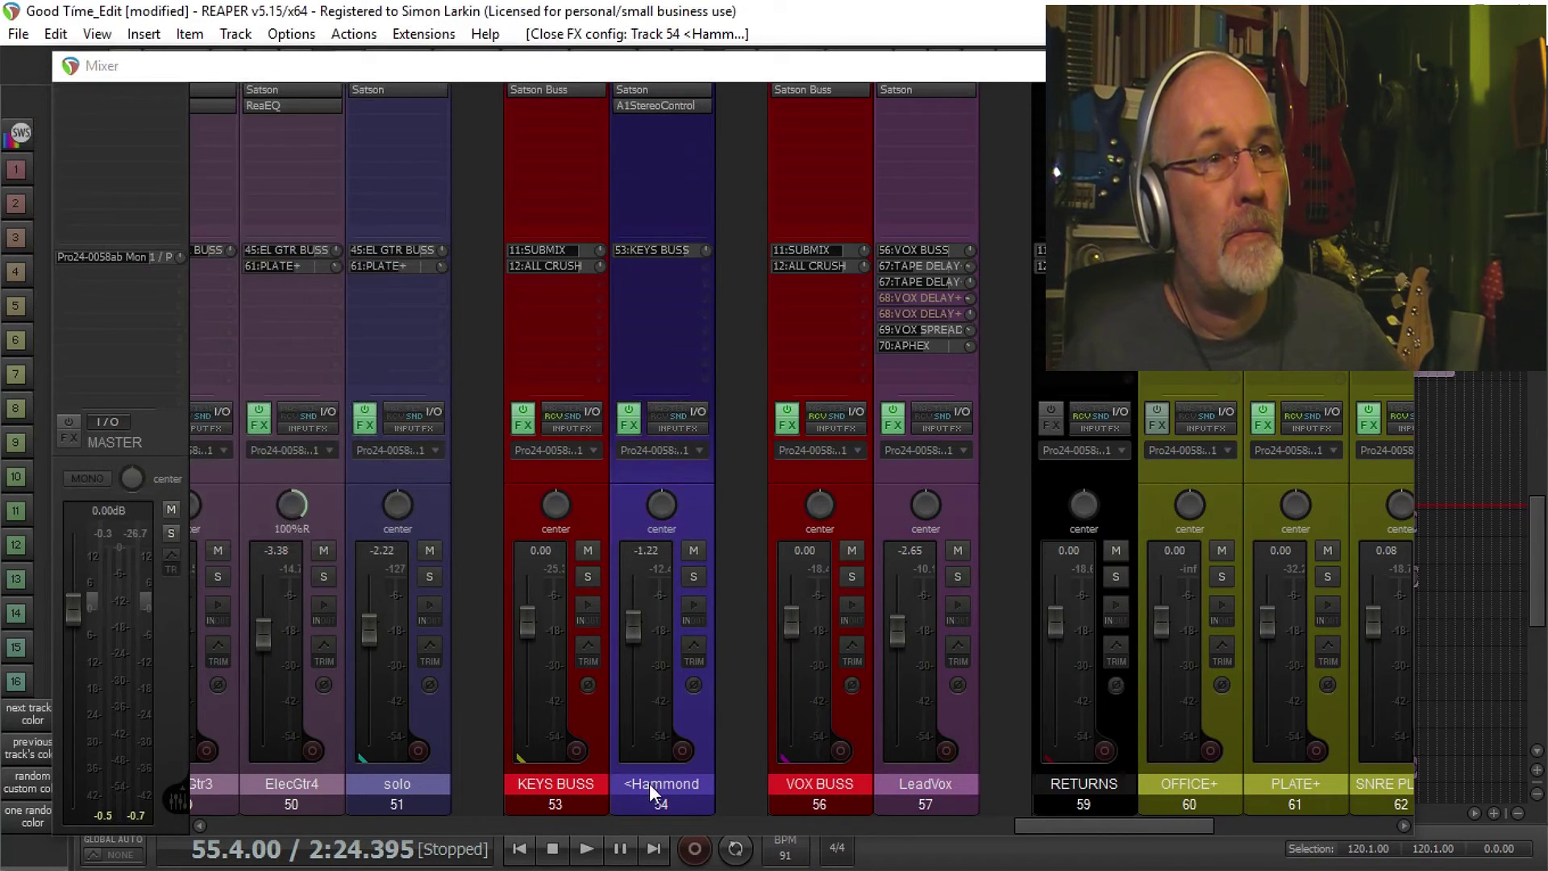
# Step: Select the LeadVox track in the mixer to review its delay, VOX SPREAD and APHEX sends
pyautogui.moveTo(1096, 830); pyautogui.dragTo(1125, 830)
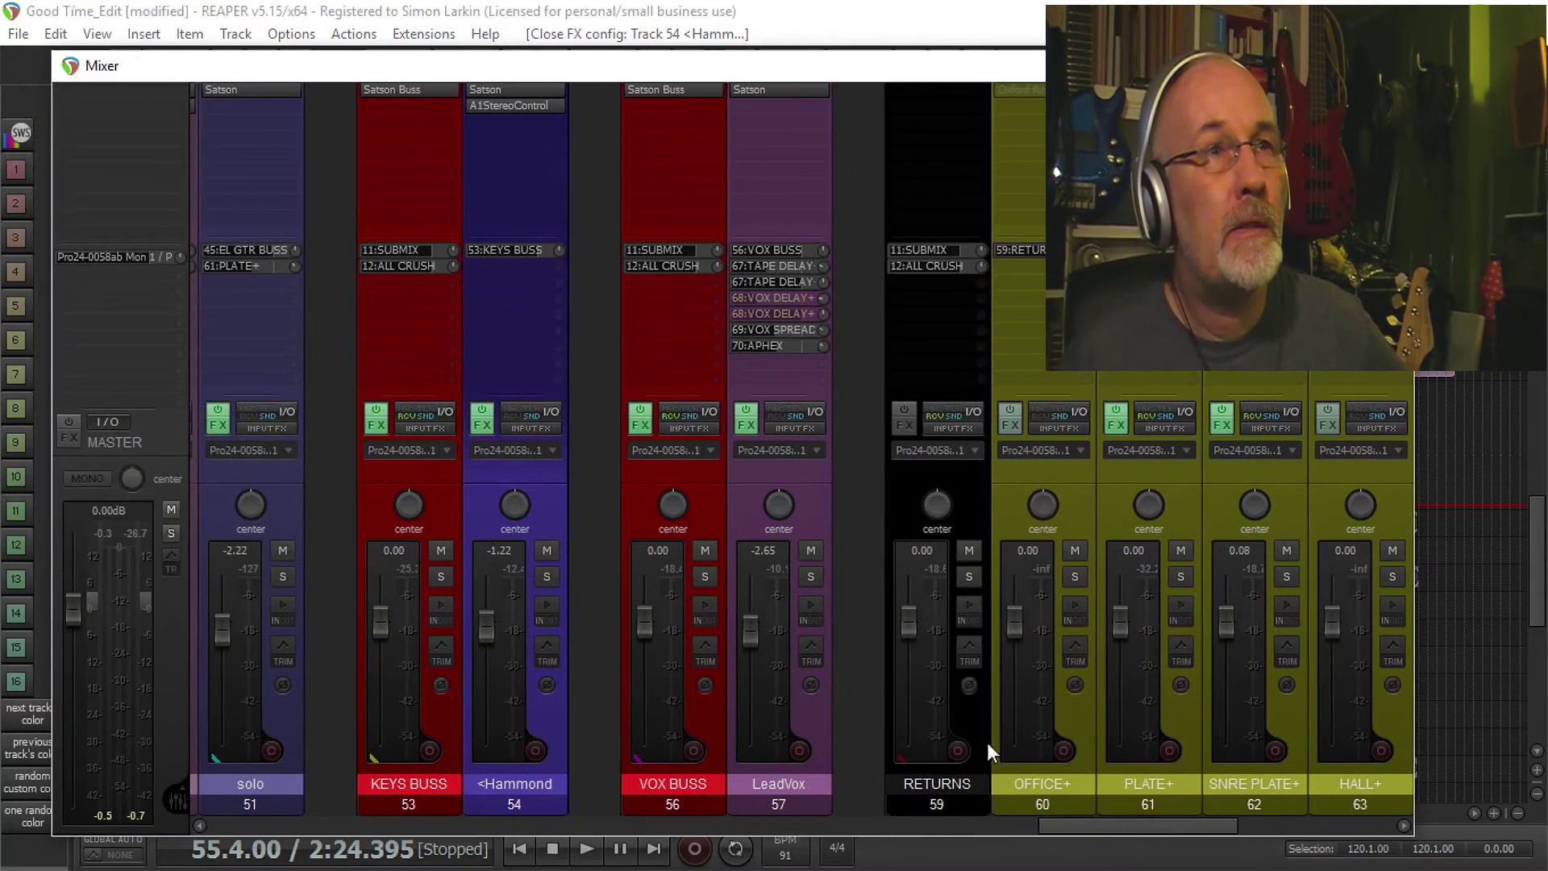
pyautogui.click(820, 512)
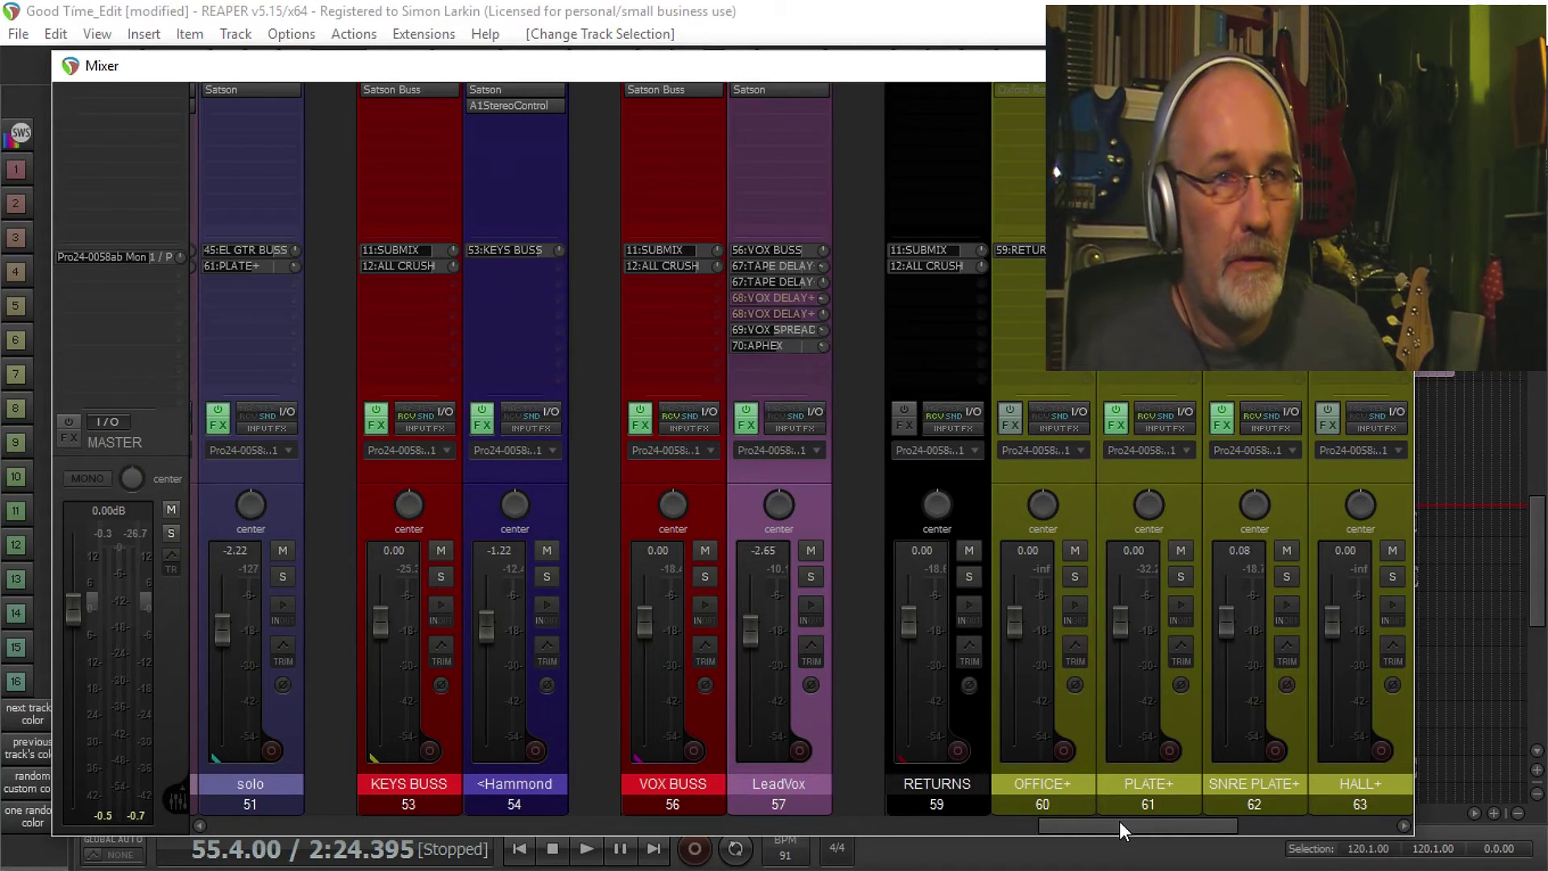
# Step: Select the APHEX return track and inspect its ReaEQ and HeadCrusherFREE effects
pyautogui.moveTo(1116, 829); pyautogui.dragTo(1323, 847)
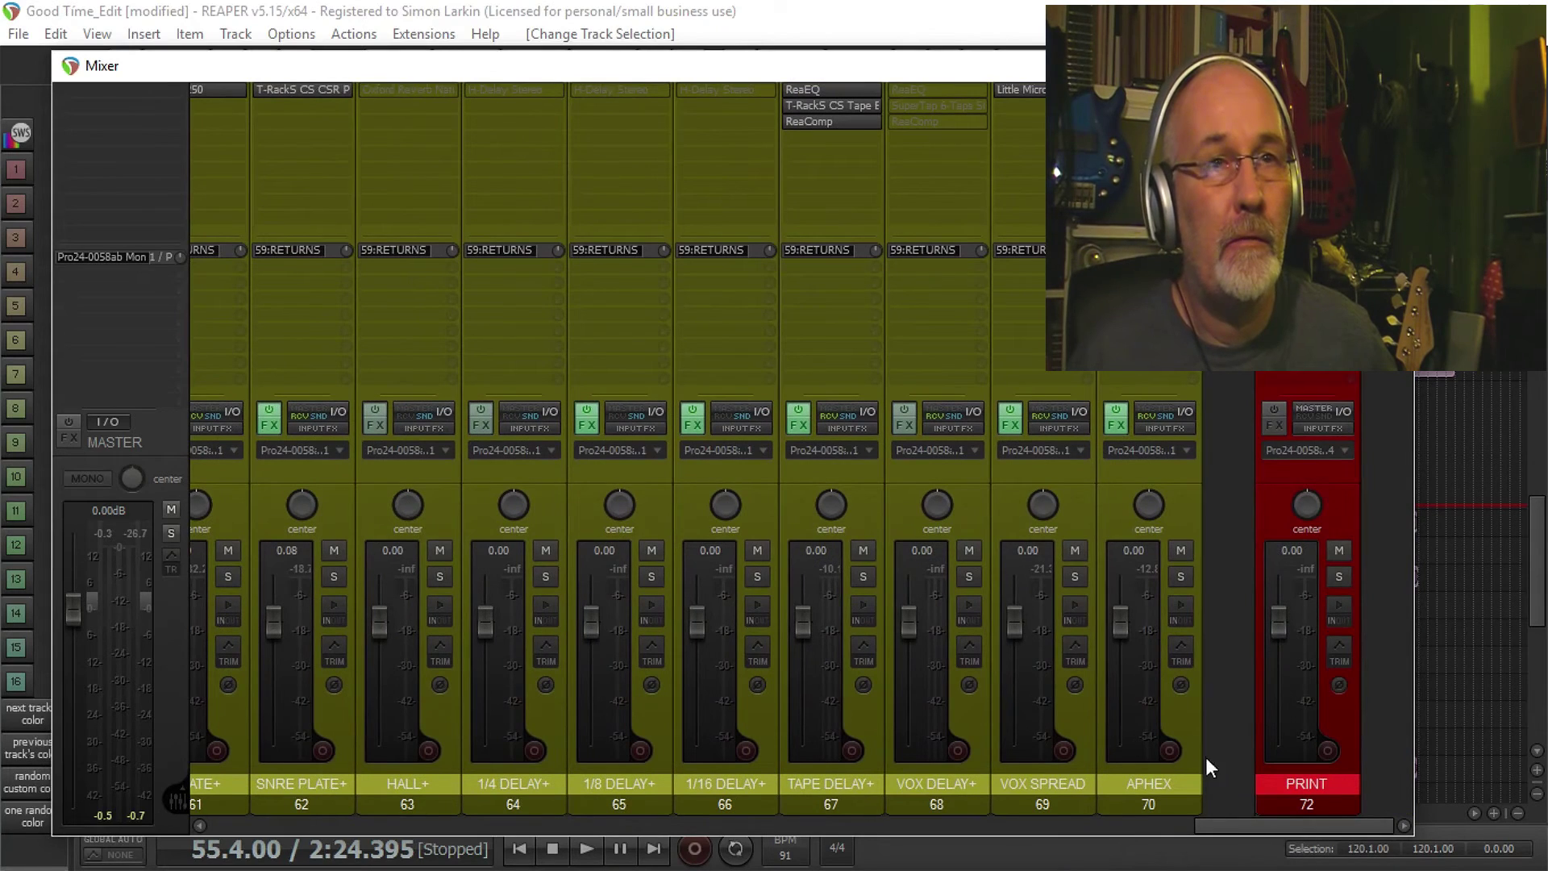
pyautogui.click(1185, 695)
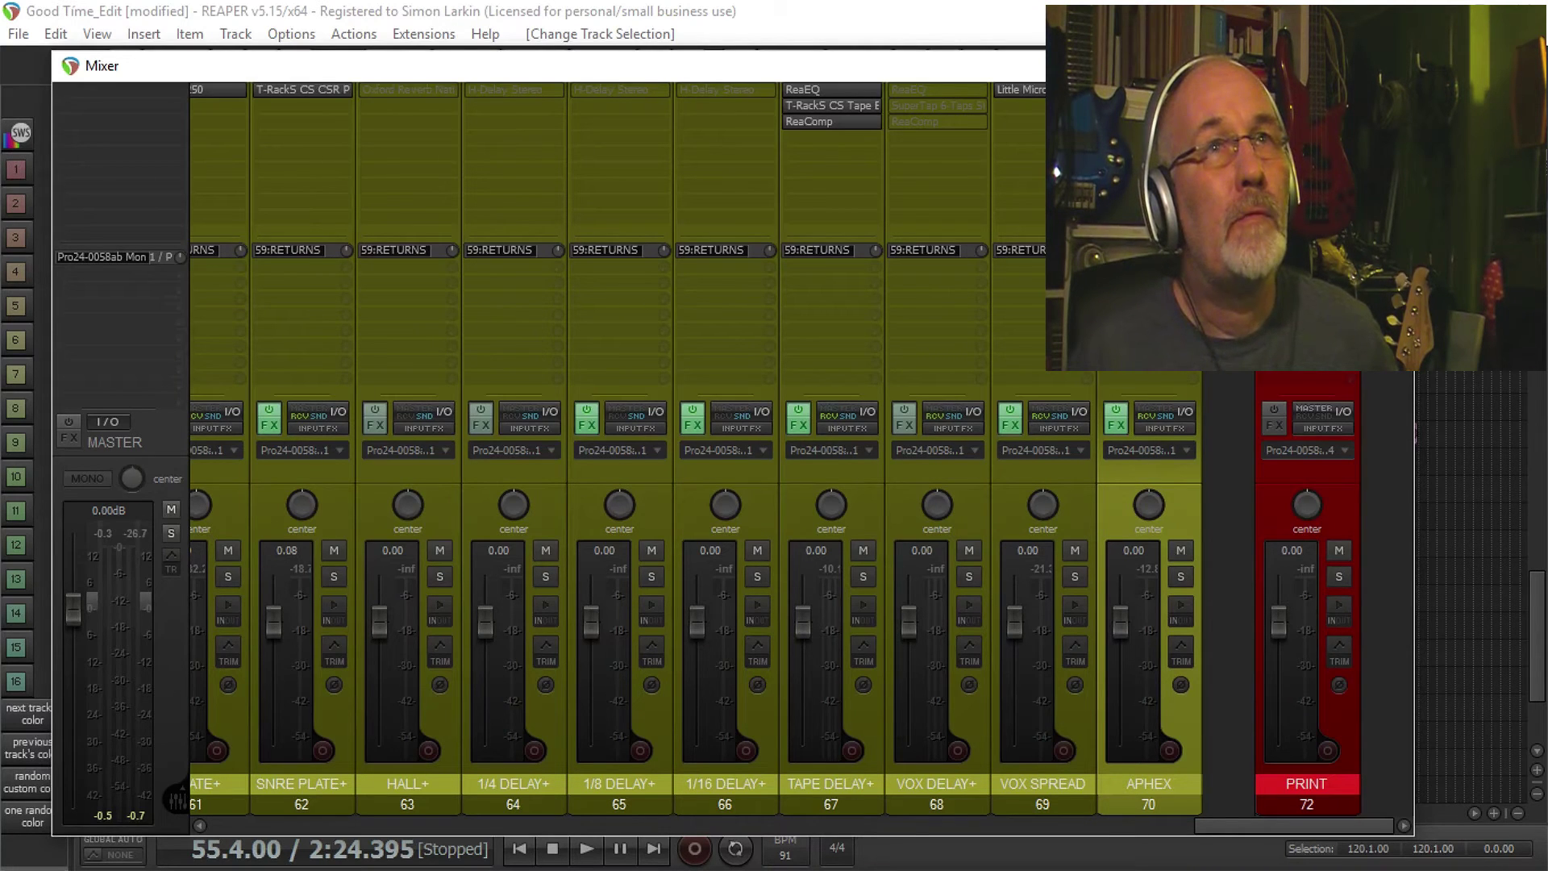
pyautogui.click(1147, 91)
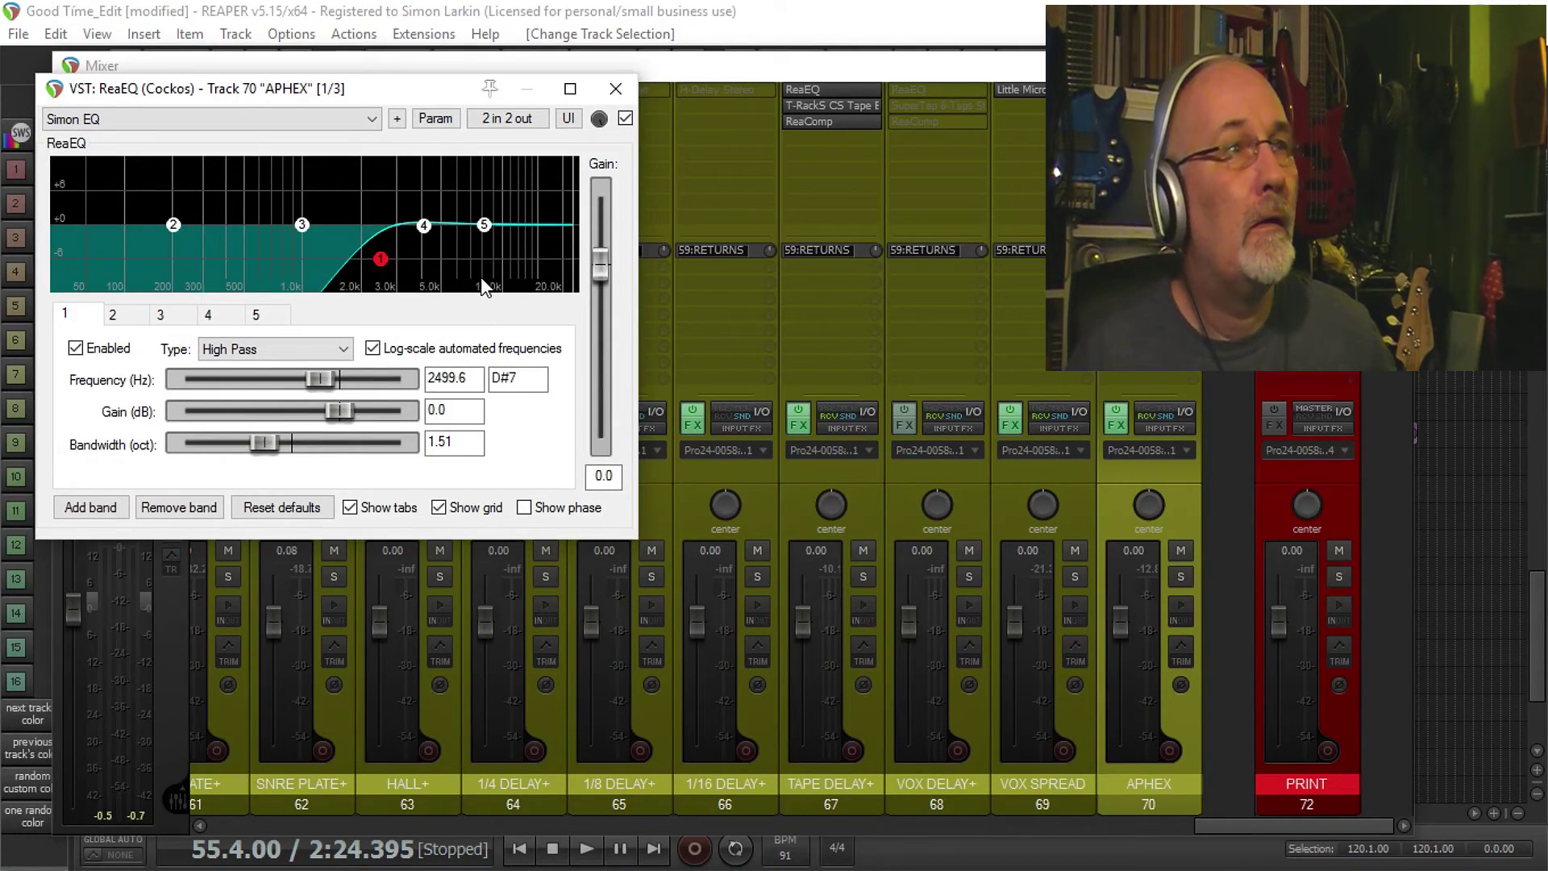
pyautogui.click(1147, 121)
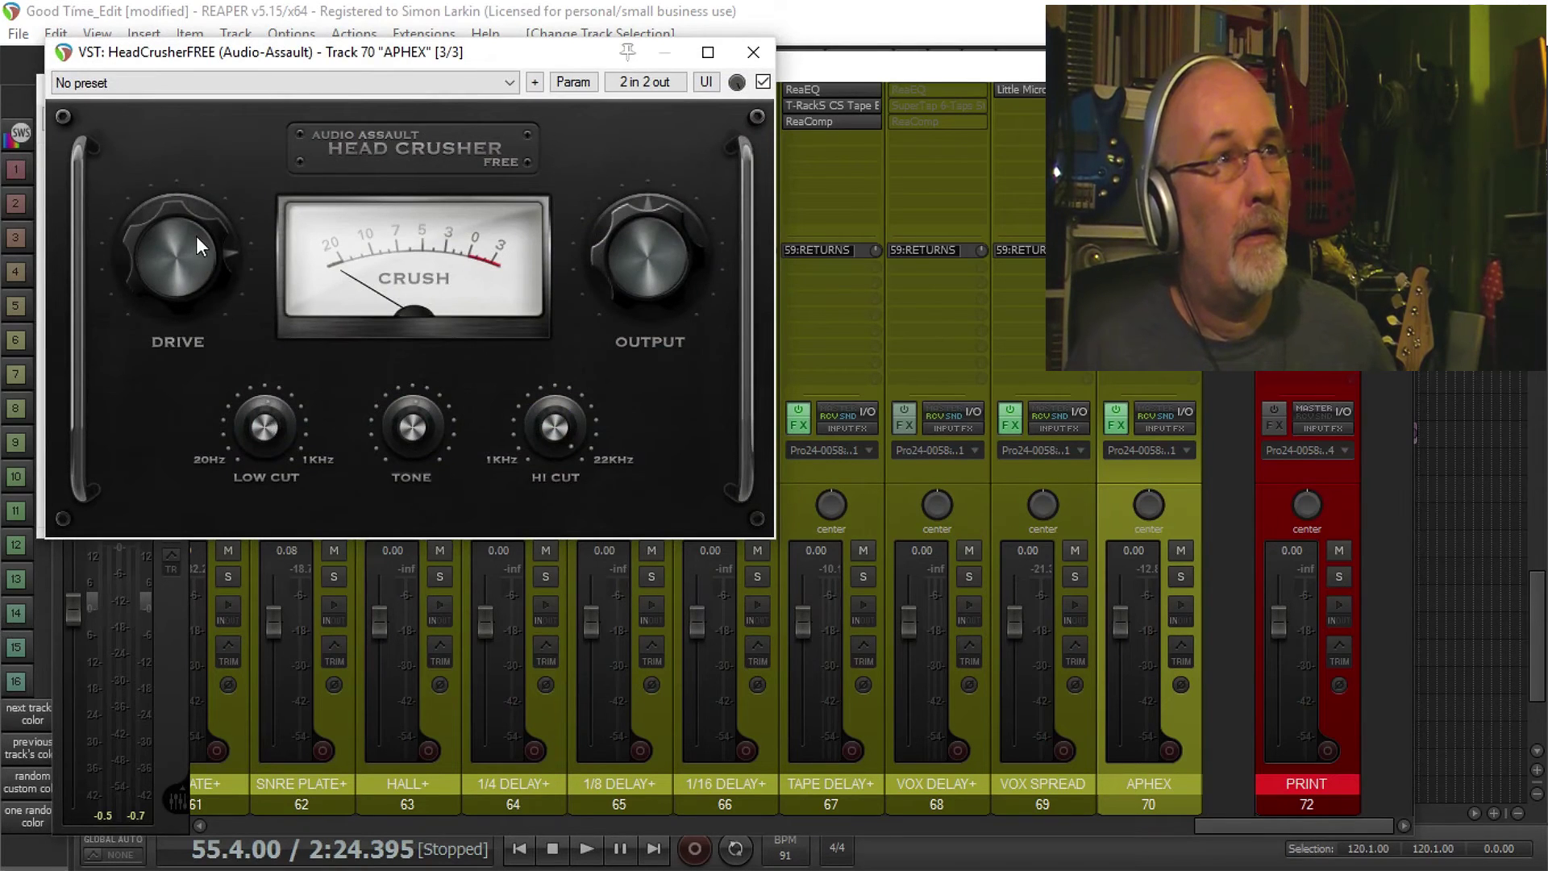
pyautogui.click(753, 53)
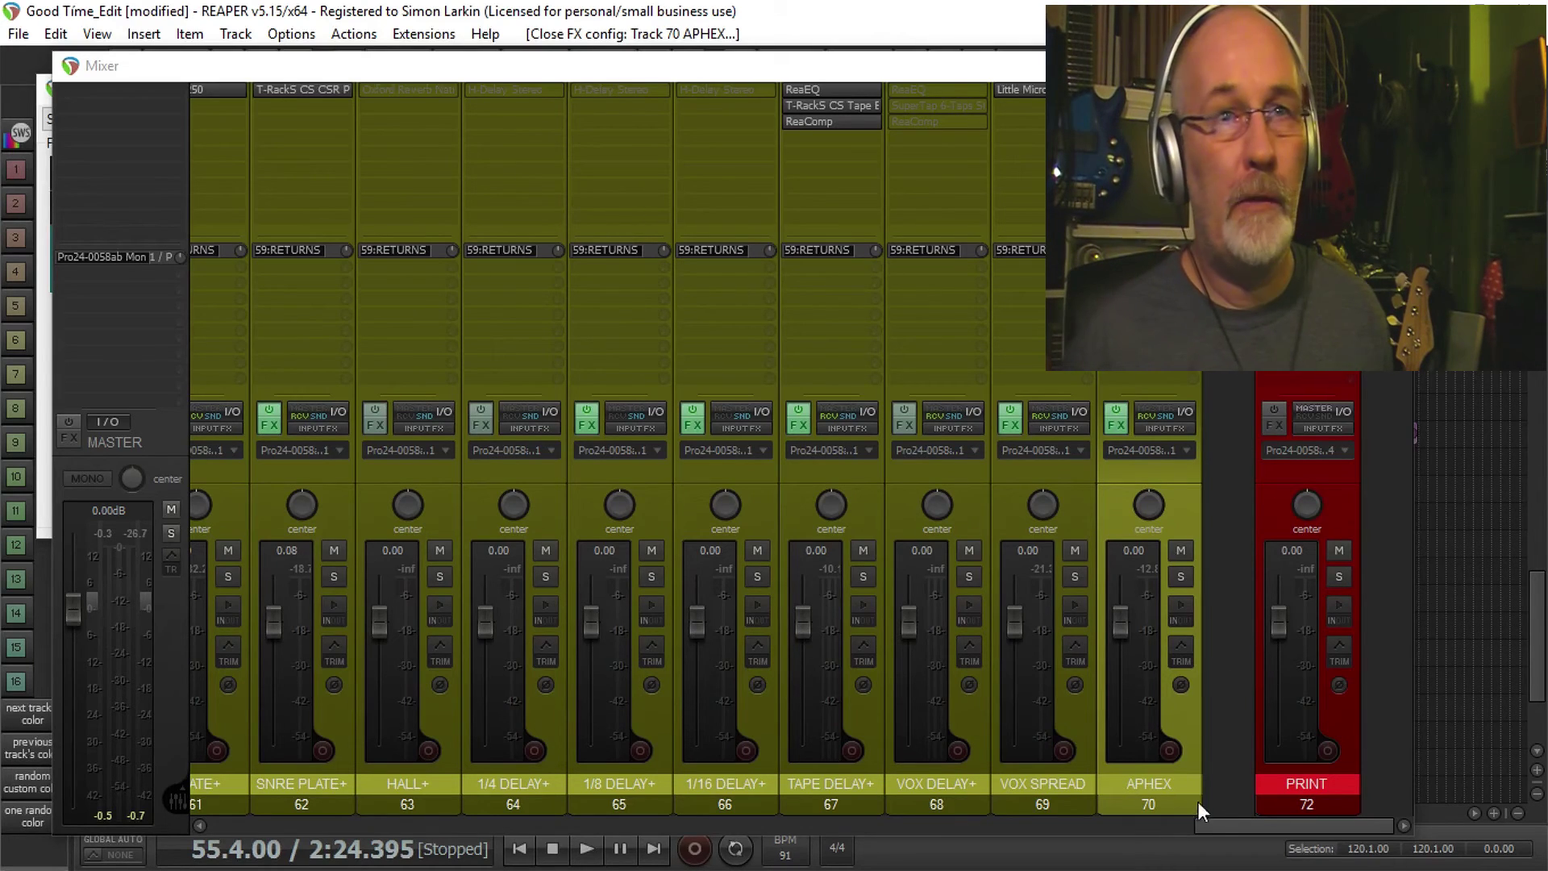
# Step: Play the mix from bar 76 with the mixer moved back over the arrangement, showing the APHEX track
pyautogui.moveTo(1260, 821)
pyautogui.mouseDown()
pyautogui.moveTo(1163, 805)
pyautogui.moveTo(972, 828)
pyautogui.moveTo(1260, 826)
pyautogui.mouseUp()
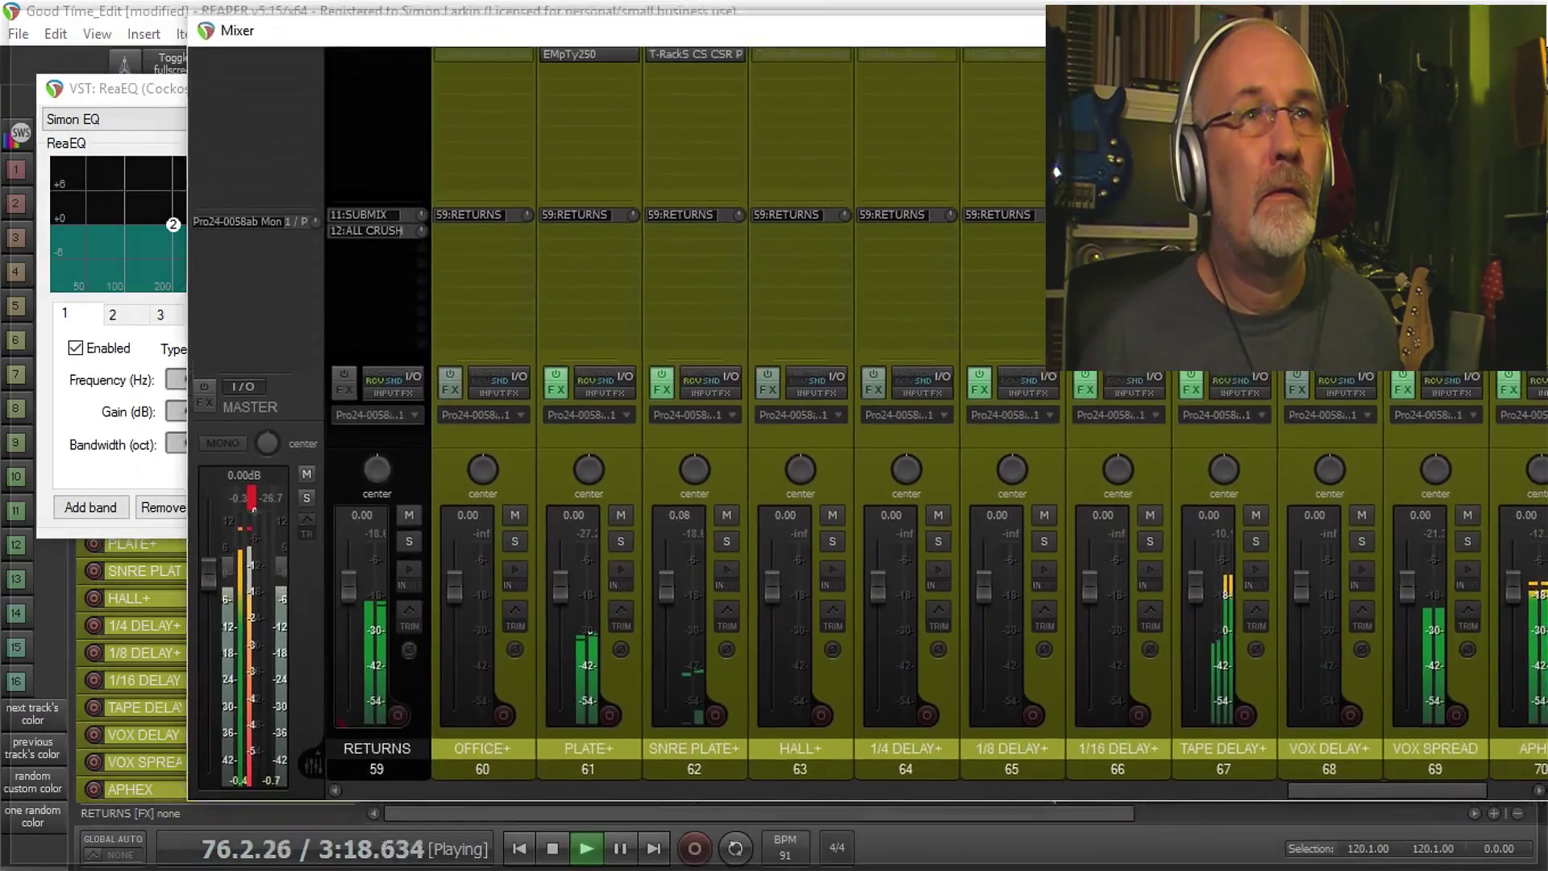
pyautogui.click(916, 45)
pyautogui.moveTo(1278, 802); pyautogui.dragTo(1380, 775)
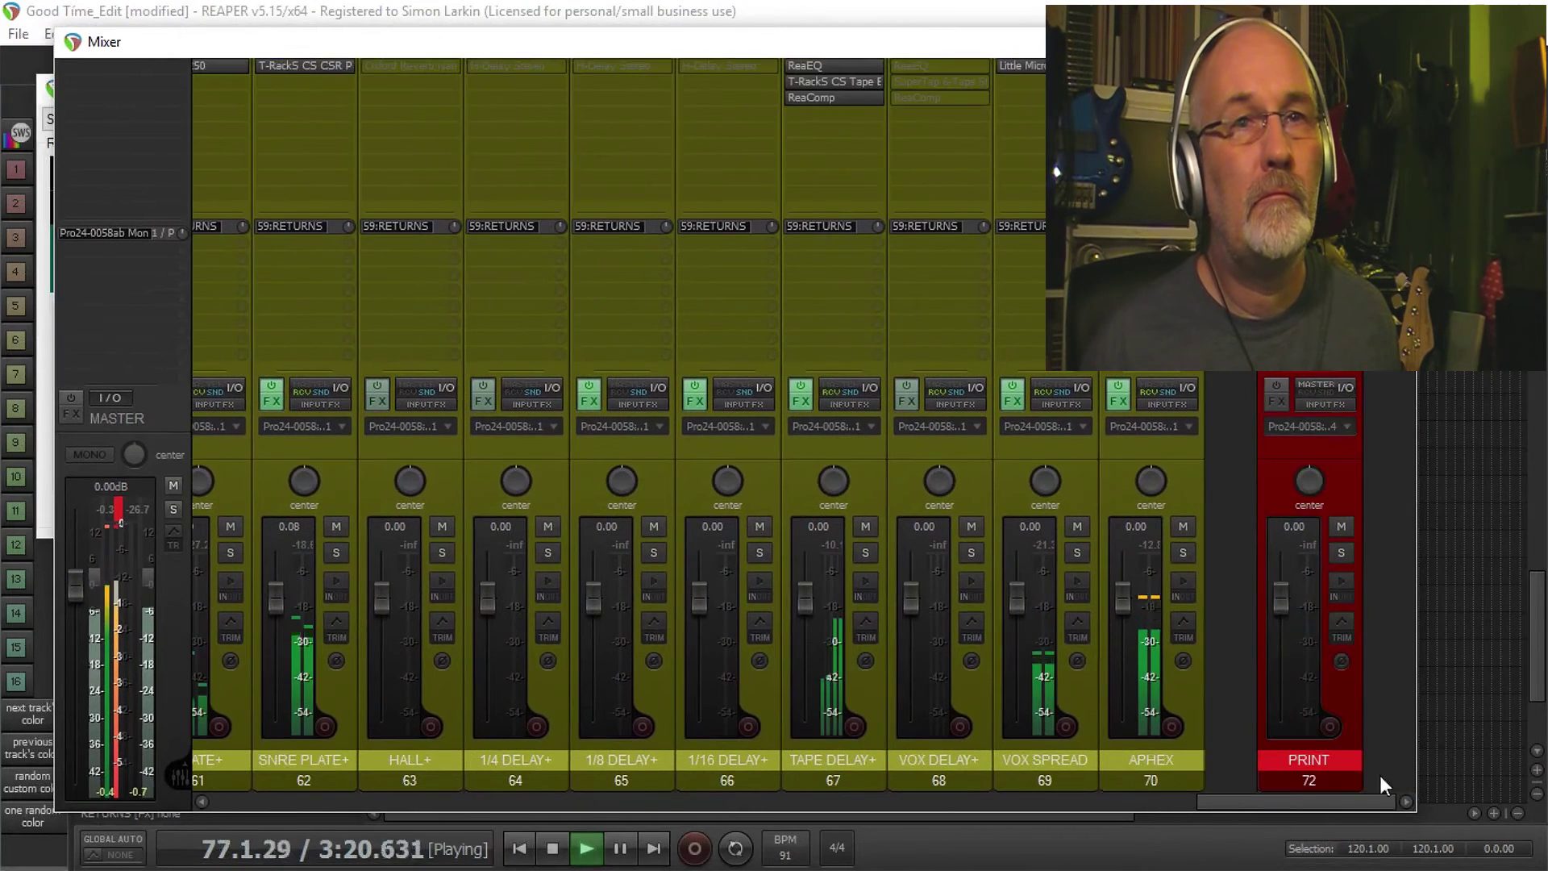
# Step: Audition the APHEX return by muting and unmuting it, and by soloing it in place and clearing the solo
pyautogui.click(1183, 528)
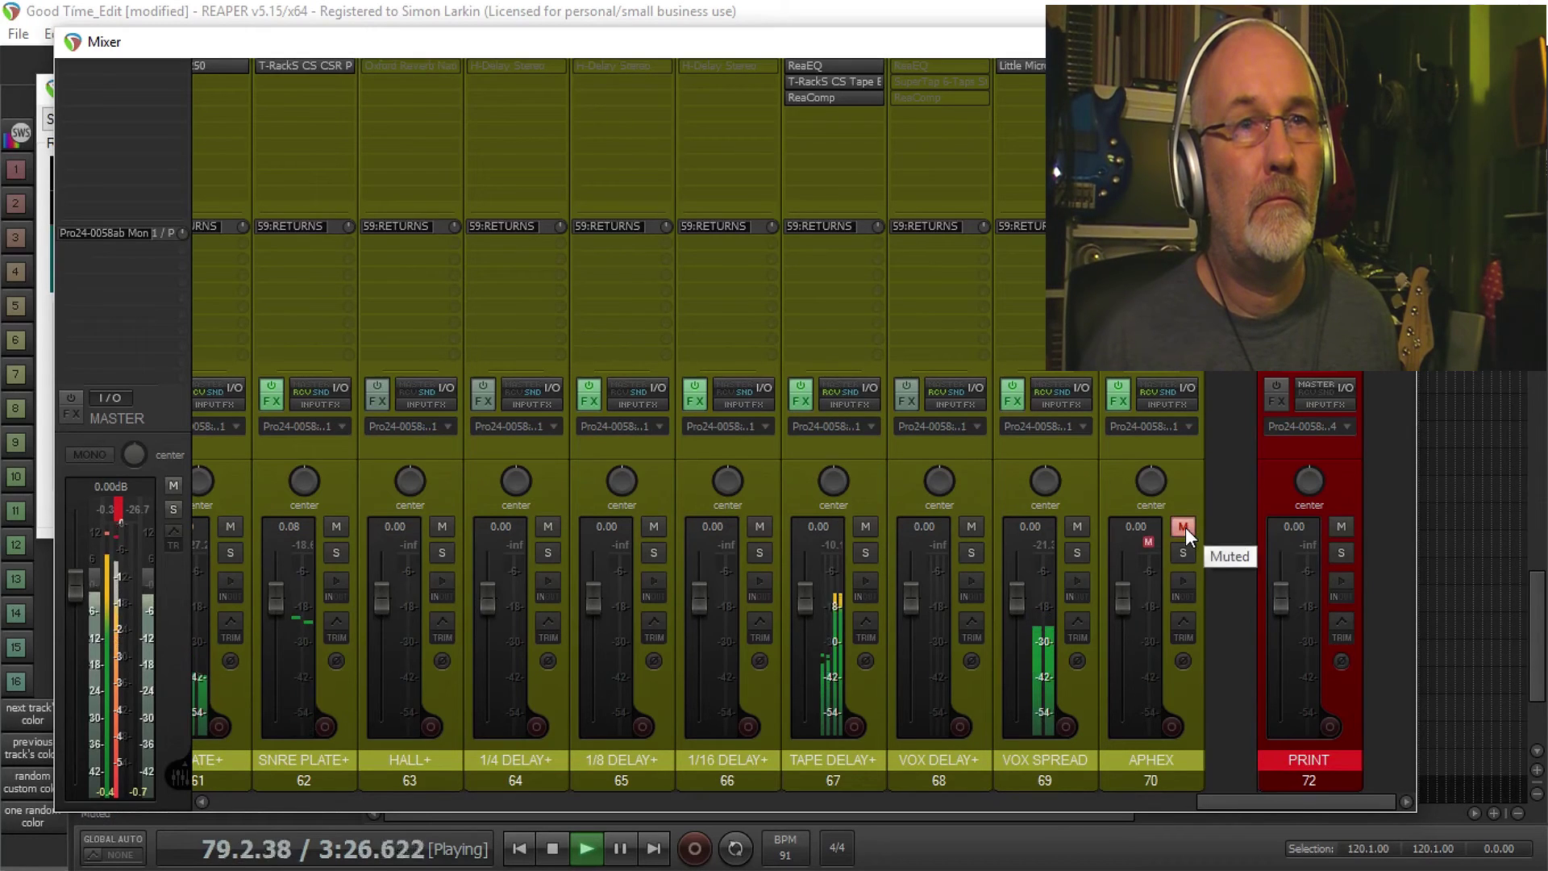
pyautogui.click(1185, 527)
pyautogui.click(1182, 553)
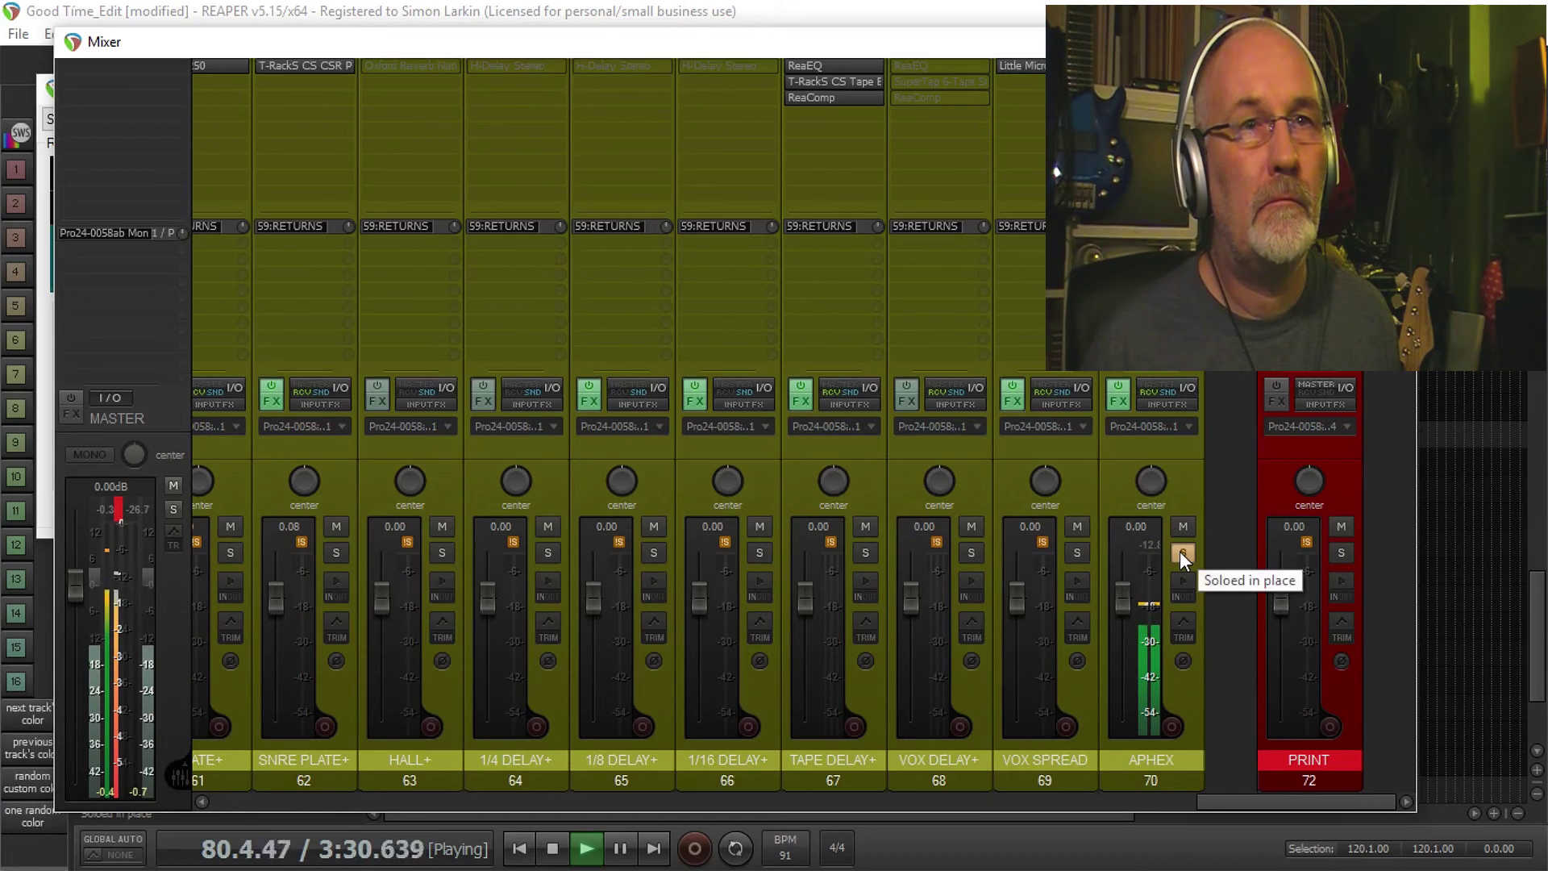
pyautogui.click(1181, 553)
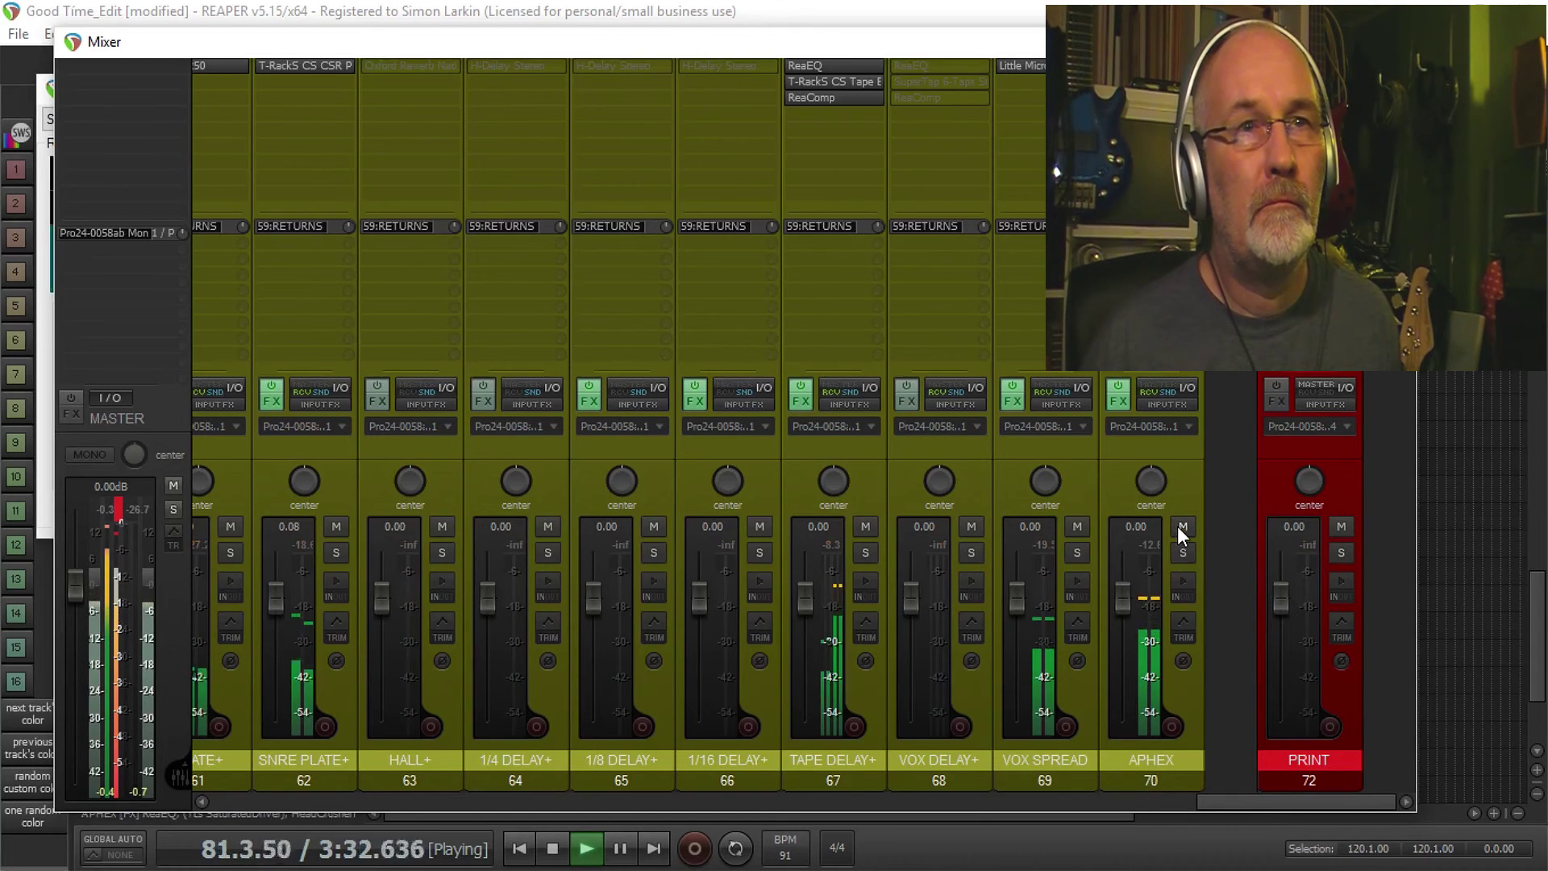
# Step: Compare the playing mix with APHEX muted and unmuted once more, and stop playback
pyautogui.click(1178, 526)
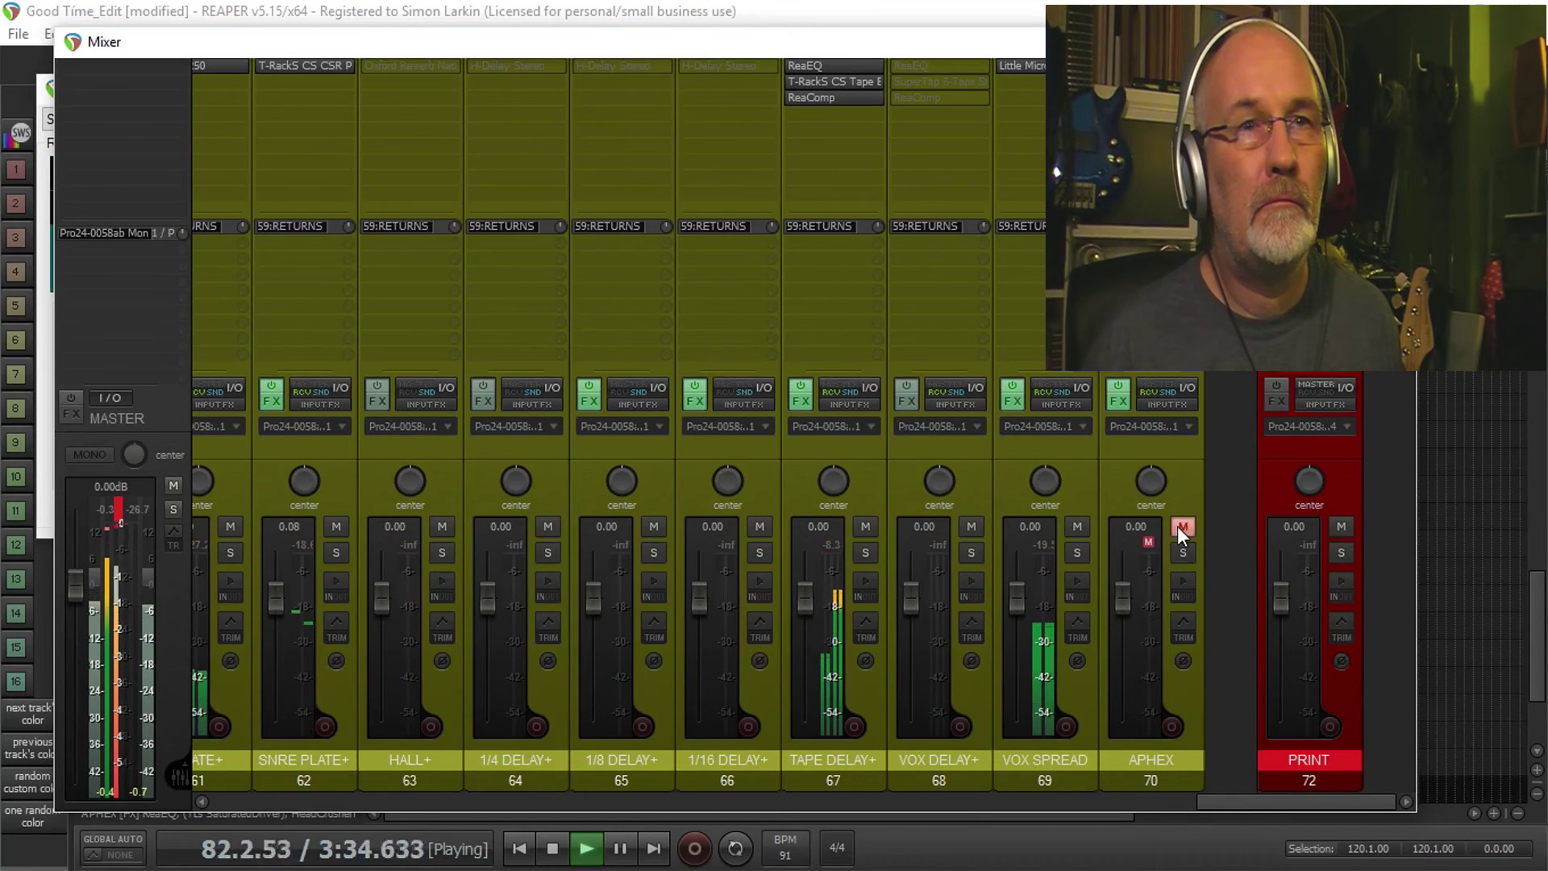
pyautogui.click(1177, 527)
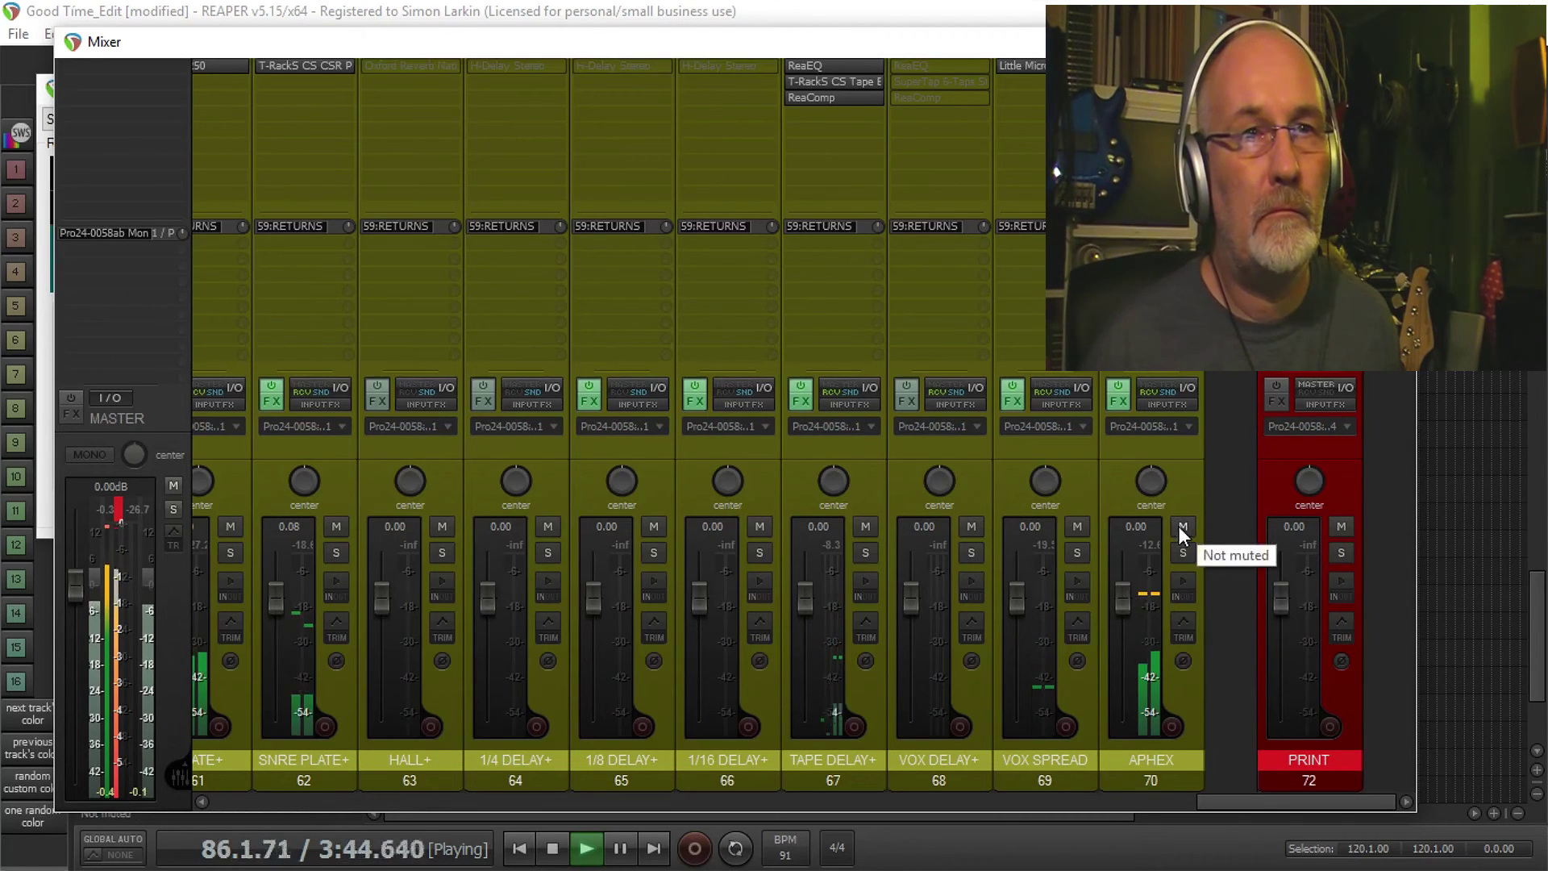
pyautogui.press('space')
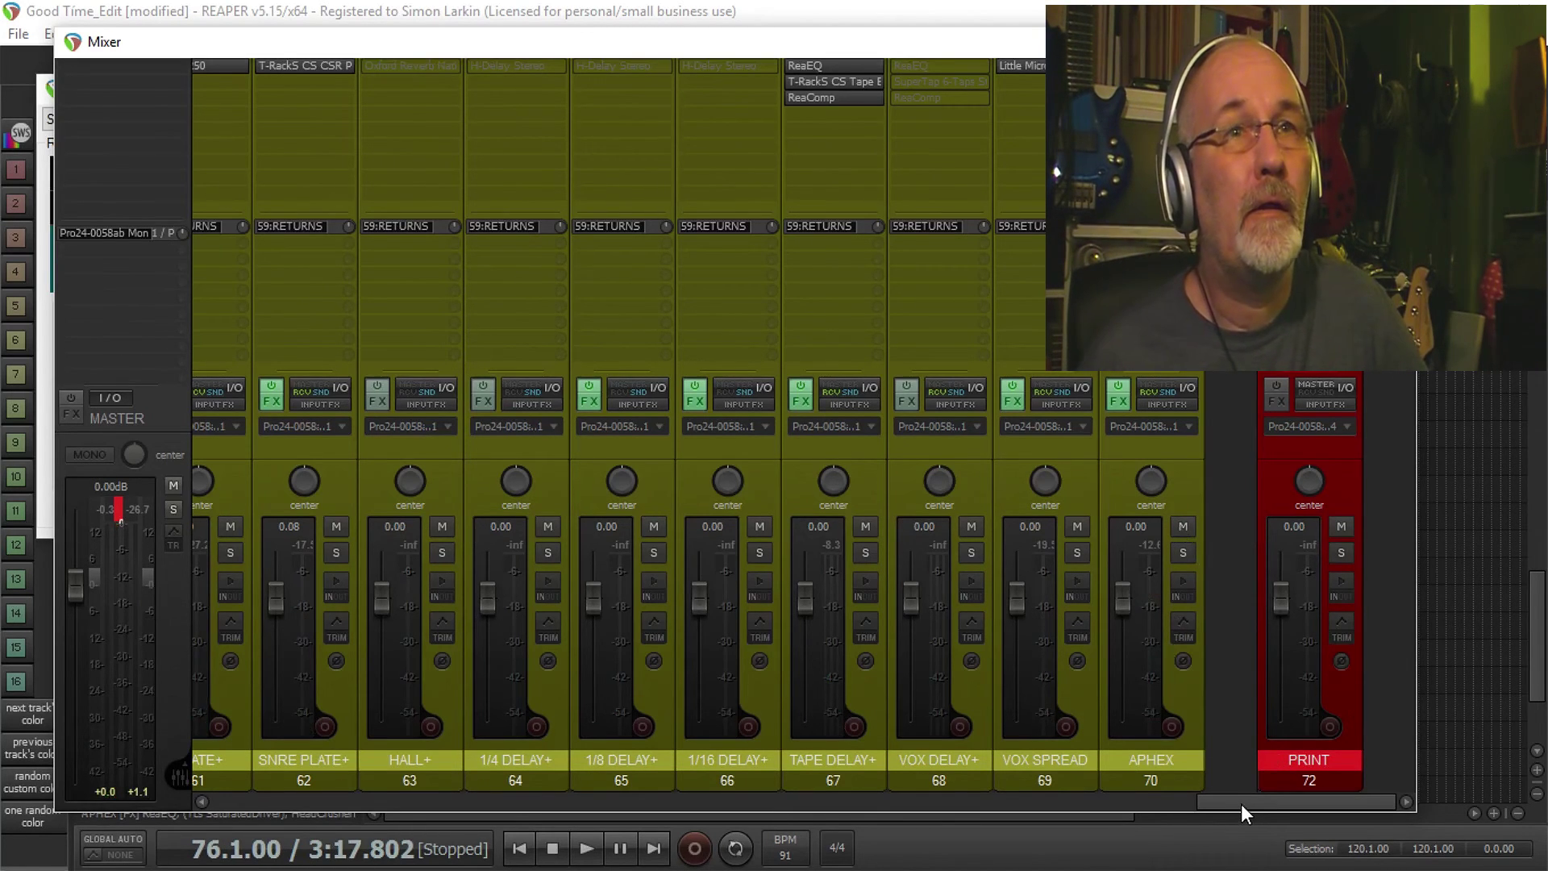
# Step: Review the mixer channels from the effect returns back through the guitar, bass and drum tracks, ending at the RETURNS buss and its return tracks
pyautogui.moveTo(1241, 805); pyautogui.dragTo(959, 804)
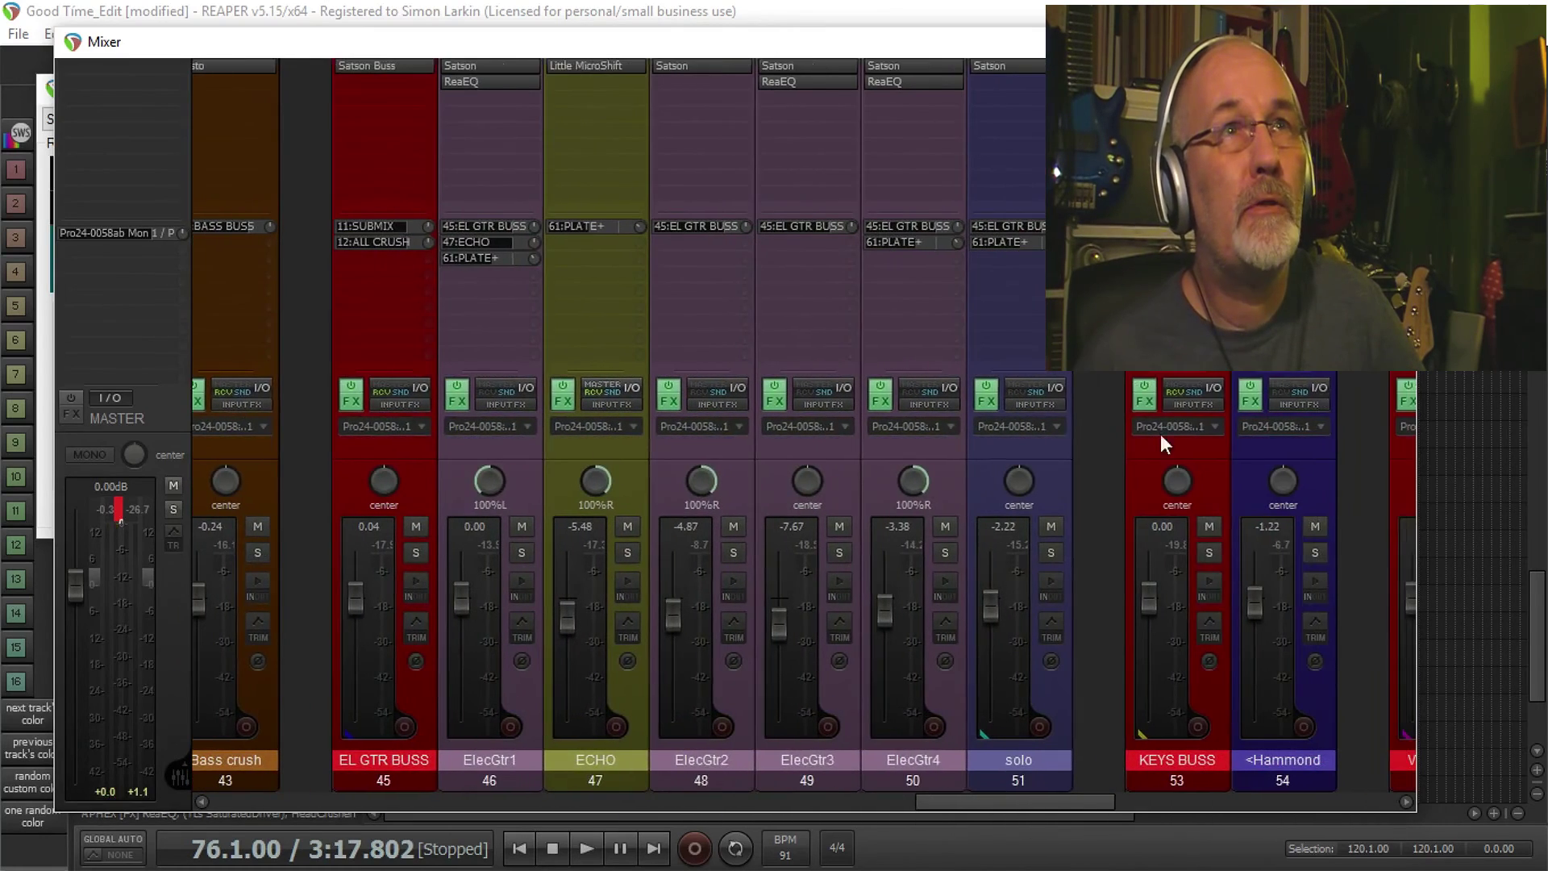
pyautogui.moveTo(1078, 802); pyautogui.dragTo(955, 801)
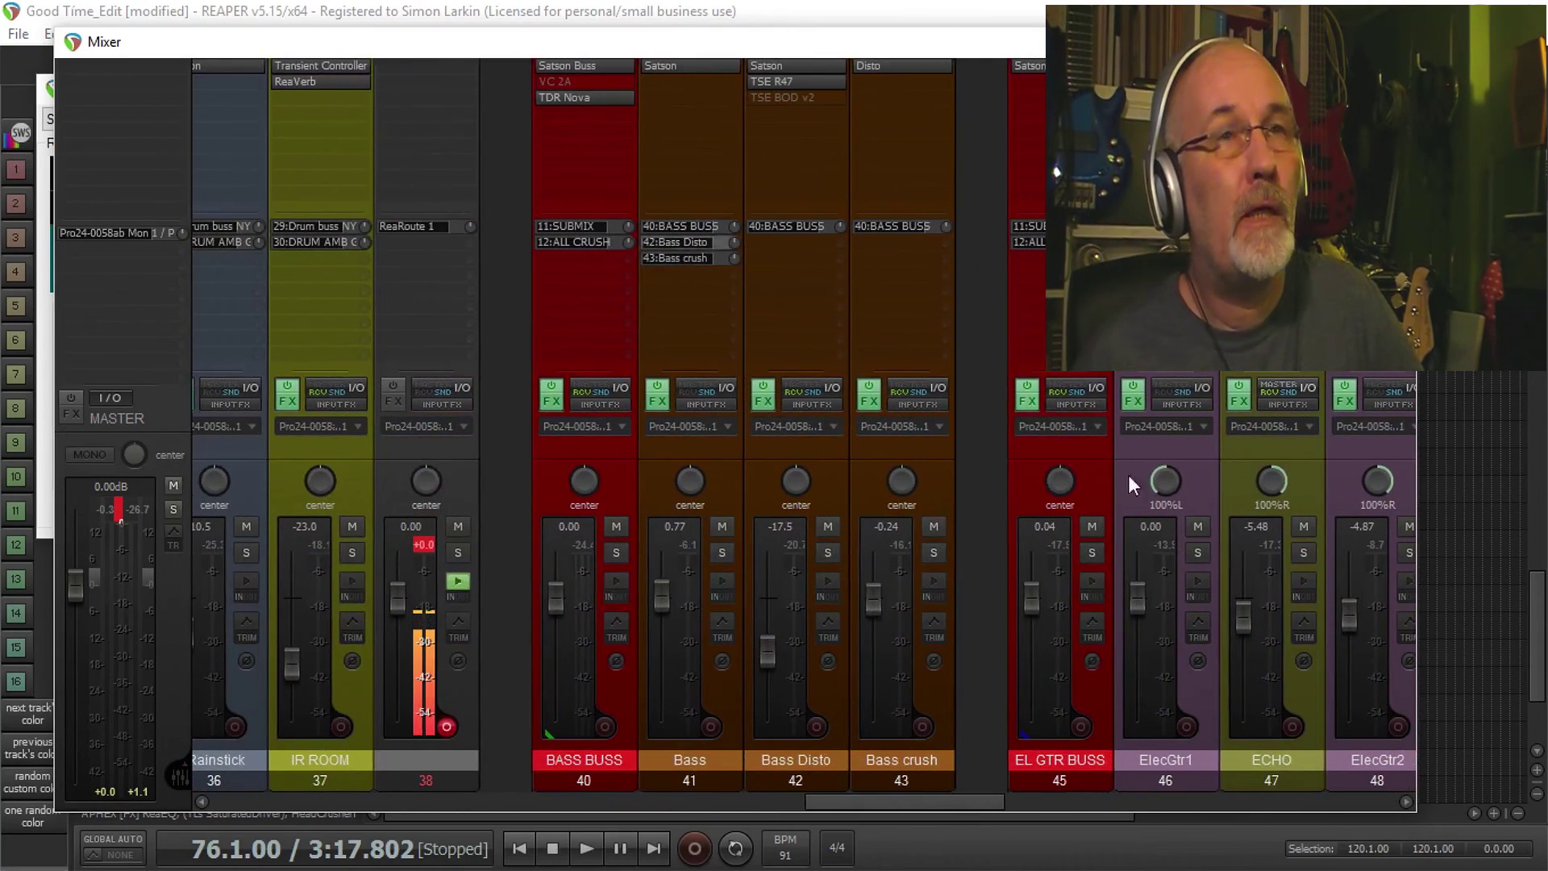
pyautogui.moveTo(888, 801); pyautogui.dragTo(491, 819)
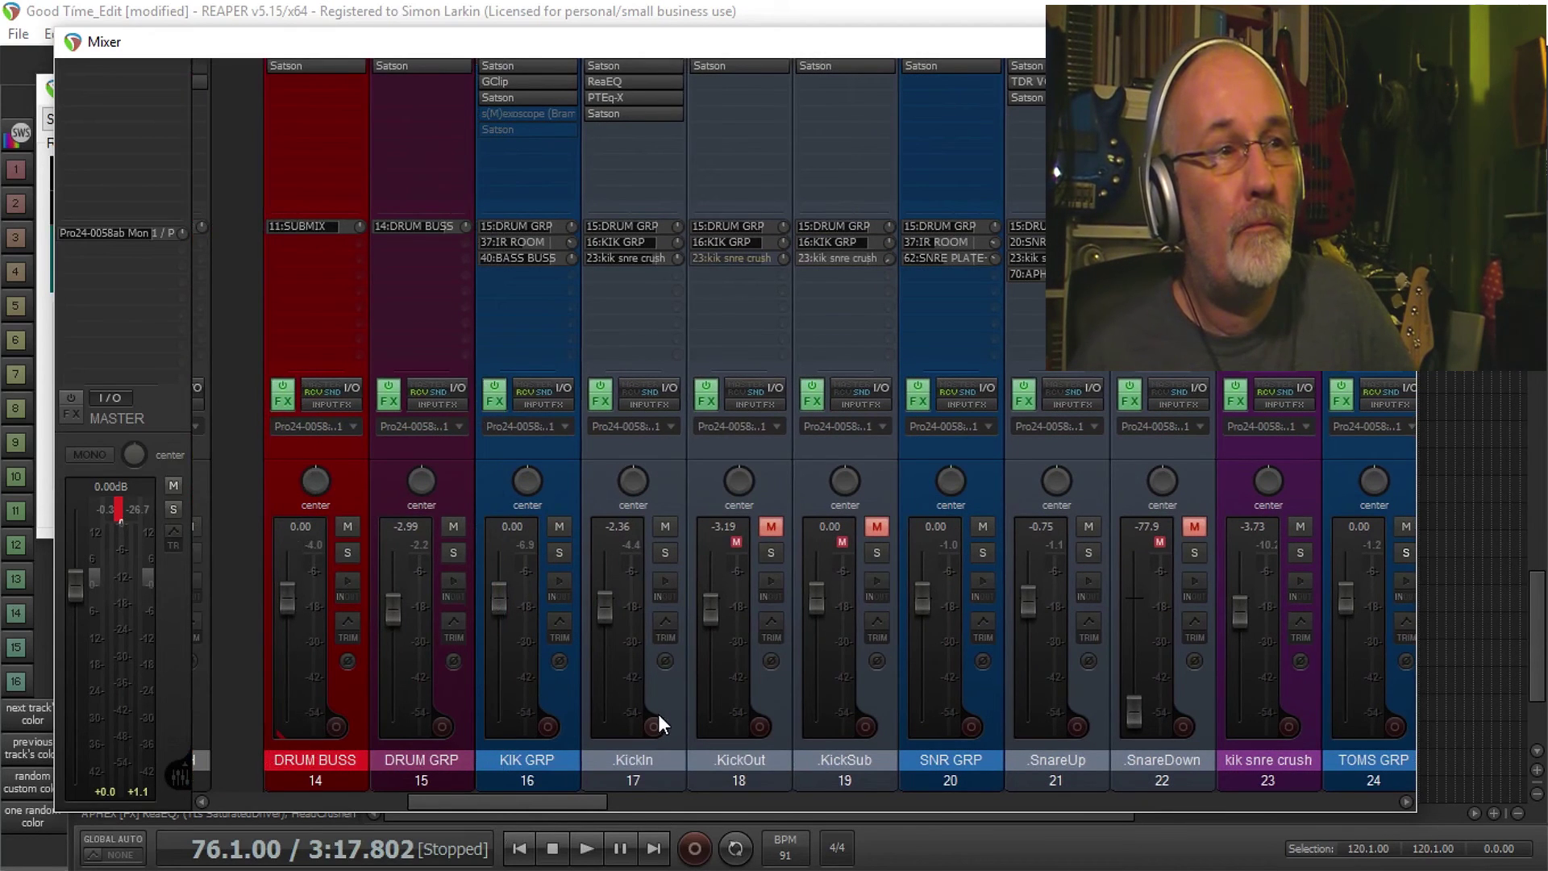
pyautogui.moveTo(497, 800); pyautogui.dragTo(1257, 802)
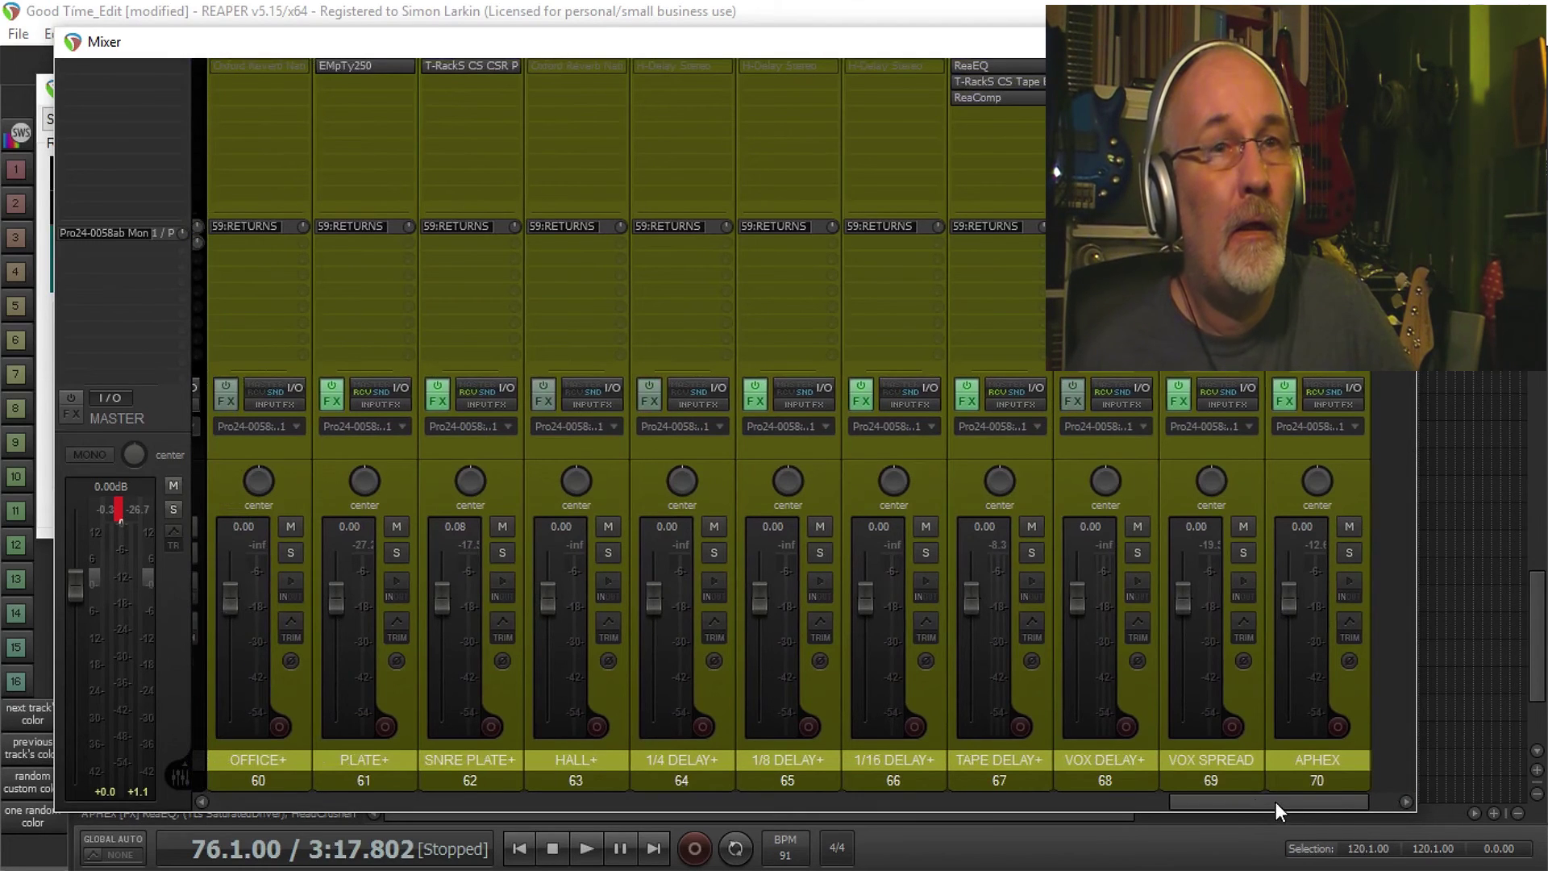
pyautogui.moveTo(1274, 800); pyautogui.dragTo(1173, 798)
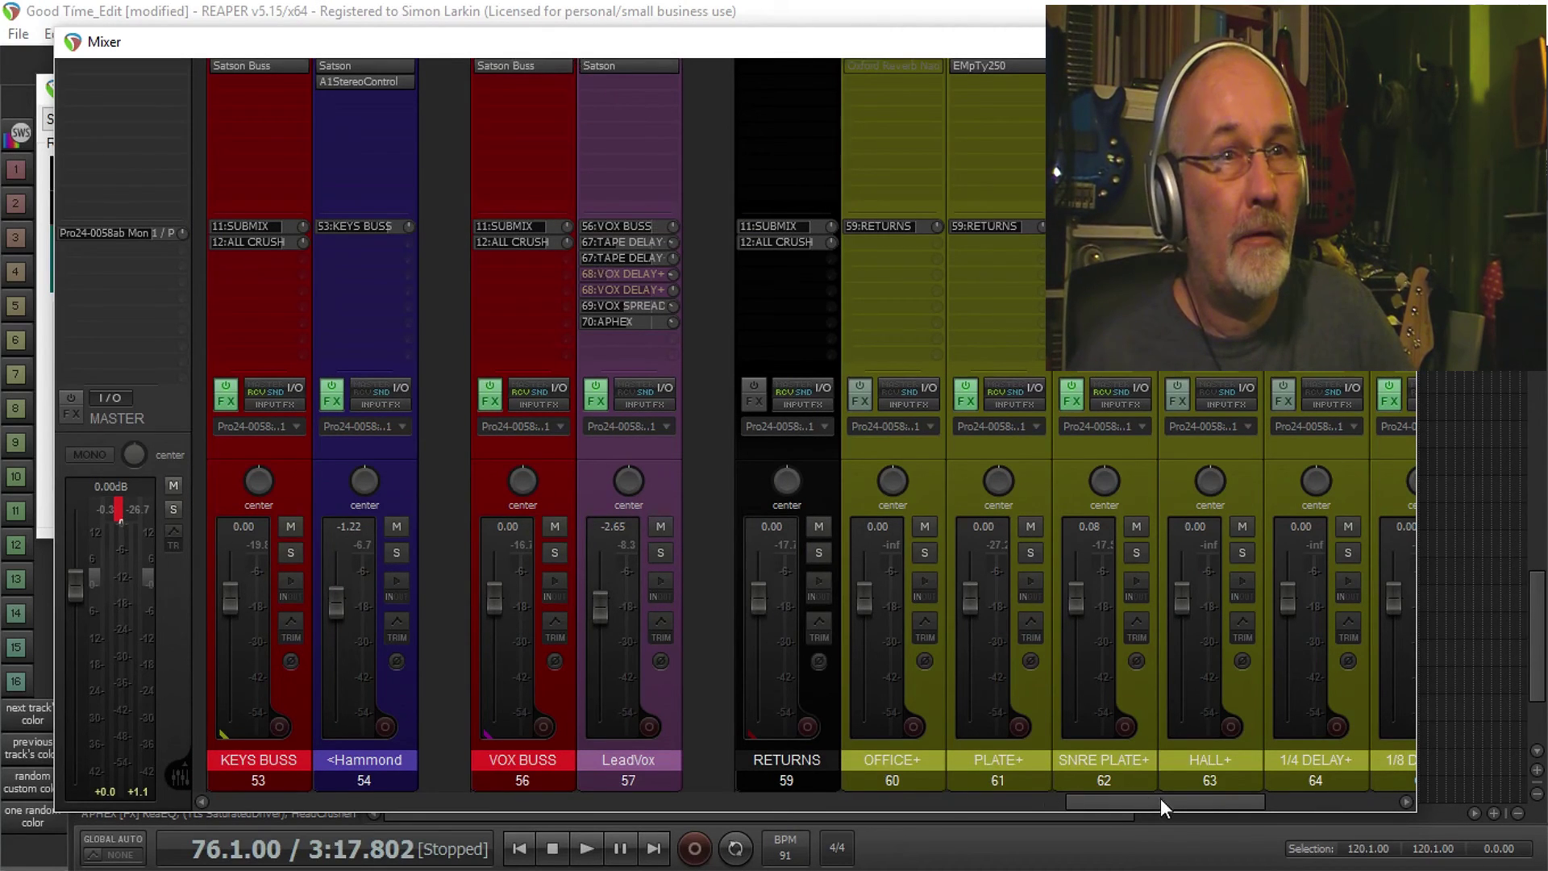
# Step: Select the ALL CRUSH track and examine the sends to it from the electric guitar, keys, vocal and RETURNS busses
pyautogui.moveTo(1159, 799); pyautogui.dragTo(420, 843)
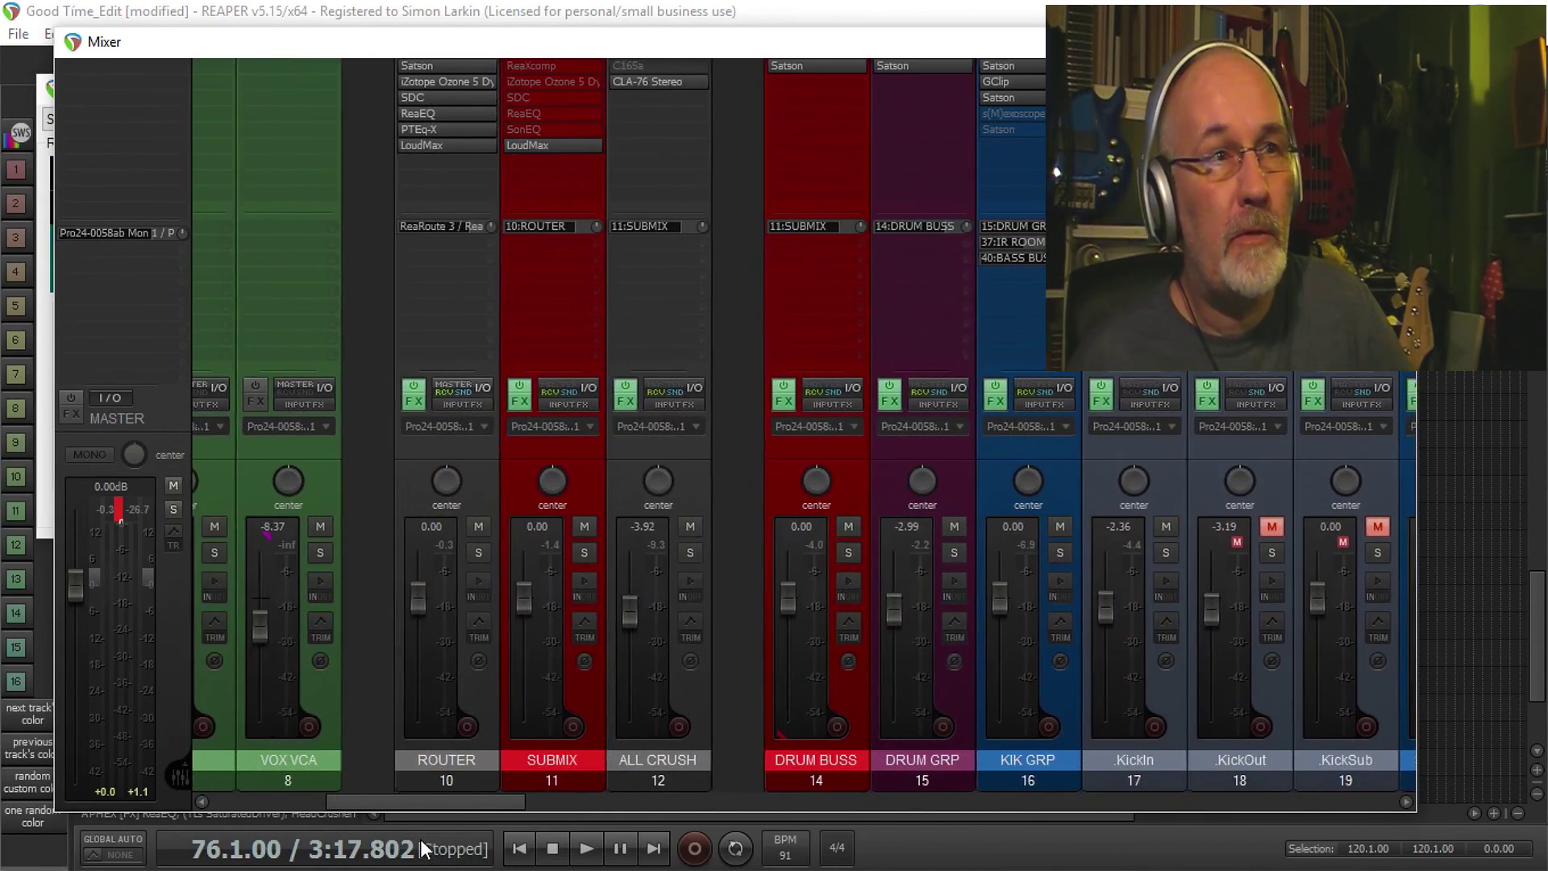
pyautogui.click(681, 697)
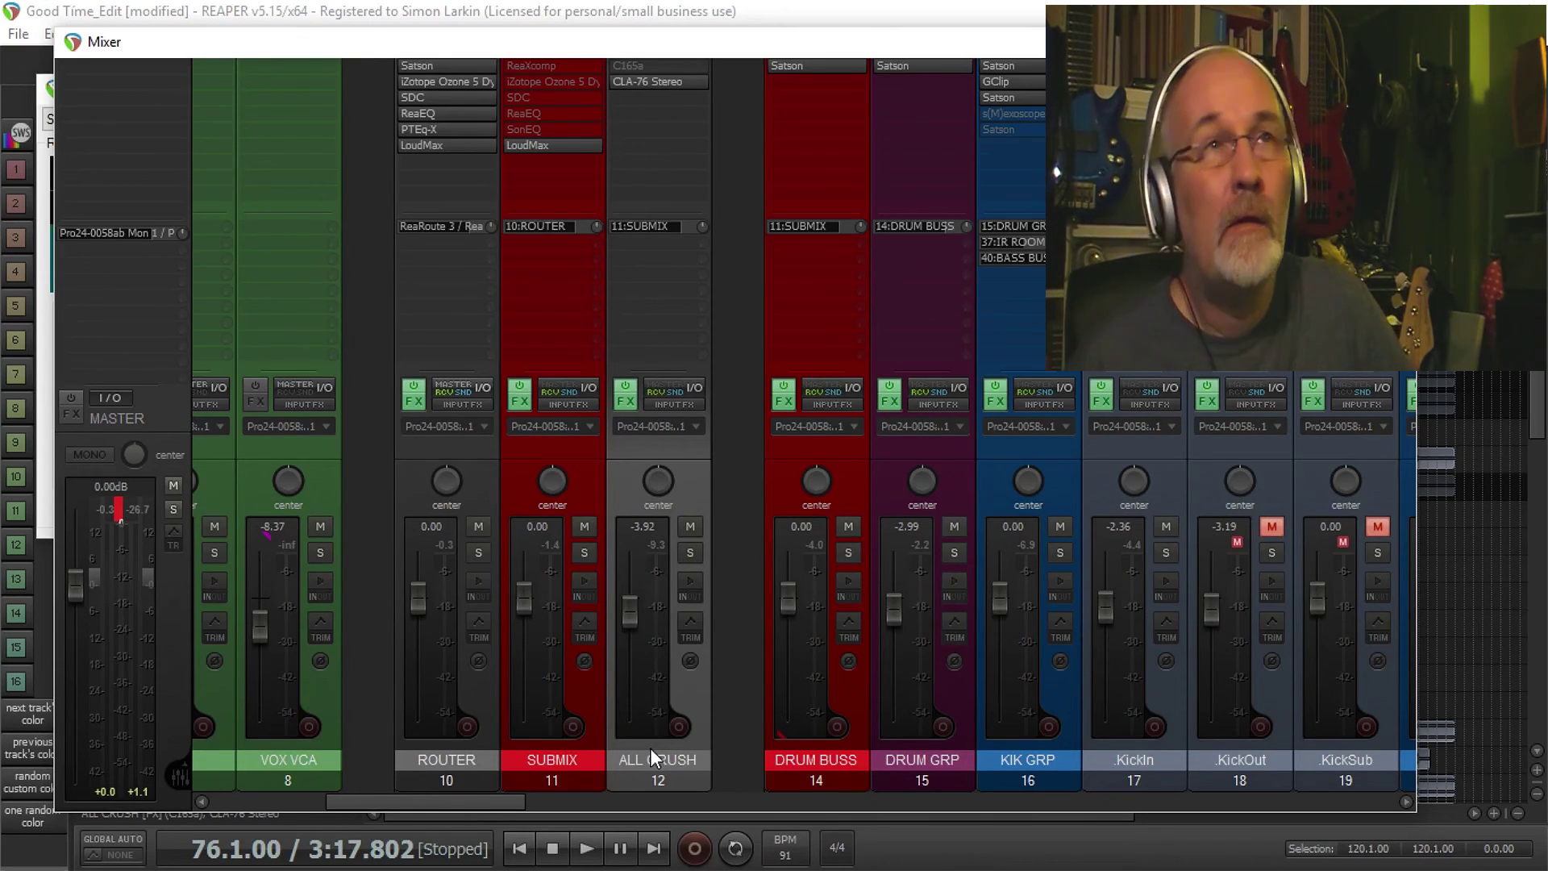
pyautogui.moveTo(428, 804)
pyautogui.mouseDown()
pyautogui.moveTo(461, 810)
pyautogui.moveTo(443, 806)
pyautogui.mouseUp()
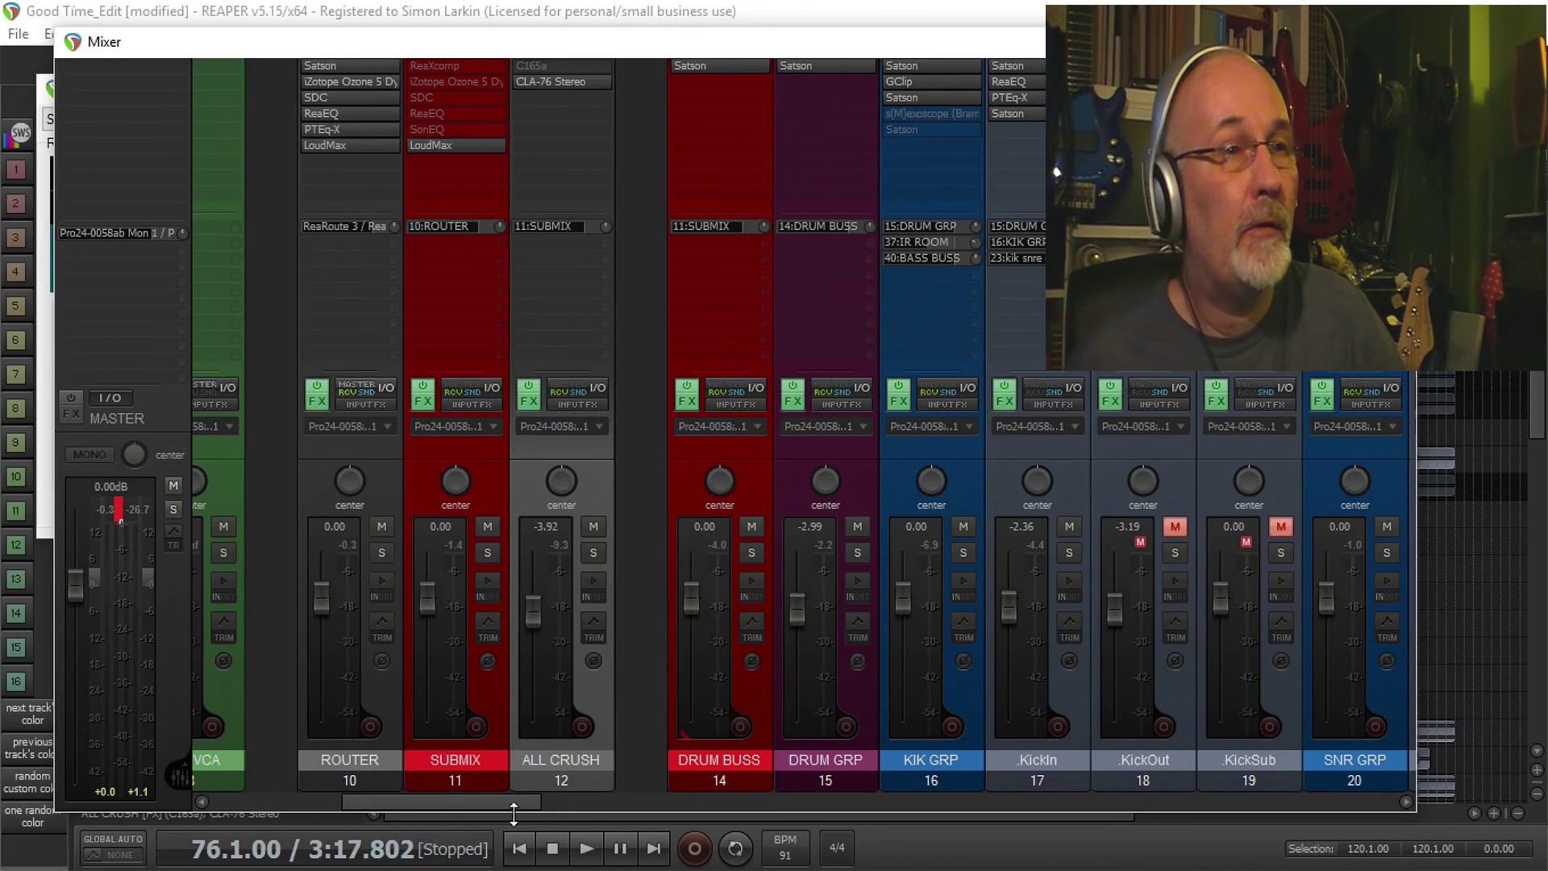
pyautogui.moveTo(519, 801); pyautogui.dragTo(1089, 869)
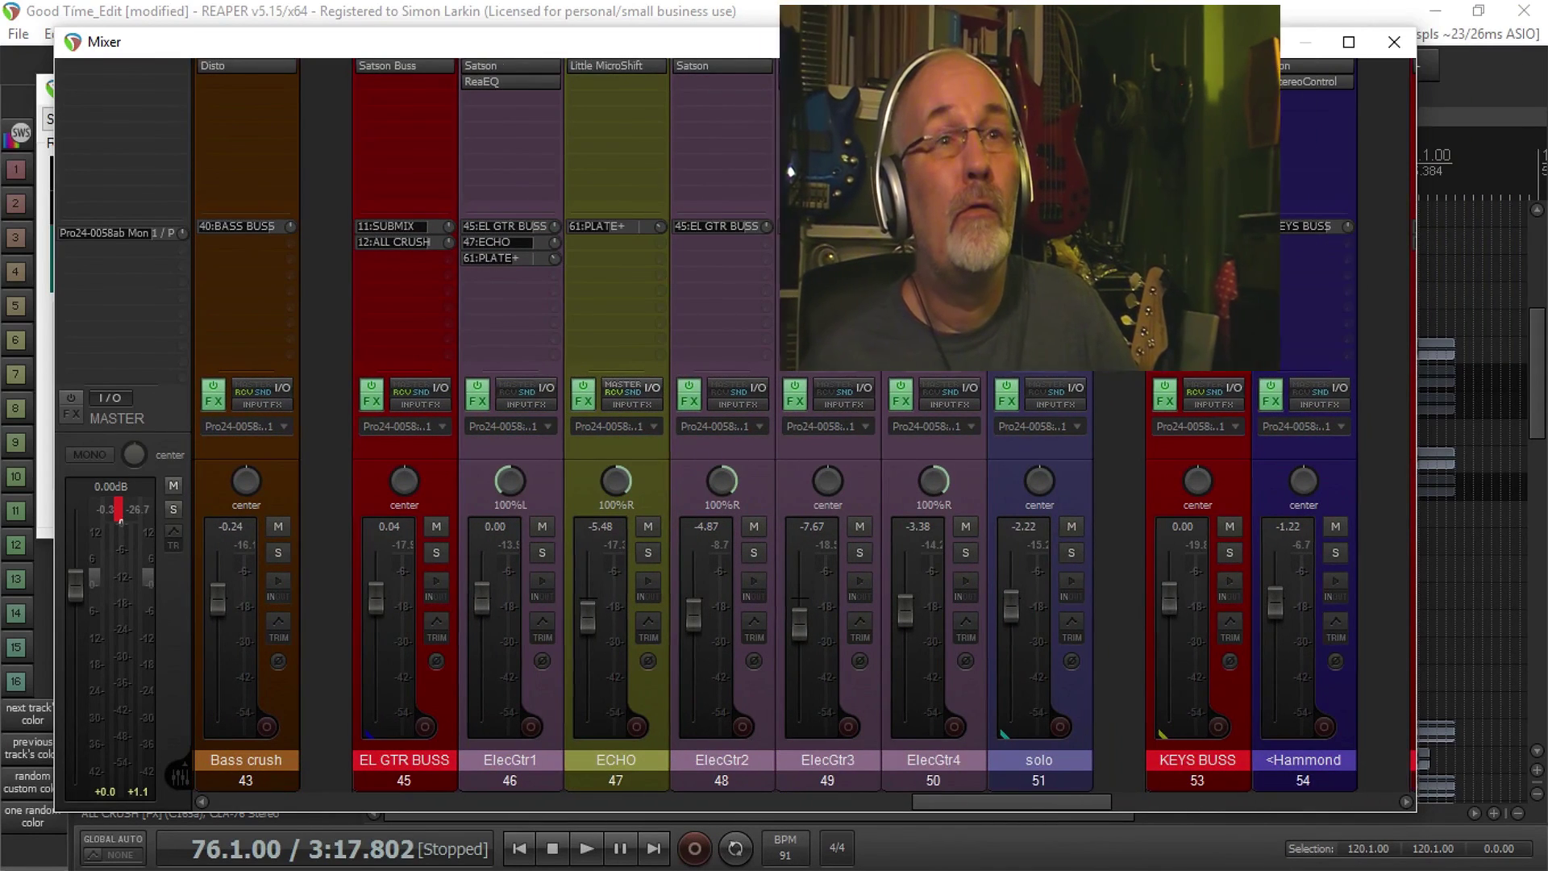
pyautogui.moveTo(1030, 801); pyautogui.dragTo(1096, 830)
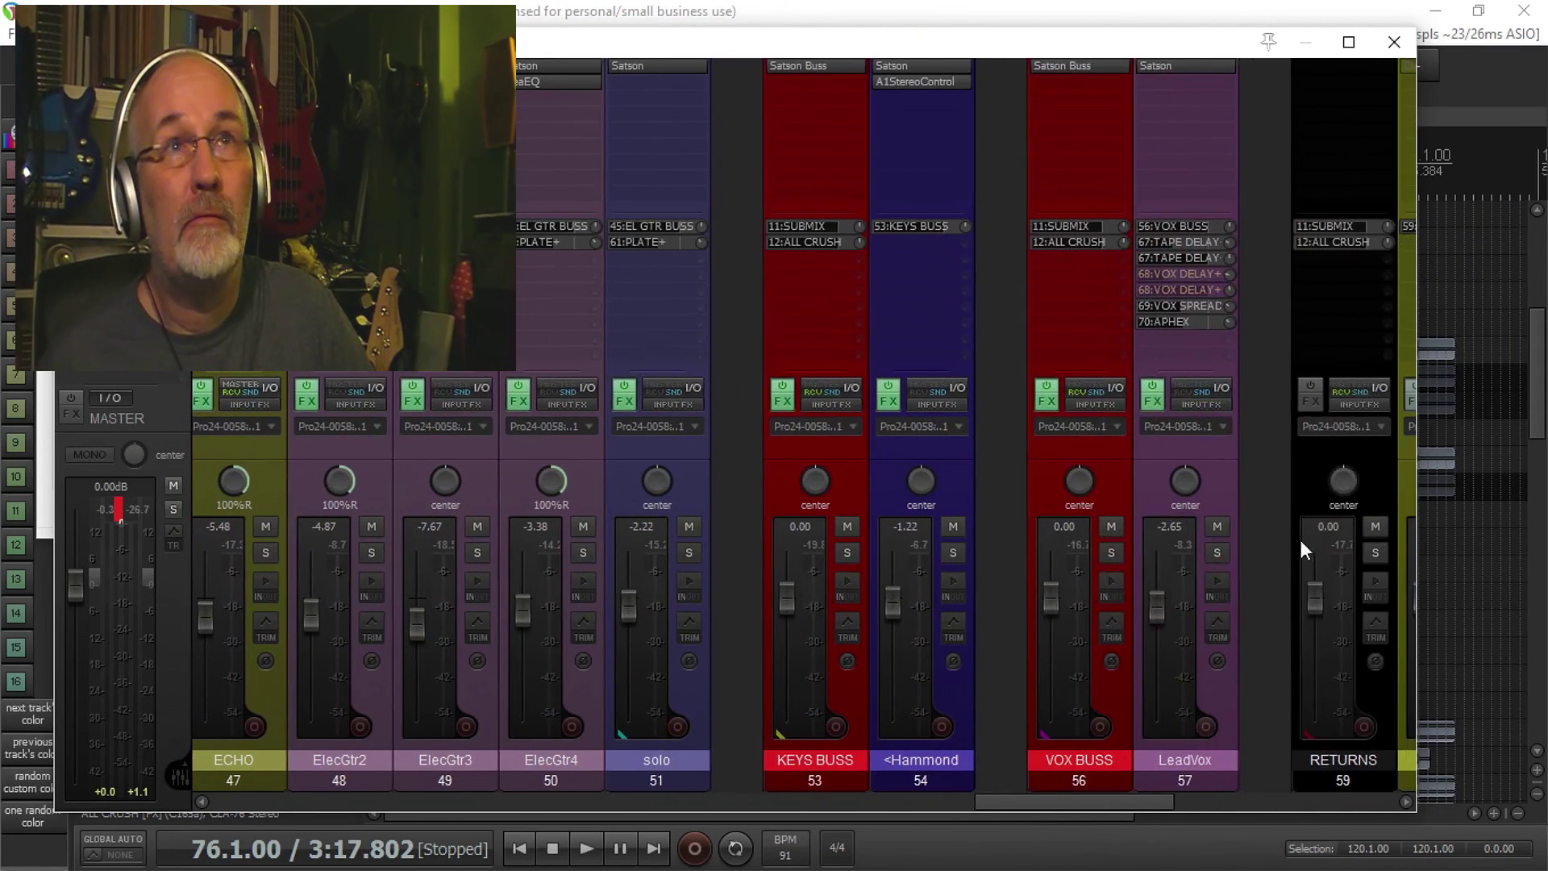